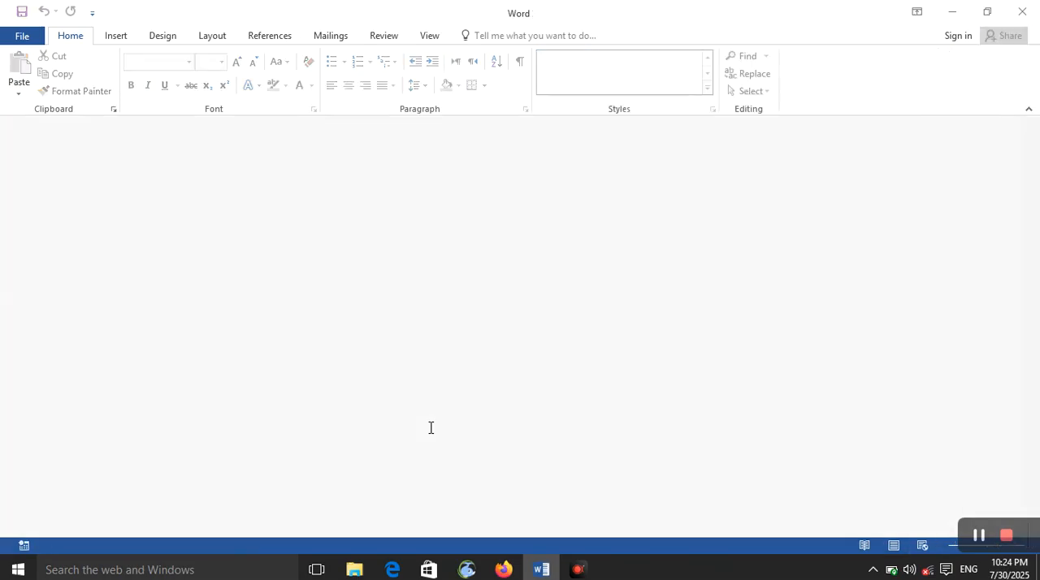
- Create a blank document and start a new recipient list for a mail merge
{"action": "key", "text": "ctrl+n"}
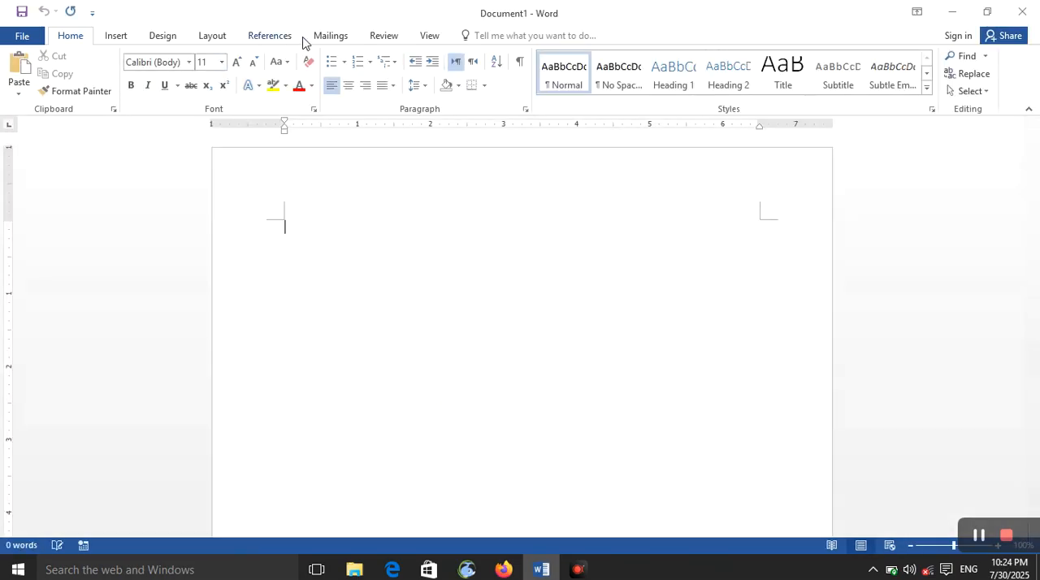
{"action": "left_click", "coordinate": [331, 36]}
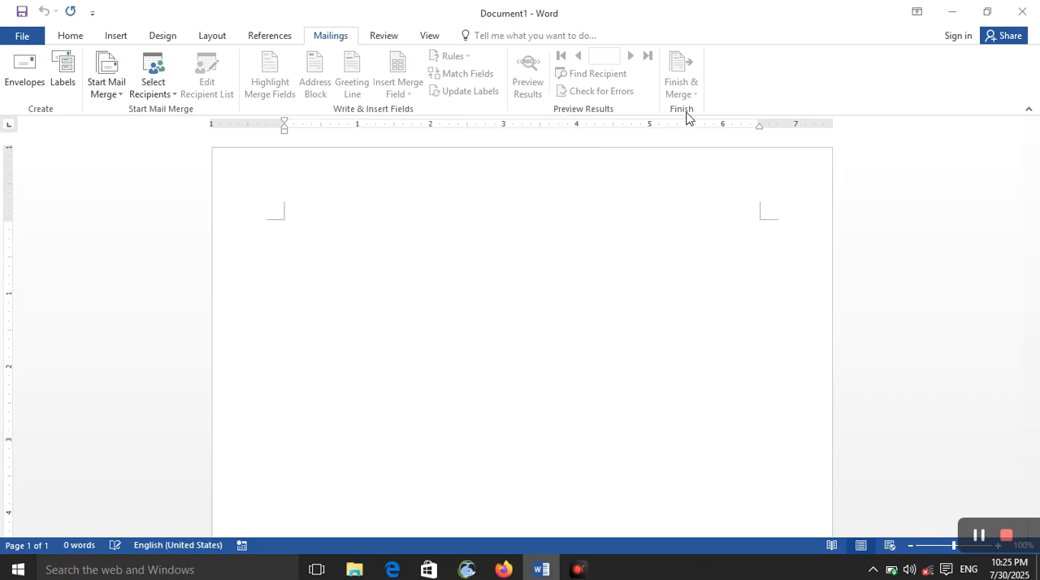
{"action": "left_click", "coordinate": [146, 95]}
{"action": "left_click", "coordinate": [168, 116]}
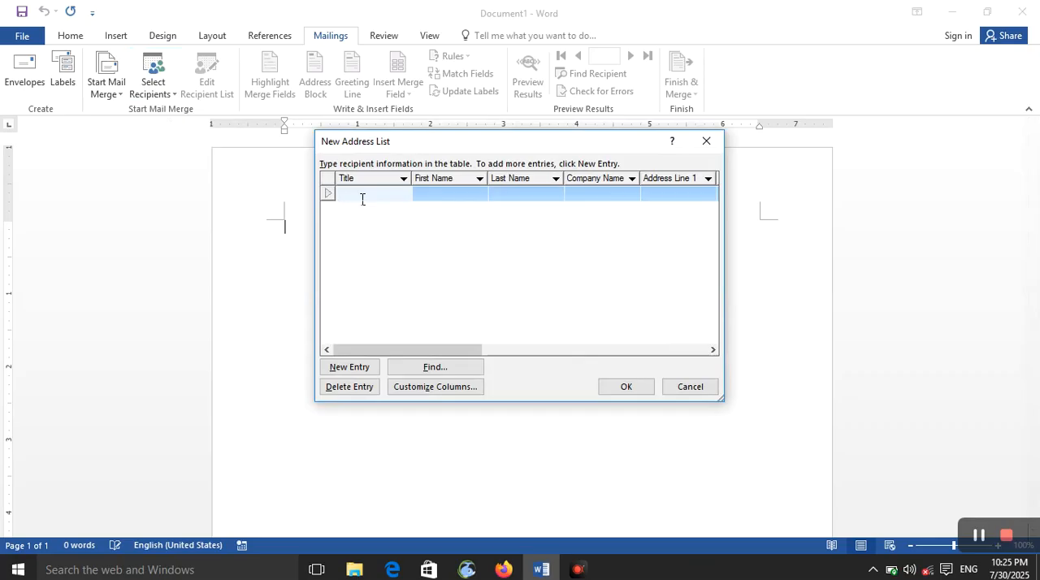
- Fill in the first recipient's title "admain", first and last names, company "MTN" and Address Line 1
{"action": "type", "text": "admain"}
{"action": "left_click", "coordinate": [468, 195]}
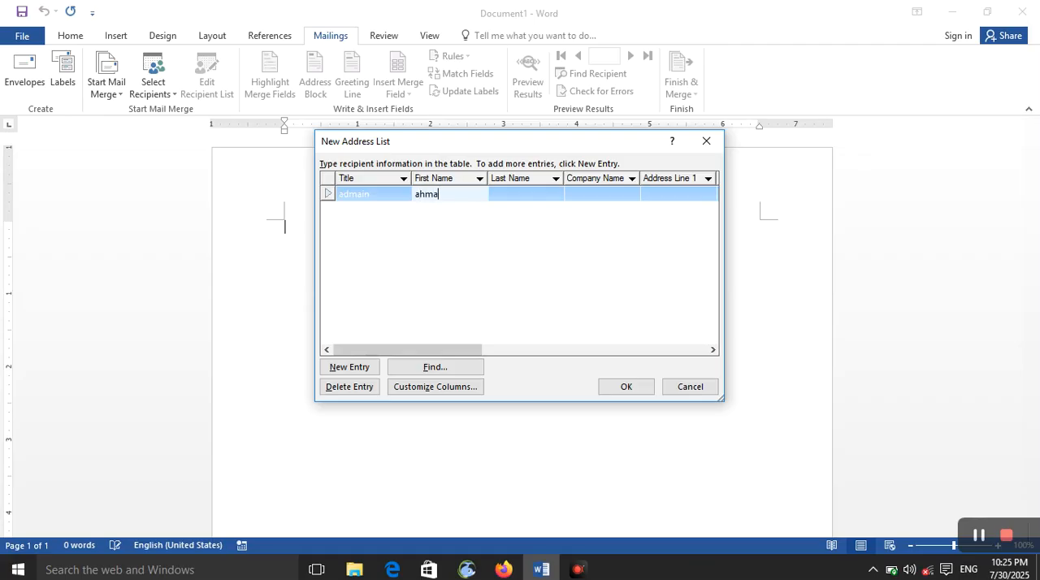
{"action": "left_click", "coordinate": [538, 195]}
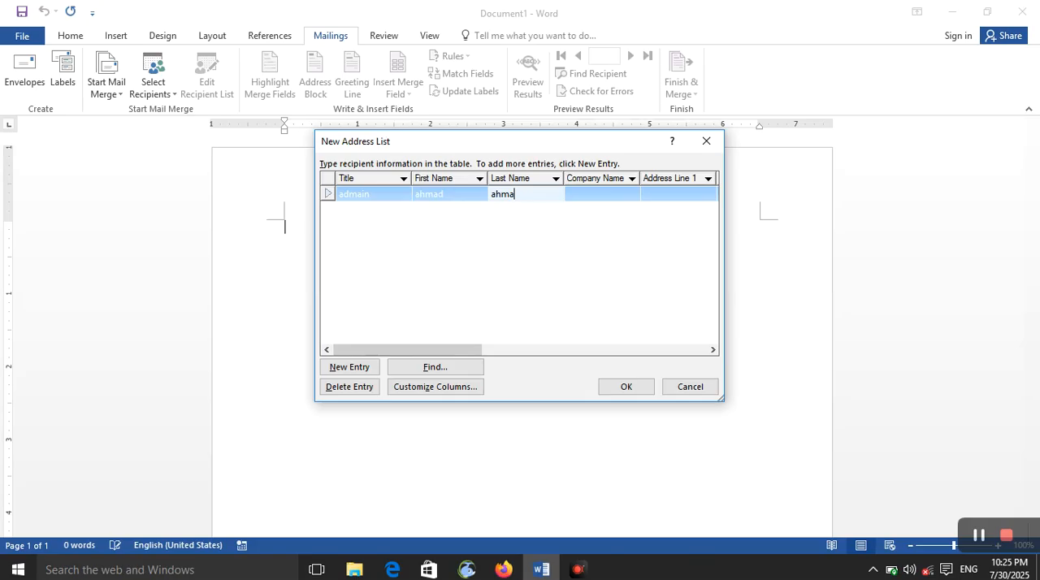
{"action": "left_click", "coordinate": [600, 203]}
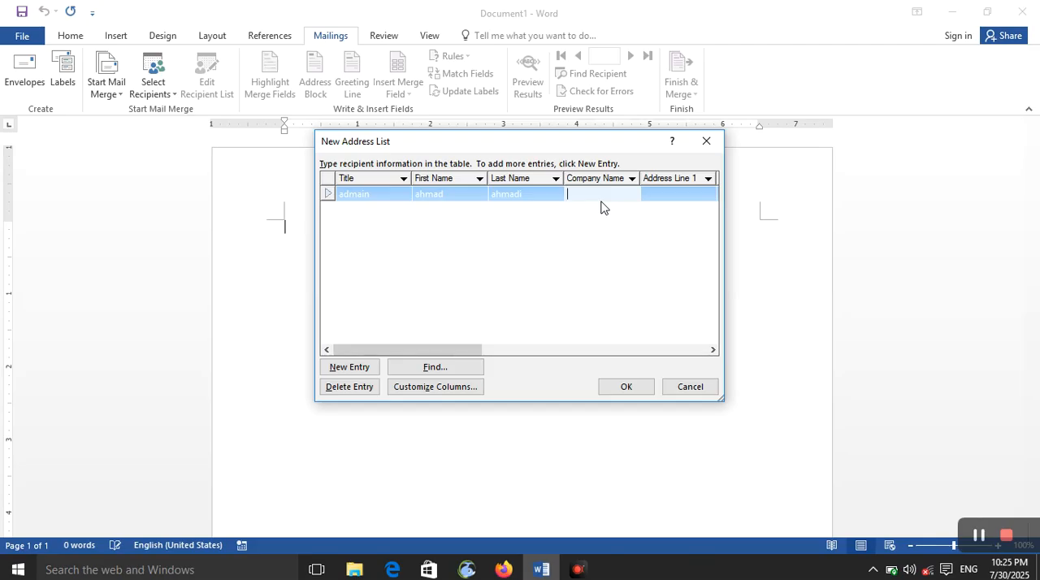
{"action": "type", "text": "MTN"}
{"action": "left_click", "coordinate": [689, 196]}
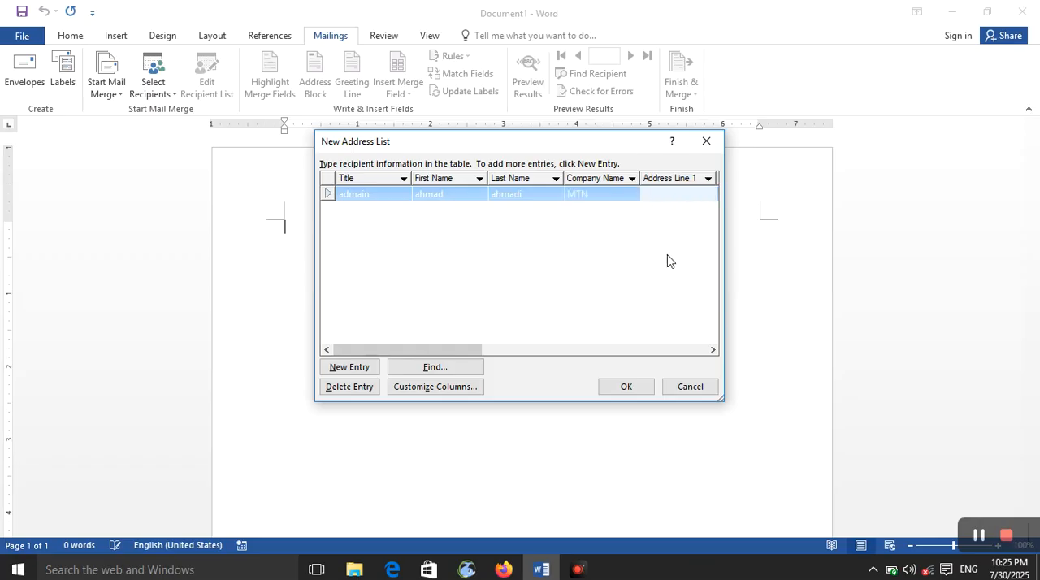
{"action": "type", "text": "KABUL"}
- Add a second recipient with title "admain", first and last names, company "MTN" and Address Line 1
{"action": "left_click", "coordinate": [344, 368]}
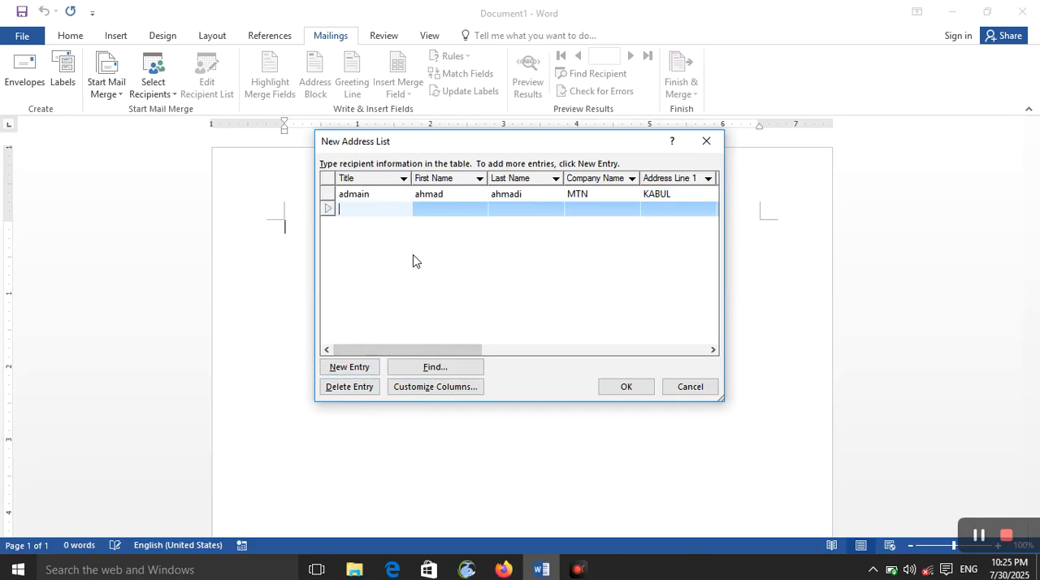
{"action": "type", "text": "A"}
{"action": "type", "text": "adma"}
{"action": "type", "text": "in"}
{"action": "left_click", "coordinate": [447, 208]}
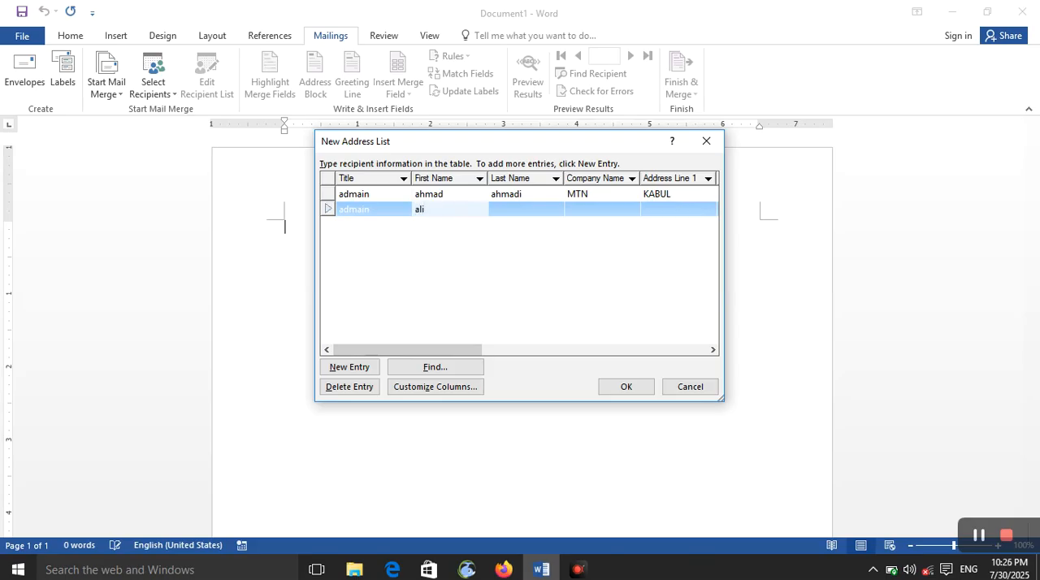
{"action": "left_click", "coordinate": [539, 211]}
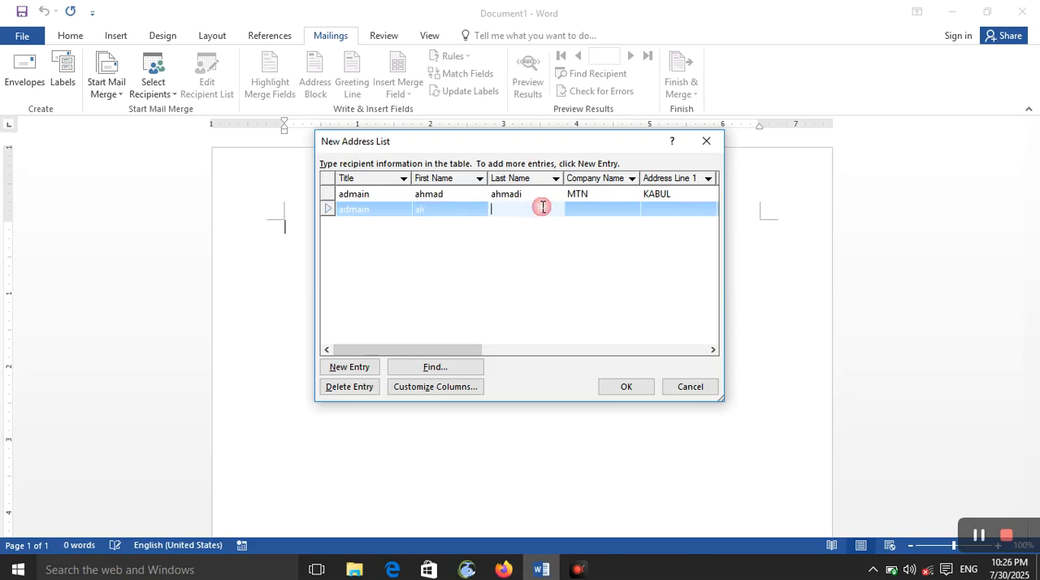
{"action": "left_click", "coordinate": [606, 206]}
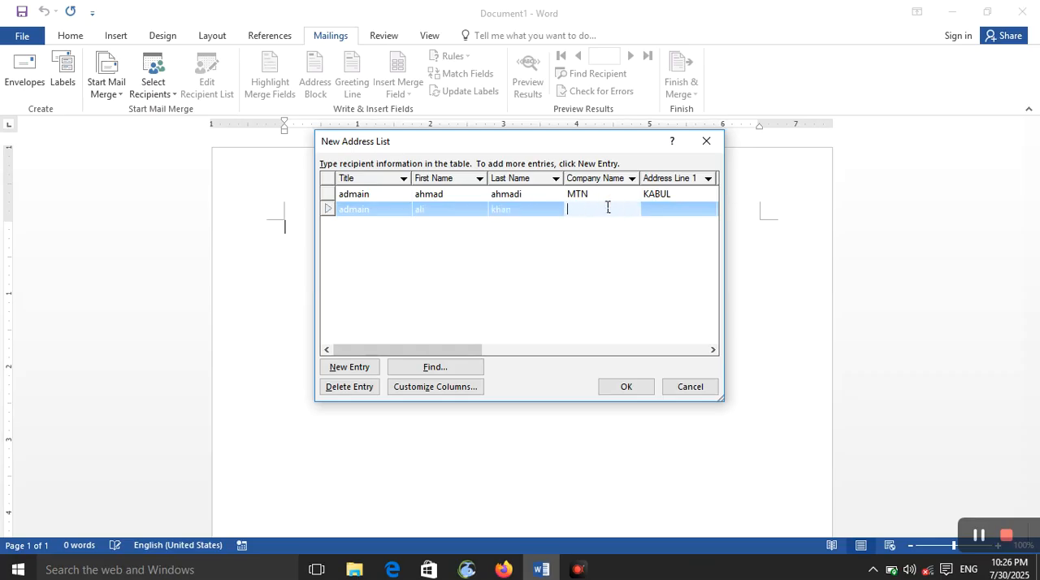
{"action": "type", "text": "MTN"}
{"action": "left_click", "coordinate": [664, 211]}
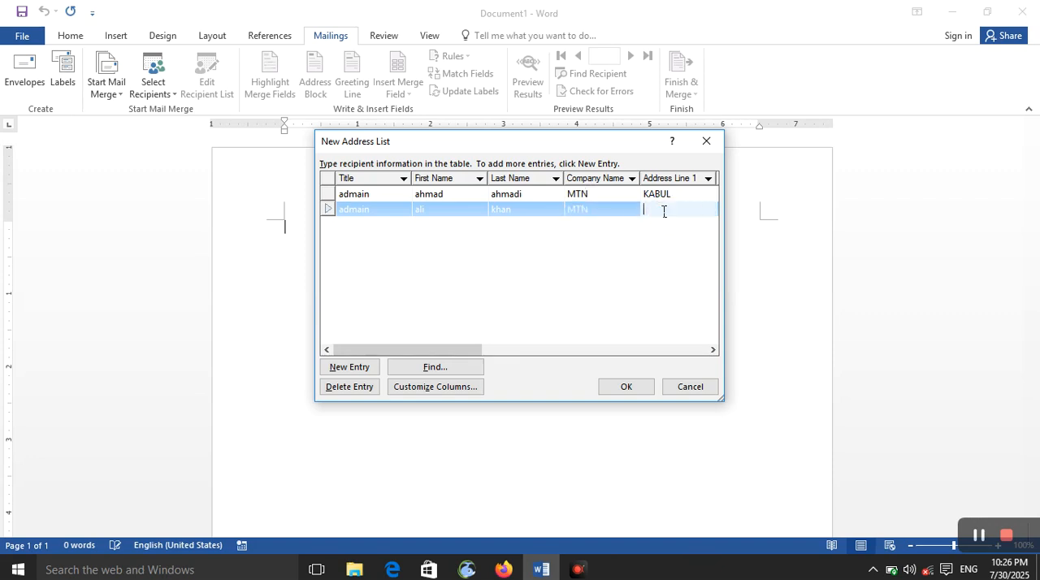
{"action": "type", "text": "kabul"}
- Re-enter the first recipient's Address Line 1 city in lowercase, correct its spelling and confirm the address list
{"action": "left_click", "coordinate": [688, 195]}
{"action": "type", "text": "ka"}
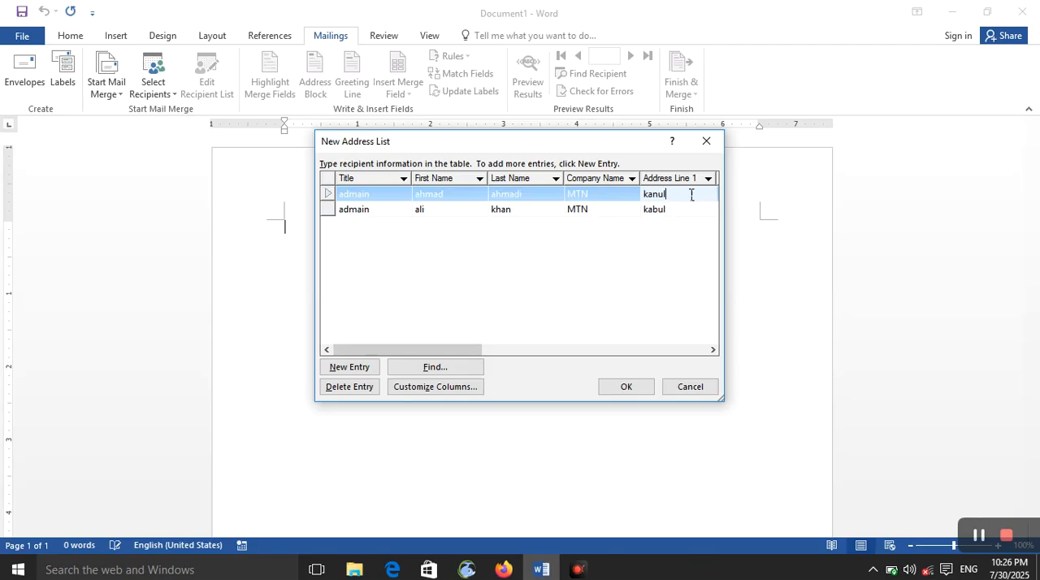
{"action": "left_click", "coordinate": [660, 196]}
{"action": "key", "text": "BackSpace"}
{"action": "type", "text": "b"}
{"action": "left_click", "coordinate": [624, 388]}
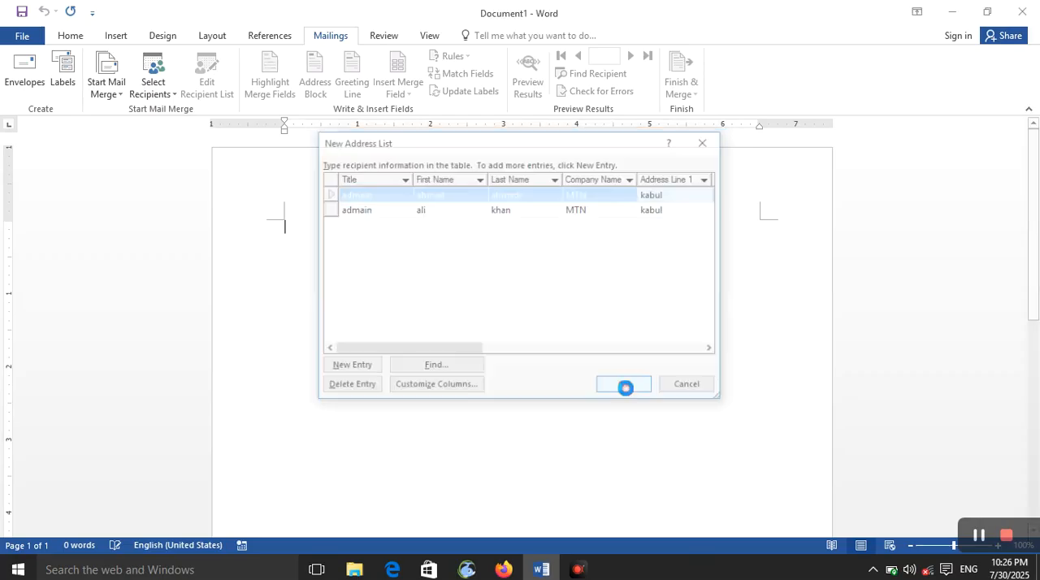
- Save the address list on the Desktop under the name "afg"
{"action": "left_click", "coordinate": [216, 289]}
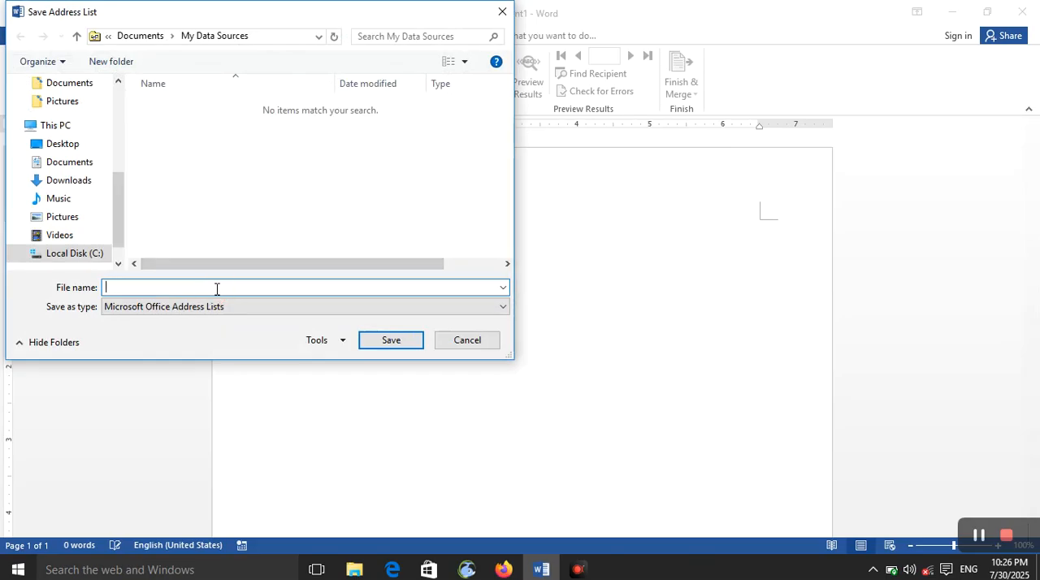
{"action": "type", "text": "ak"}
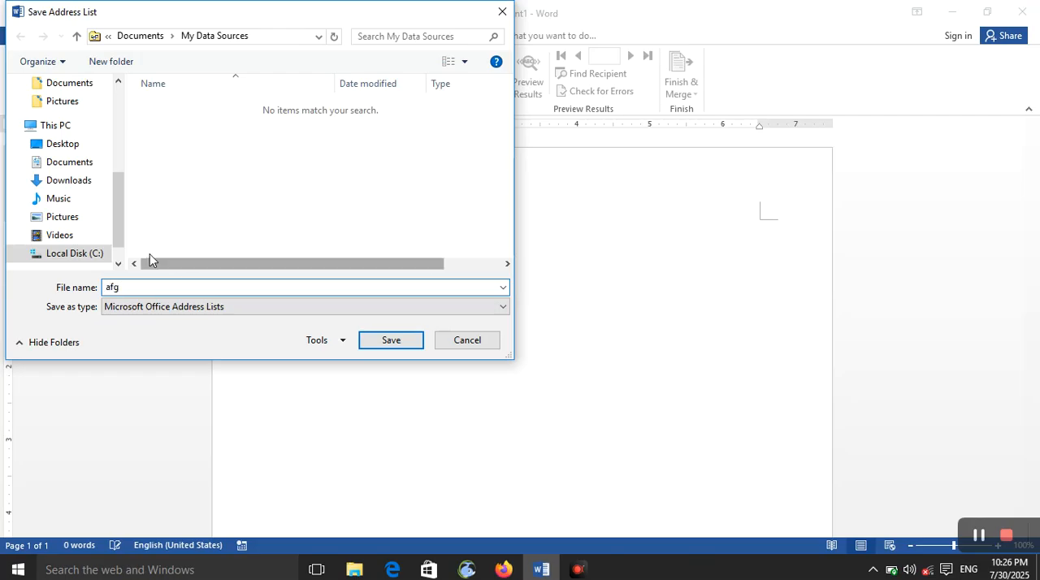
{"action": "left_click", "coordinate": [62, 143]}
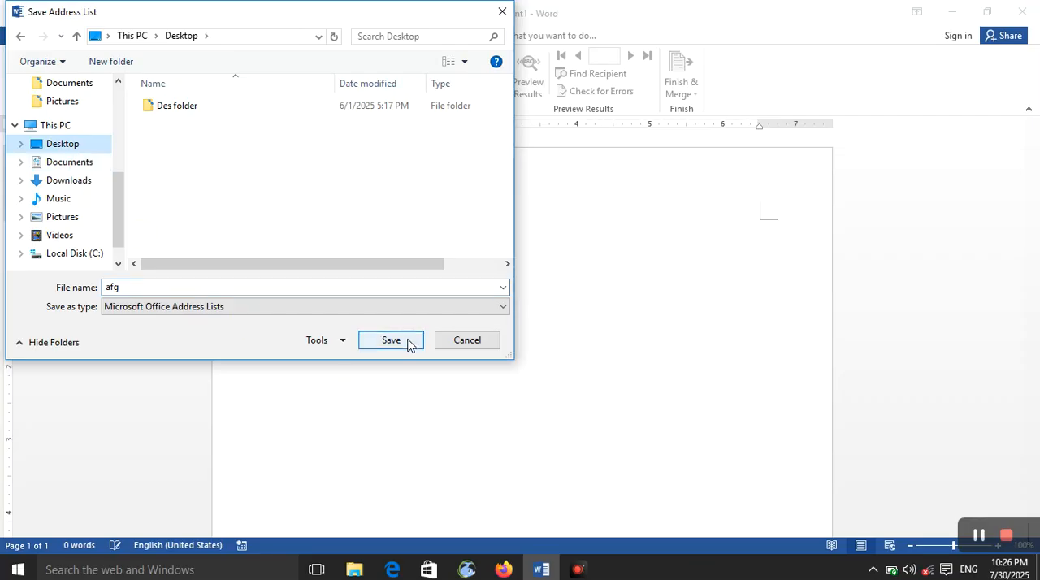
{"action": "left_click", "coordinate": [409, 341]}
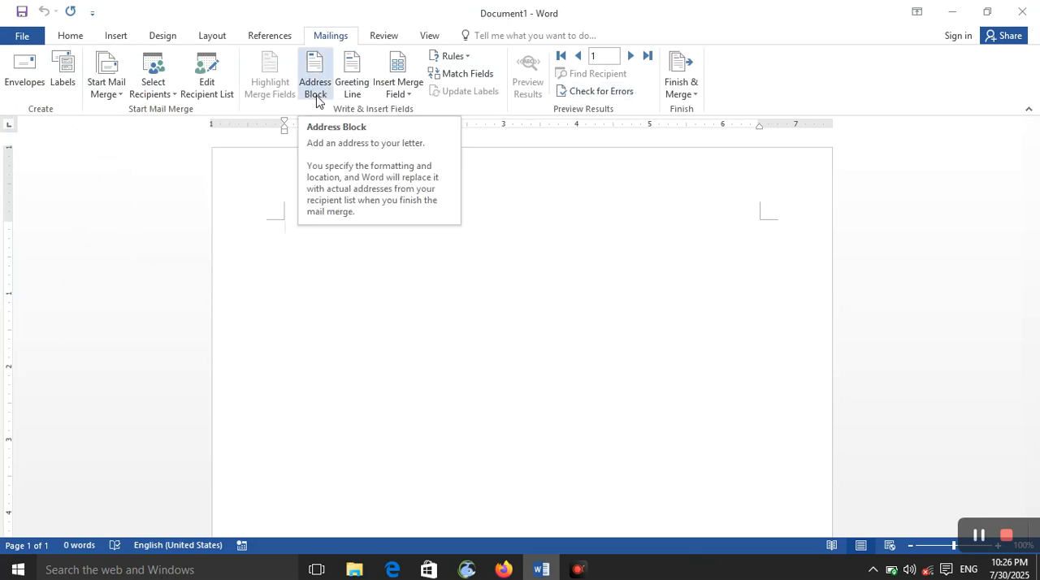
- Open the address block settings, compare several recipient name formats and preview the last and first recipients
{"action": "left_click", "coordinate": [315, 91]}
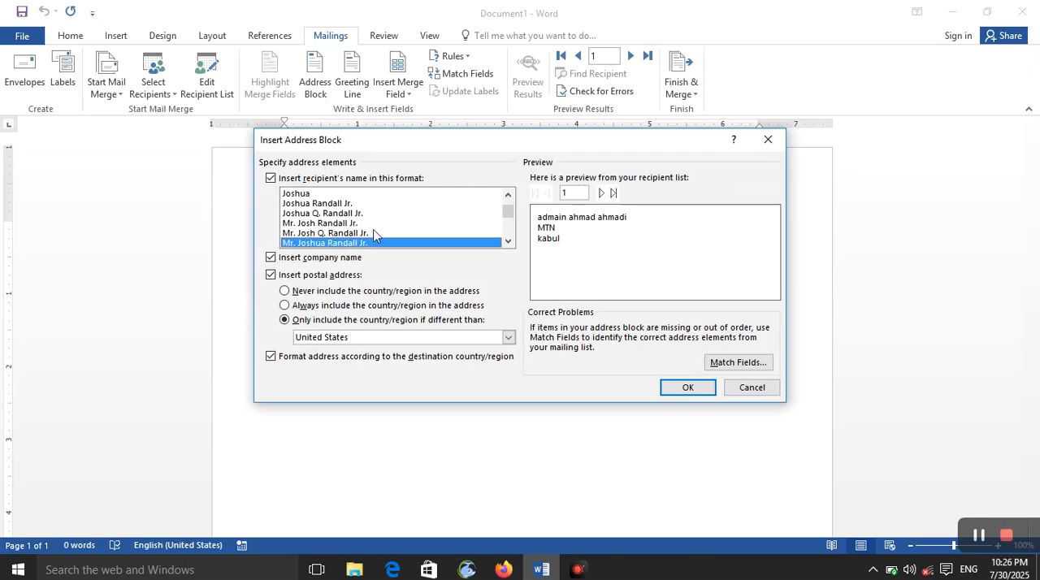
{"action": "left_click", "coordinate": [373, 233]}
{"action": "left_click", "coordinate": [378, 221]}
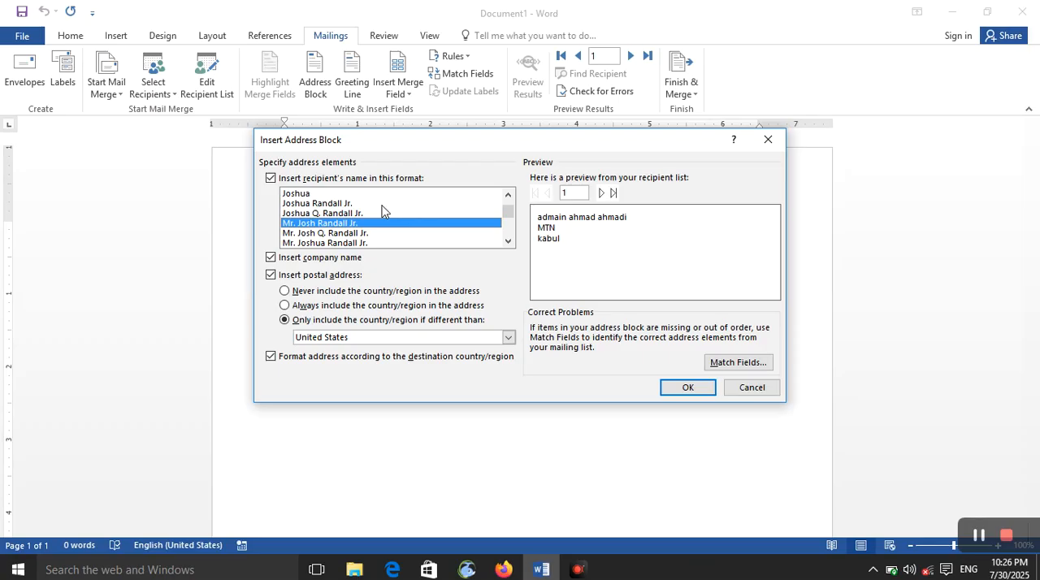
{"action": "left_click", "coordinate": [381, 205]}
{"action": "left_click", "coordinate": [388, 224]}
{"action": "left_click", "coordinate": [613, 195]}
{"action": "left_click", "coordinate": [536, 196]}
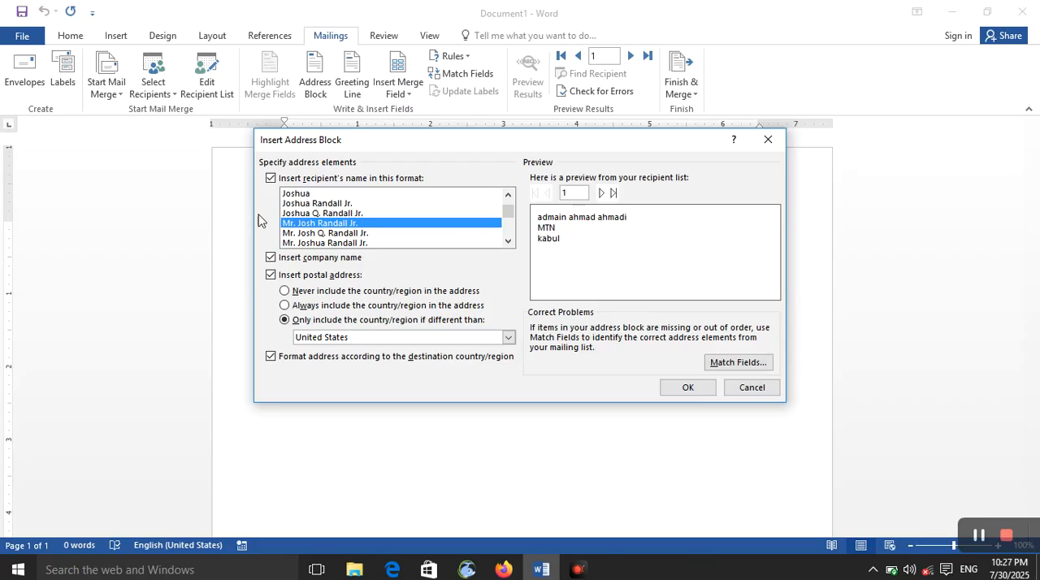
- Choose the recipient name format with title, short first name, middle initial, last name and suffix
{"action": "scroll", "coordinate": [325, 236], "scroll_direction": "down", "scroll_amount": 3}
{"action": "left_click", "coordinate": [343, 221]}
{"action": "left_click", "coordinate": [423, 195]}
{"action": "left_click", "coordinate": [408, 225]}
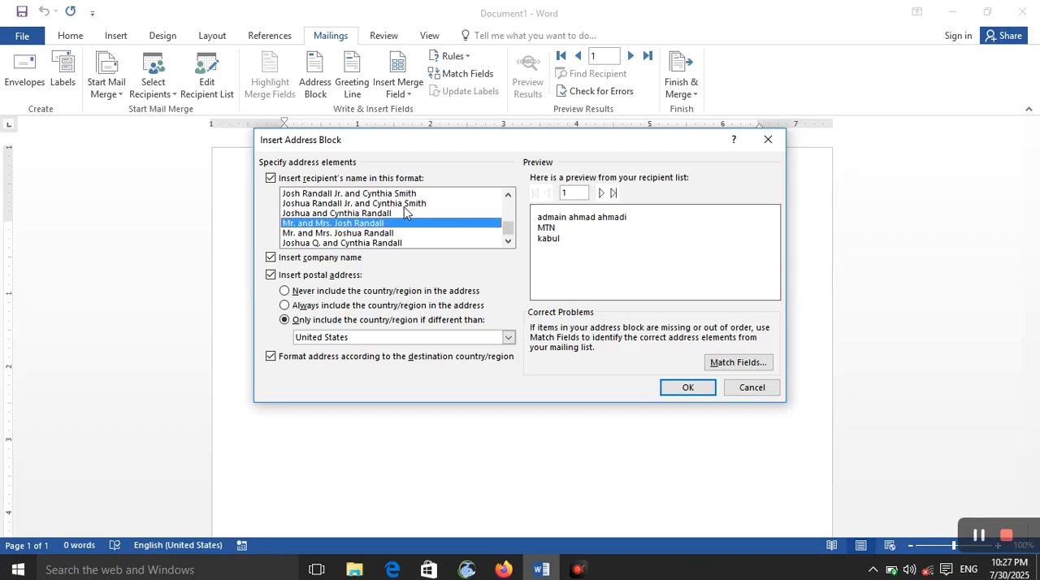
{"action": "left_click", "coordinate": [405, 204]}
{"action": "scroll", "coordinate": [410, 219], "scroll_direction": "up", "scroll_amount": 3}
{"action": "left_click", "coordinate": [392, 233]}
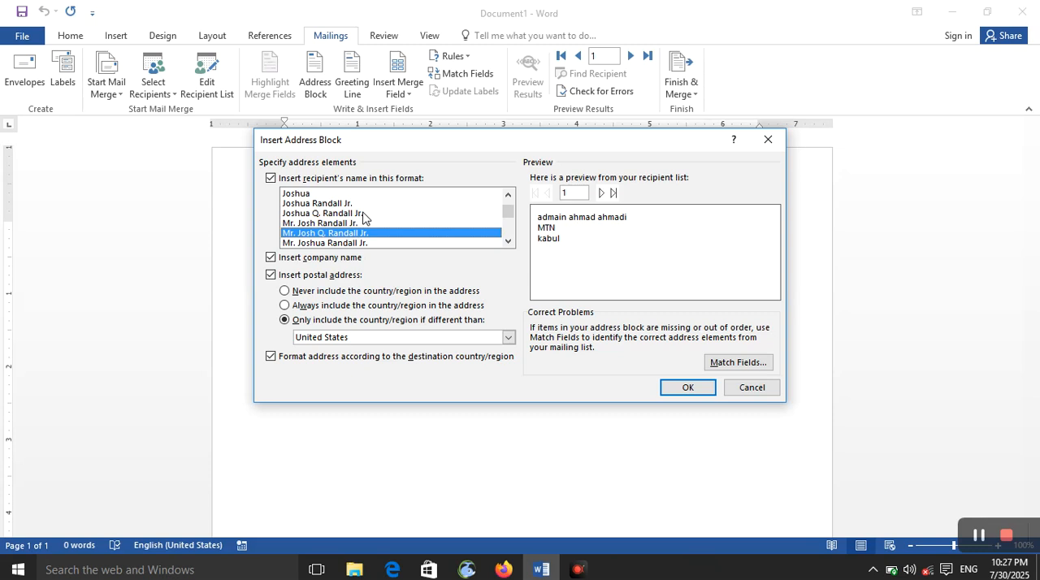
- Insert the address block with company name and postal address included, showing the country only if different from United States
{"action": "left_click", "coordinate": [322, 258]}
{"action": "left_click", "coordinate": [322, 259]}
{"action": "left_click", "coordinate": [322, 276]}
{"action": "left_click", "coordinate": [322, 276]}
{"action": "left_click", "coordinate": [322, 276]}
{"action": "left_click", "coordinate": [322, 276]}
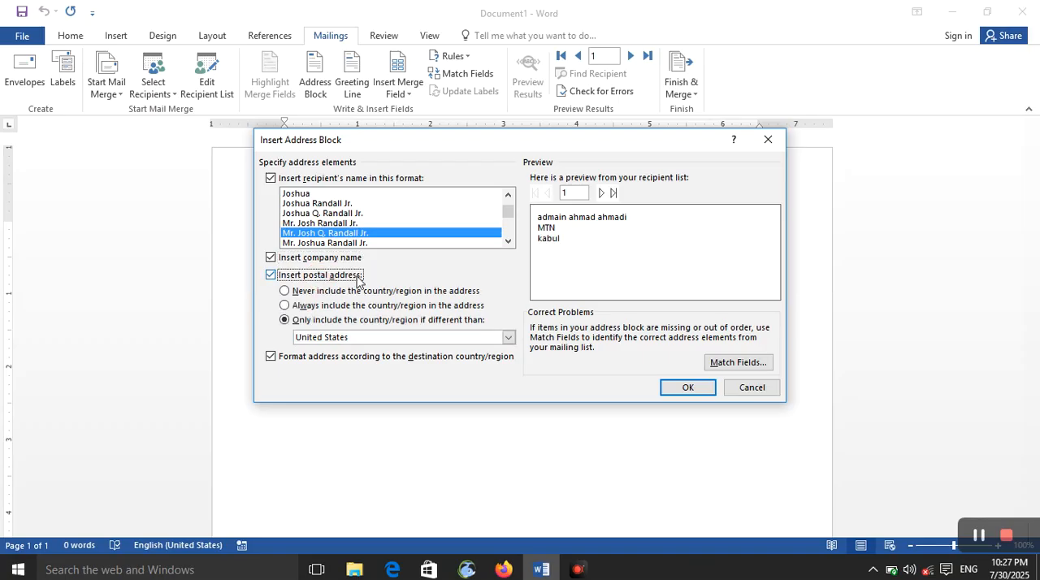
{"action": "left_click", "coordinate": [455, 343]}
{"action": "left_click", "coordinate": [508, 338]}
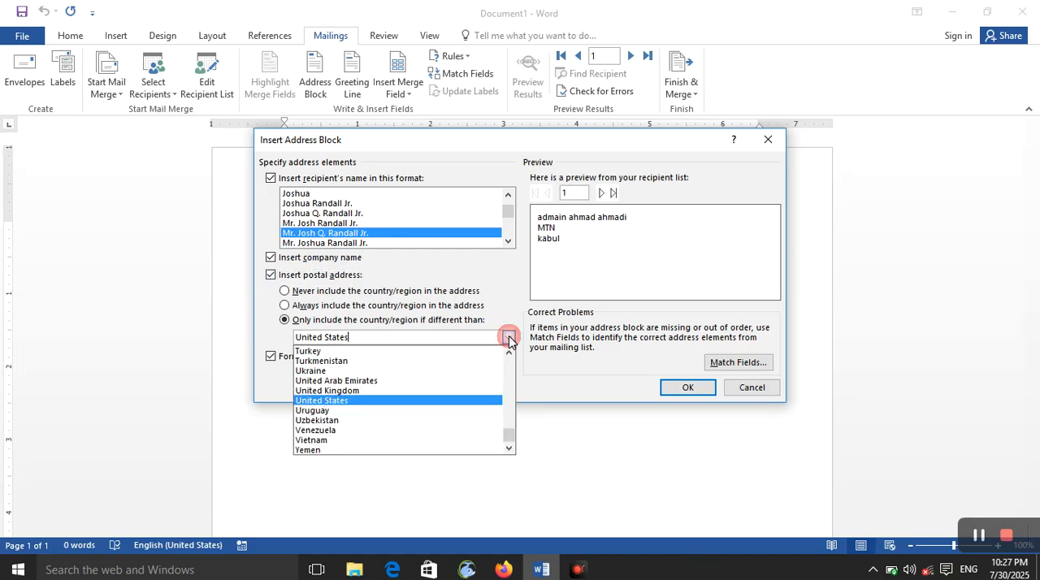
{"action": "left_click", "coordinate": [508, 338]}
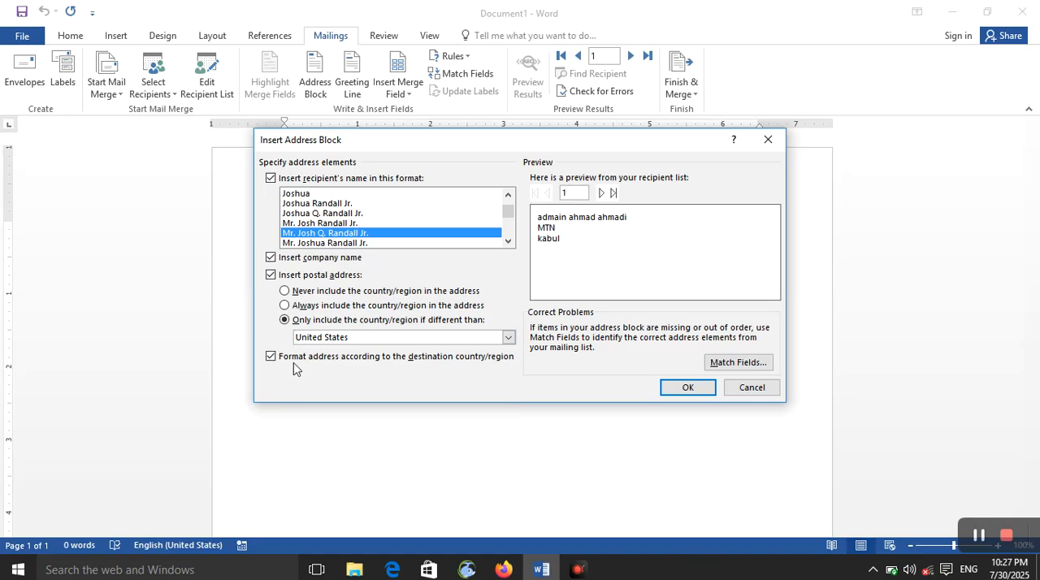
{"action": "left_click", "coordinate": [682, 383]}
- Select the inserted AddressBlock field and turn on highlighting of the merge fields
{"action": "left_click", "coordinate": [307, 227]}
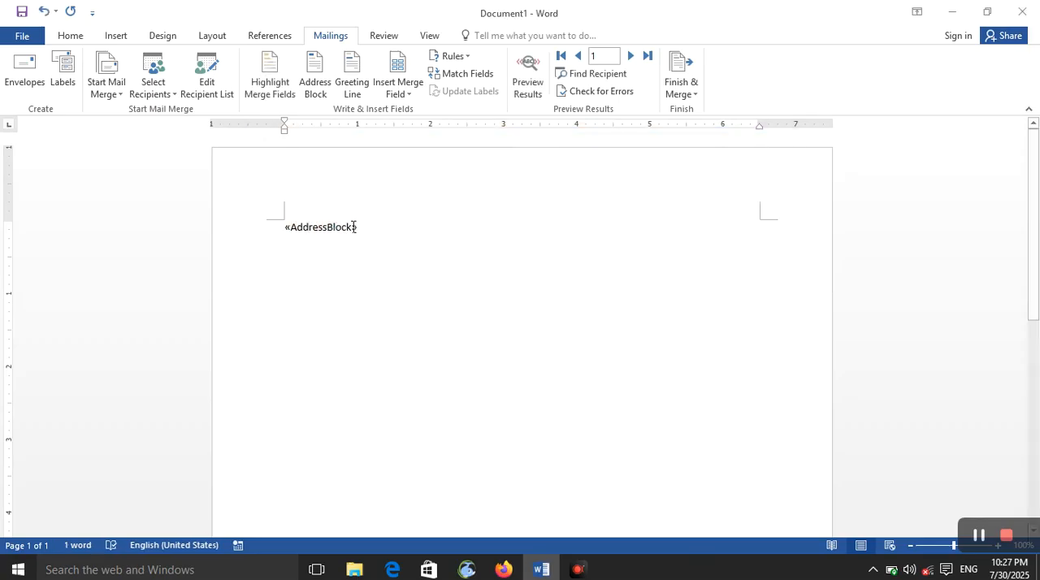
{"action": "double_click", "coordinate": [352, 227]}
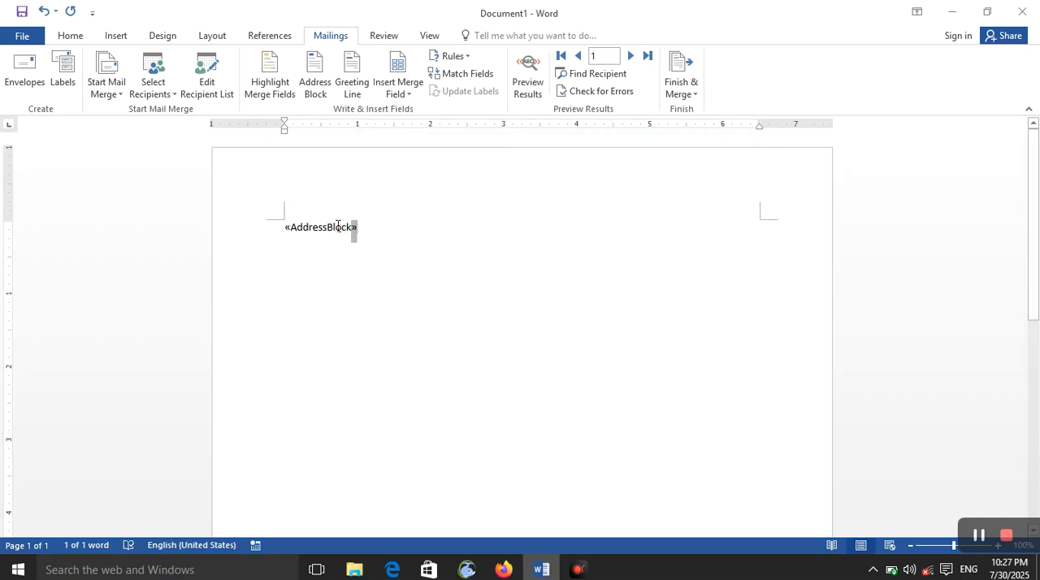
{"action": "left_click", "coordinate": [268, 224]}
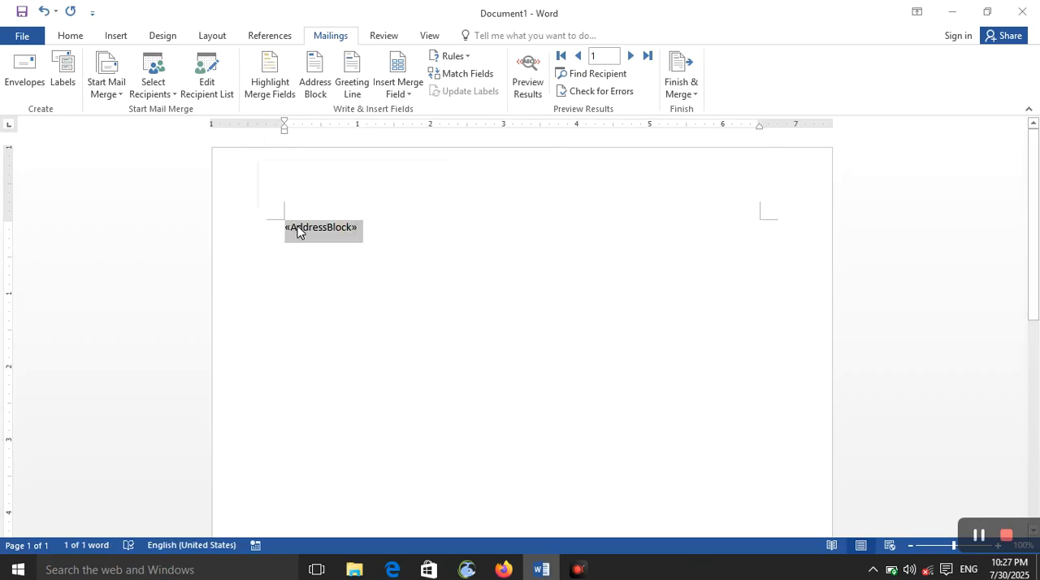
{"action": "left_click", "coordinate": [298, 229]}
{"action": "left_click", "coordinate": [348, 224]}
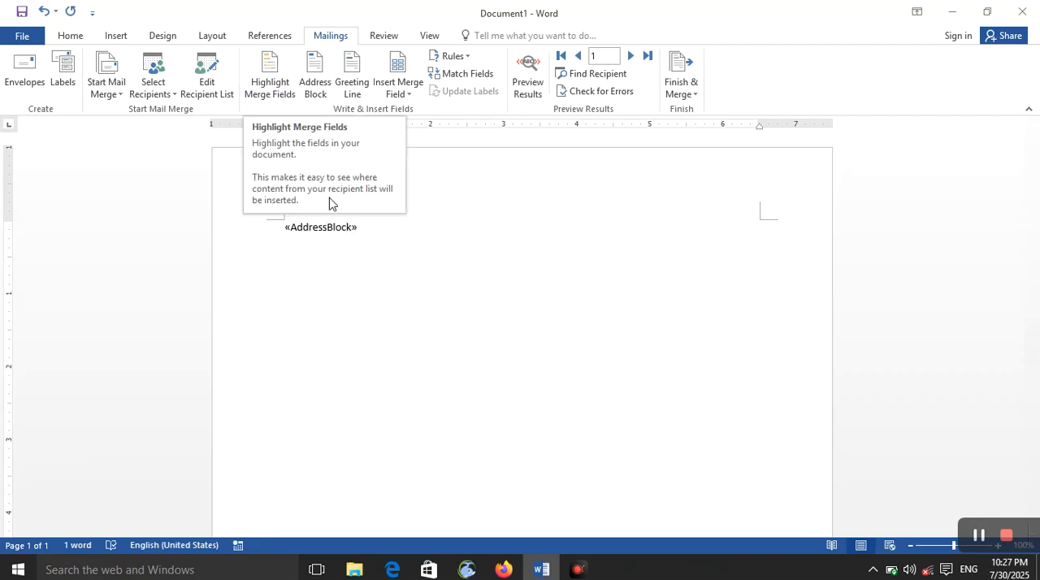
{"action": "double_click", "coordinate": [341, 227]}
{"action": "left_click", "coordinate": [270, 85]}
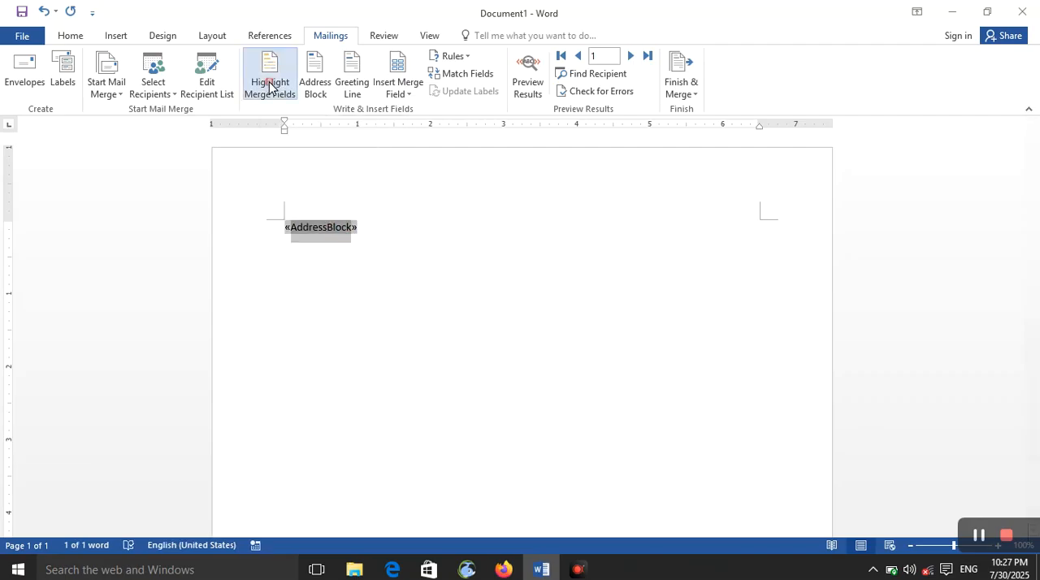
- Insert a second address block on a new line, using the couple format with both first names and a shared last name
{"action": "left_click", "coordinate": [382, 243]}
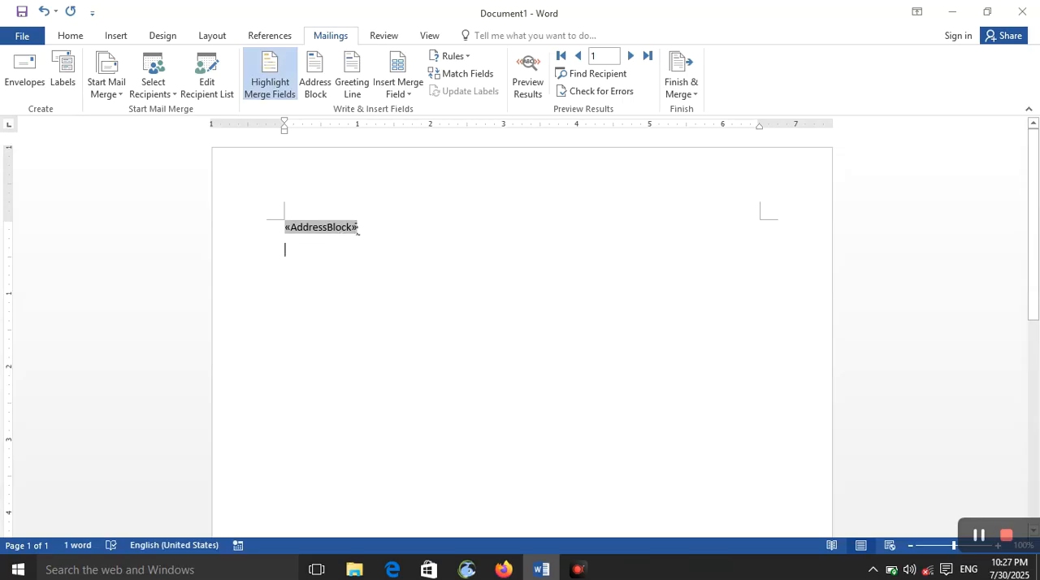
{"action": "left_click", "coordinate": [322, 96]}
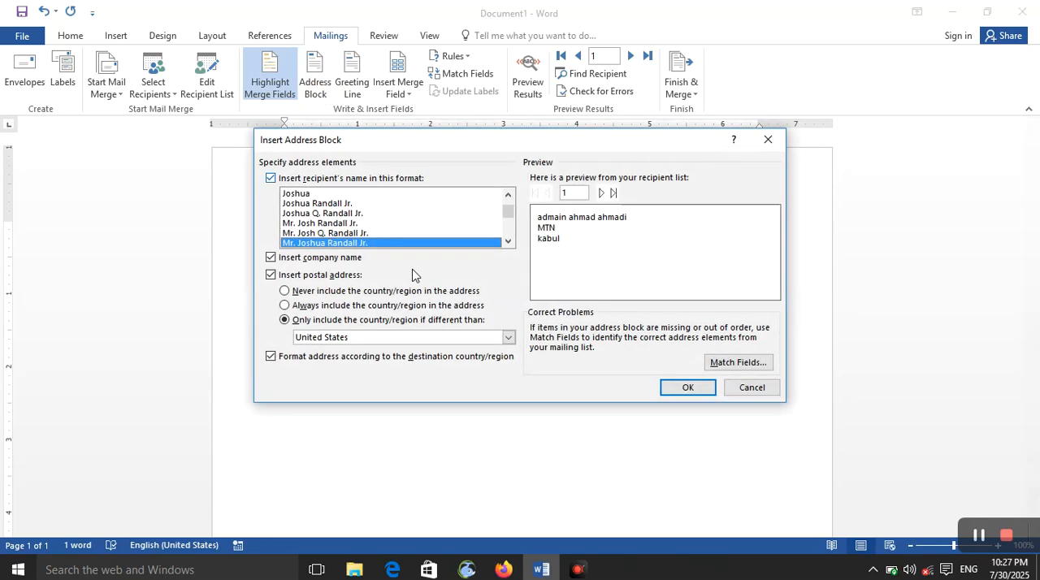
{"action": "scroll", "coordinate": [403, 219], "scroll_direction": "down", "scroll_amount": 3}
{"action": "left_click", "coordinate": [601, 193]}
{"action": "left_click", "coordinate": [422, 213]}
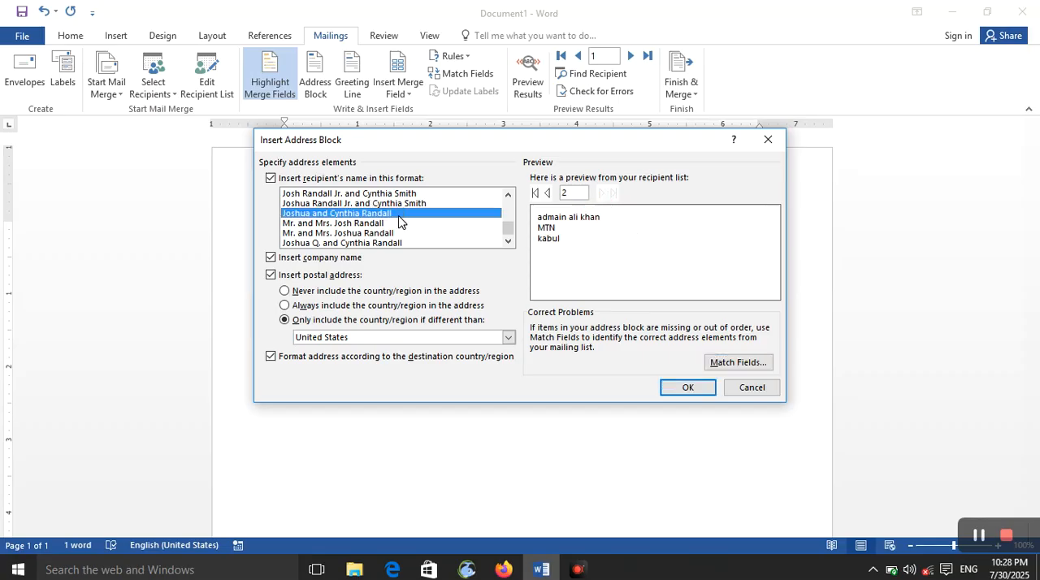
{"action": "left_click", "coordinate": [687, 388]}
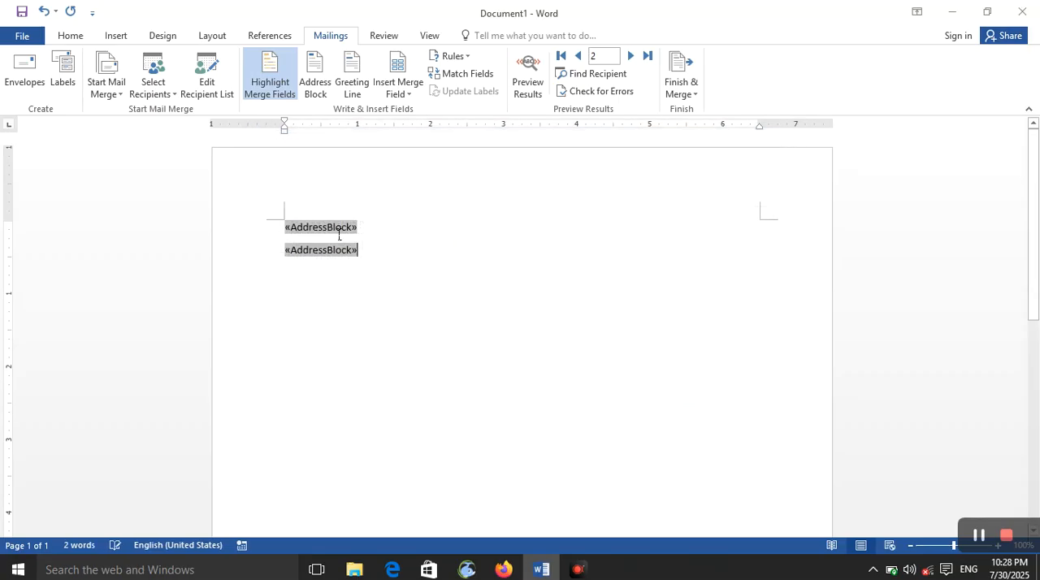
- Start a greeting line with the salutation Dear and the name format with title, full first name, last name and suffix
{"action": "left_click", "coordinate": [351, 90]}
{"action": "left_click", "coordinate": [420, 188]}
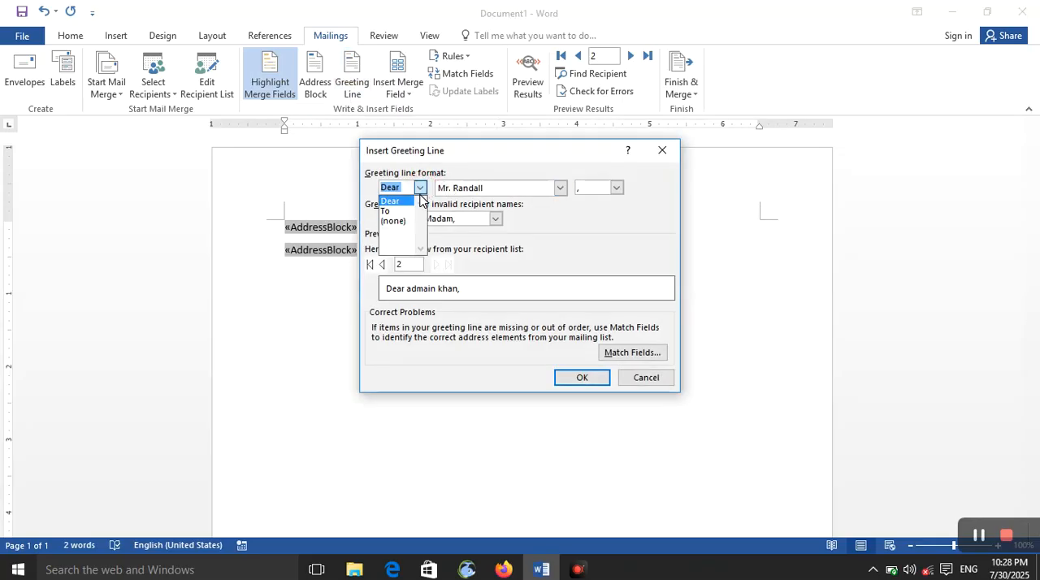
{"action": "left_click", "coordinate": [416, 211]}
{"action": "left_click", "coordinate": [421, 189]}
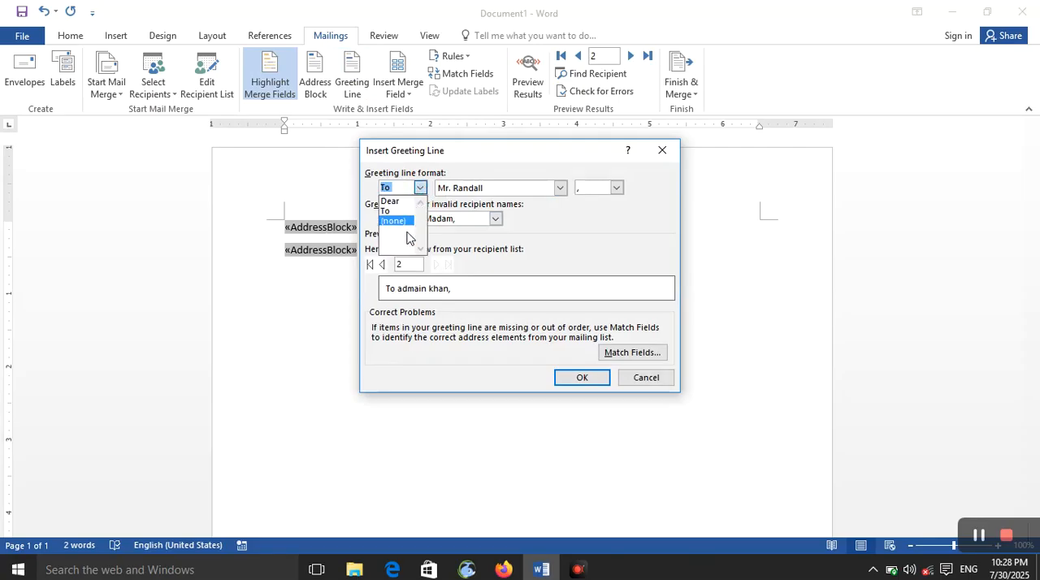
{"action": "left_click", "coordinate": [406, 220]}
{"action": "left_click", "coordinate": [420, 188]}
{"action": "left_click", "coordinate": [390, 200]}
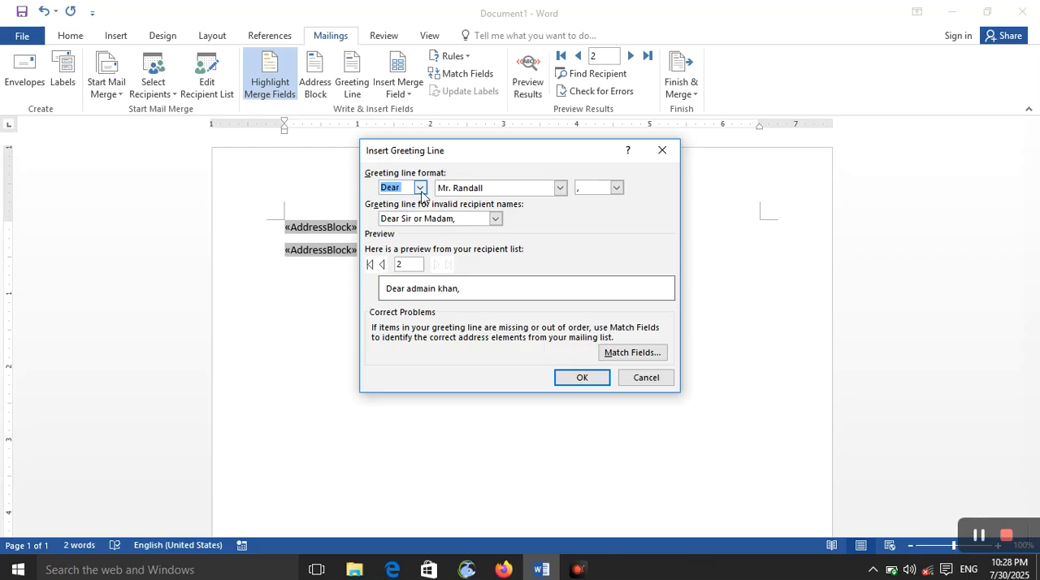
{"action": "left_click", "coordinate": [560, 188]}
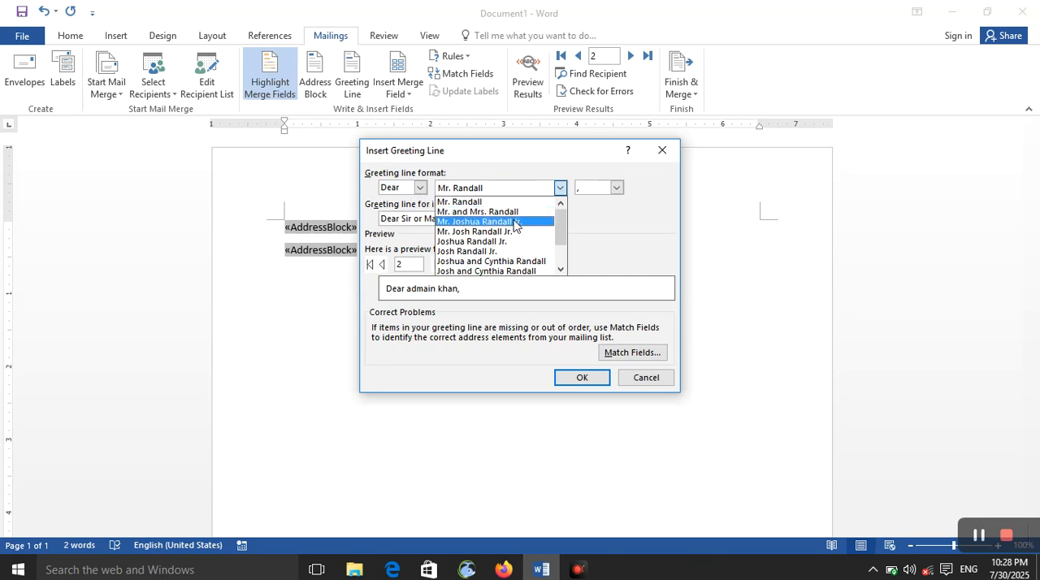
{"action": "left_click", "coordinate": [516, 225]}
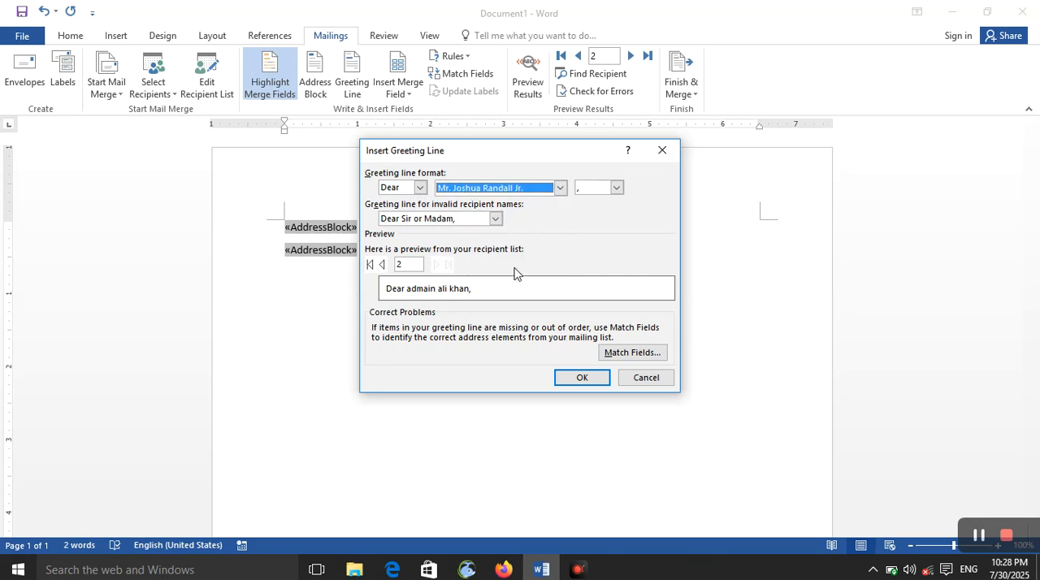
- Set the punctuation that ends the greeting line to a colon
{"action": "left_click", "coordinate": [592, 190]}
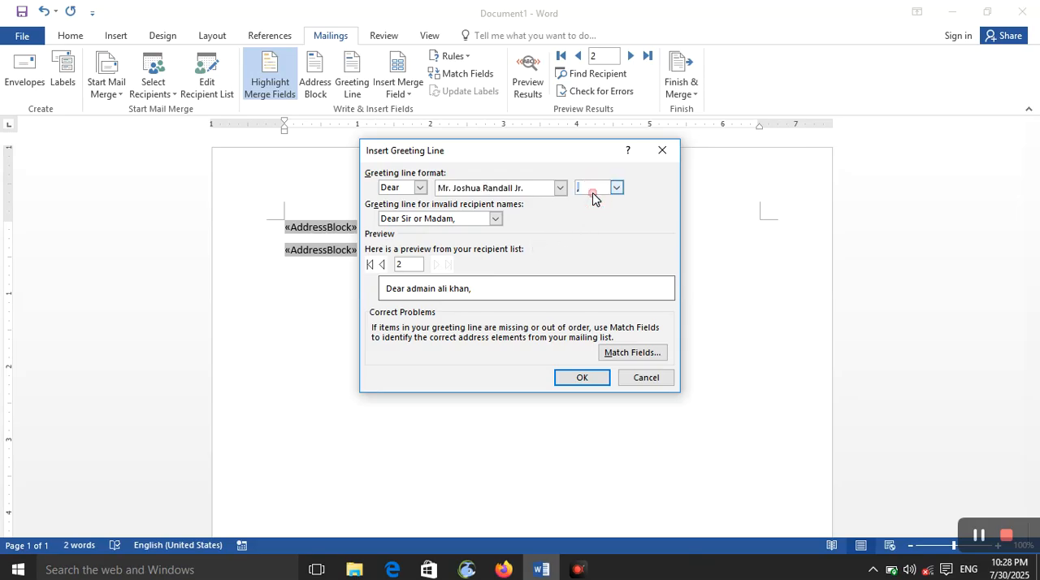
{"action": "left_click", "coordinate": [616, 190]}
{"action": "left_click", "coordinate": [594, 210]}
{"action": "left_click", "coordinate": [617, 188]}
{"action": "left_click", "coordinate": [589, 221]}
{"action": "left_click", "coordinate": [616, 188]}
{"action": "left_click", "coordinate": [607, 211]}
- Keep "Dear Sir or Madam," for invalid recipient names, preview the previous recipient and insert the greeting line after the second address block
{"action": "left_click", "coordinate": [495, 219]}
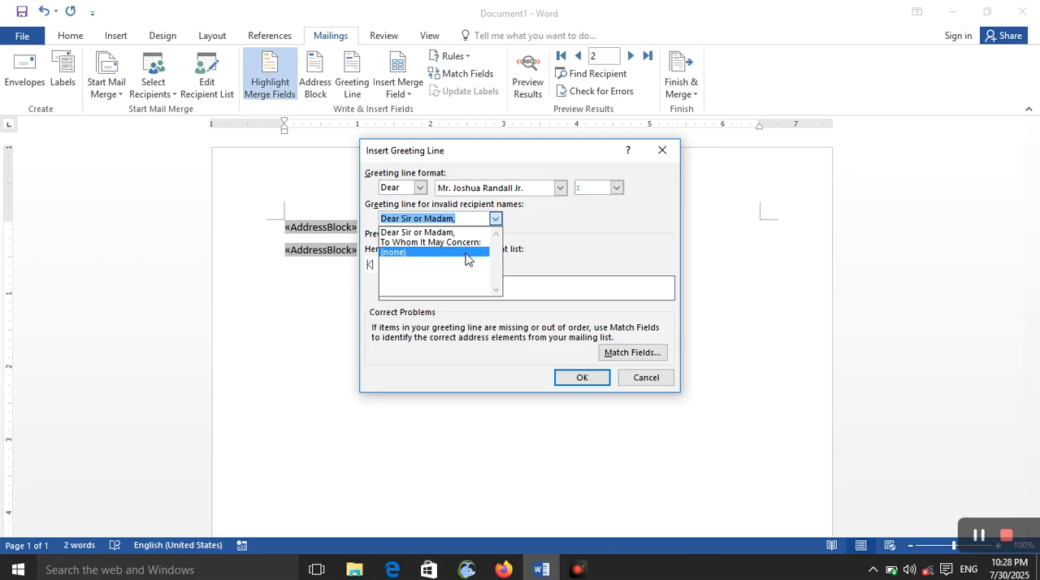
{"action": "left_click", "coordinate": [586, 242]}
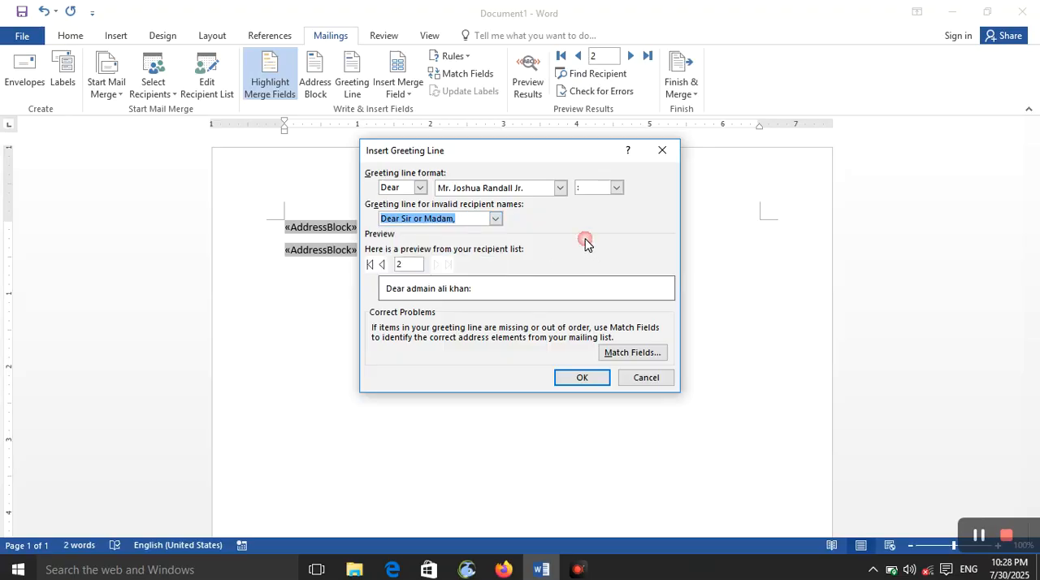
{"action": "left_click", "coordinate": [381, 264]}
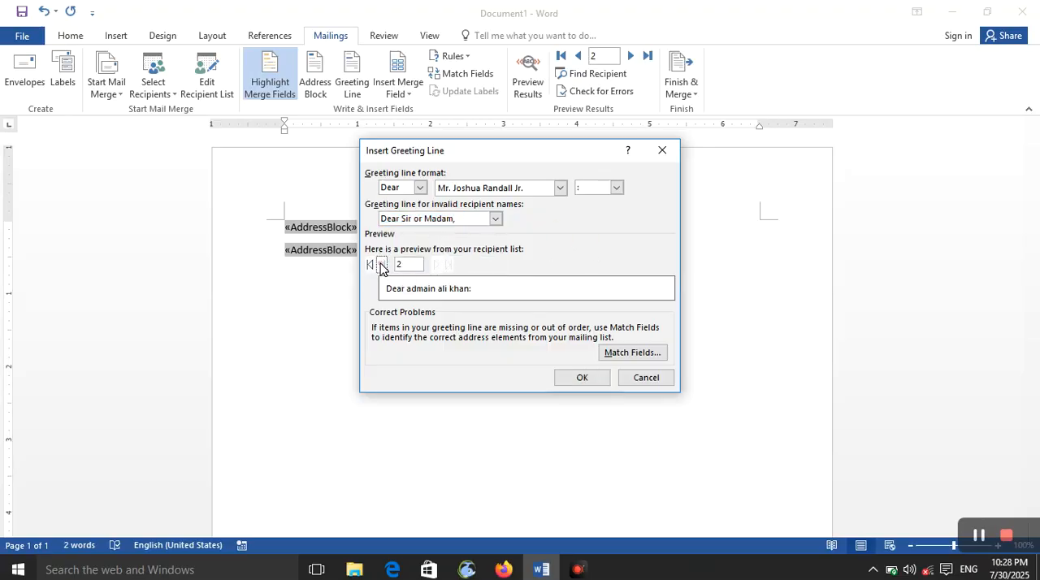
{"action": "left_click", "coordinate": [579, 379]}
{"action": "left_click", "coordinate": [397, 252]}
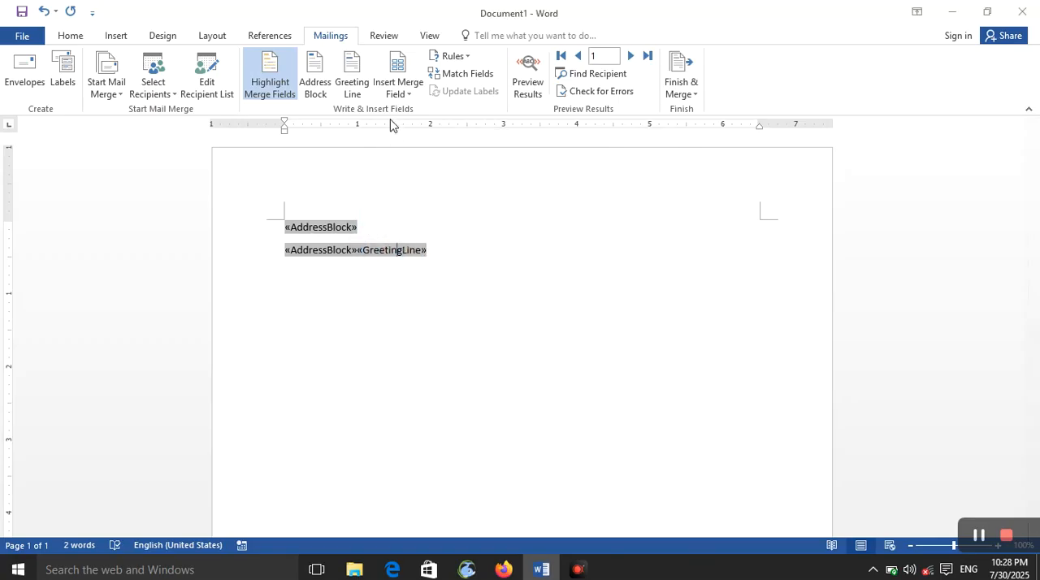
- Replace both address blocks and the greeting line in the document with the Title merge field
{"action": "left_click_drag", "start_coordinate": [419, 255], "coordinate": [298, 209]}
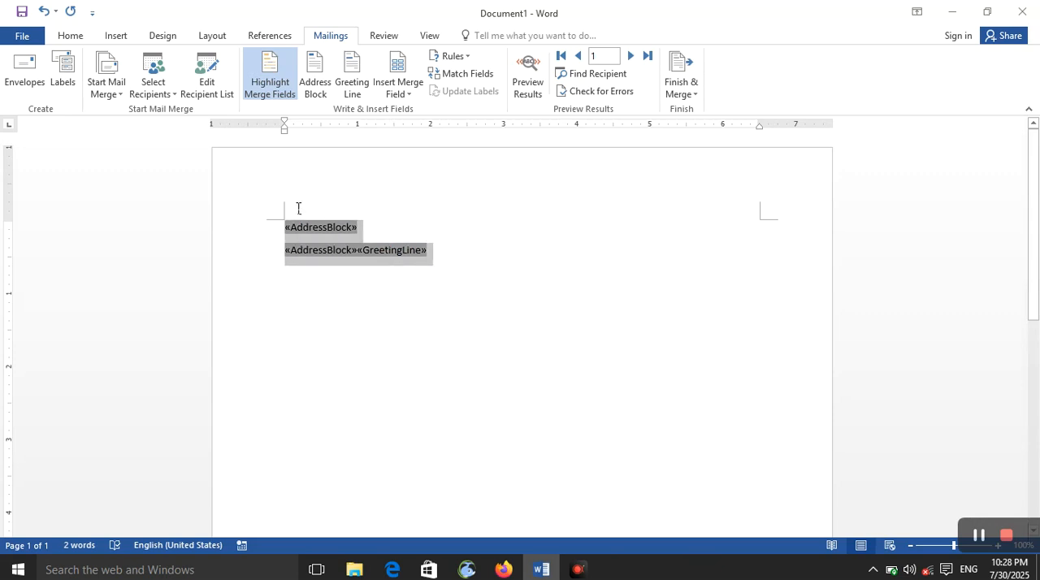
{"action": "left_click", "coordinate": [381, 96]}
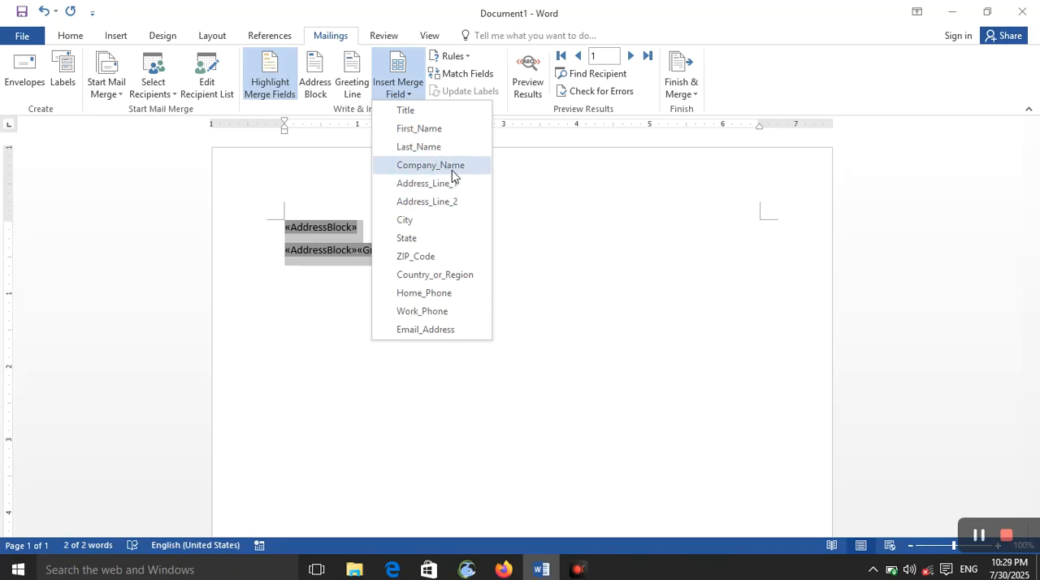
{"action": "left_click", "coordinate": [450, 111]}
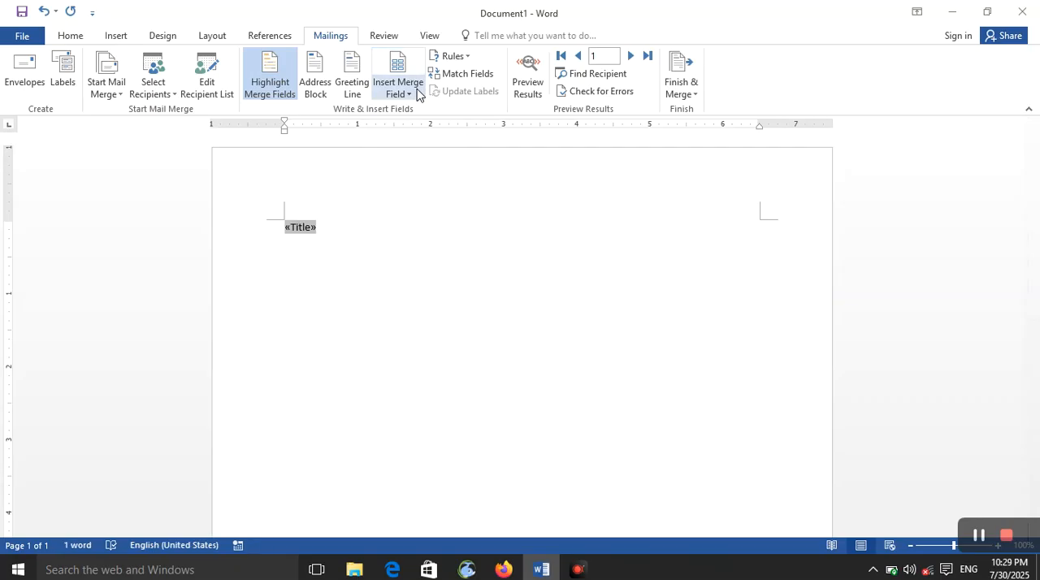
- Insert the First_Name merge field on its own line below Title
{"action": "left_click", "coordinate": [417, 95]}
{"action": "left_click", "coordinate": [430, 130]}
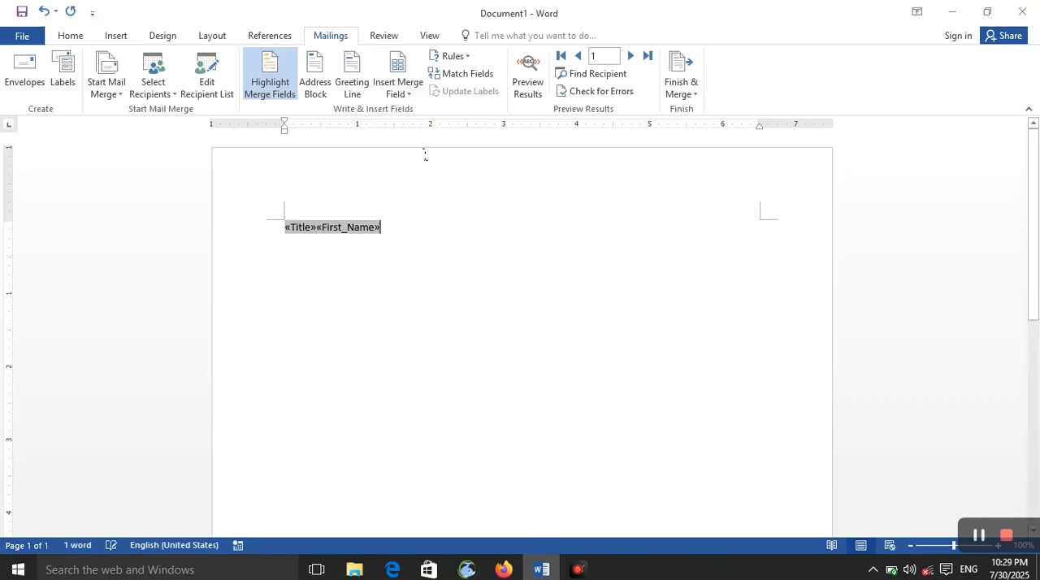
{"action": "key", "text": "BackSpace"}
{"action": "key", "text": "BackSpace"}
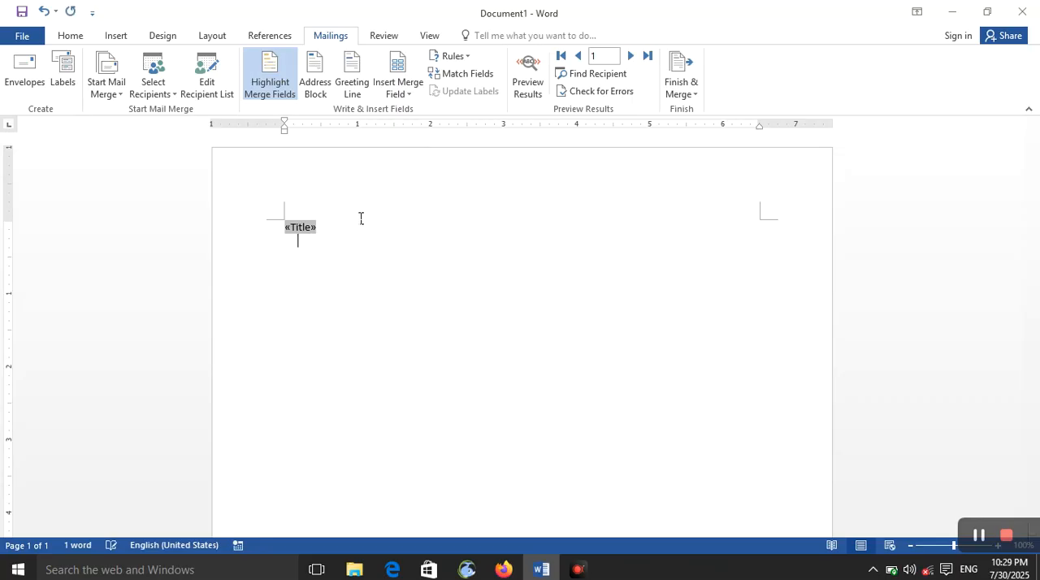
{"action": "left_click", "coordinate": [400, 93]}
{"action": "left_click", "coordinate": [420, 129]}
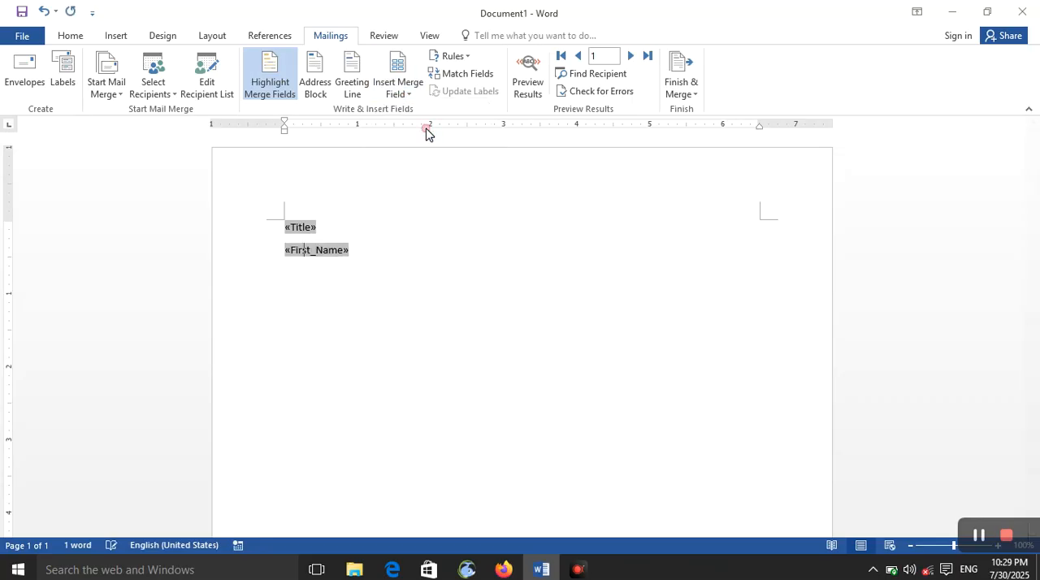
- Insert the Company_Name merge field on a new line below First_Name
{"action": "key", "text": "Return"}
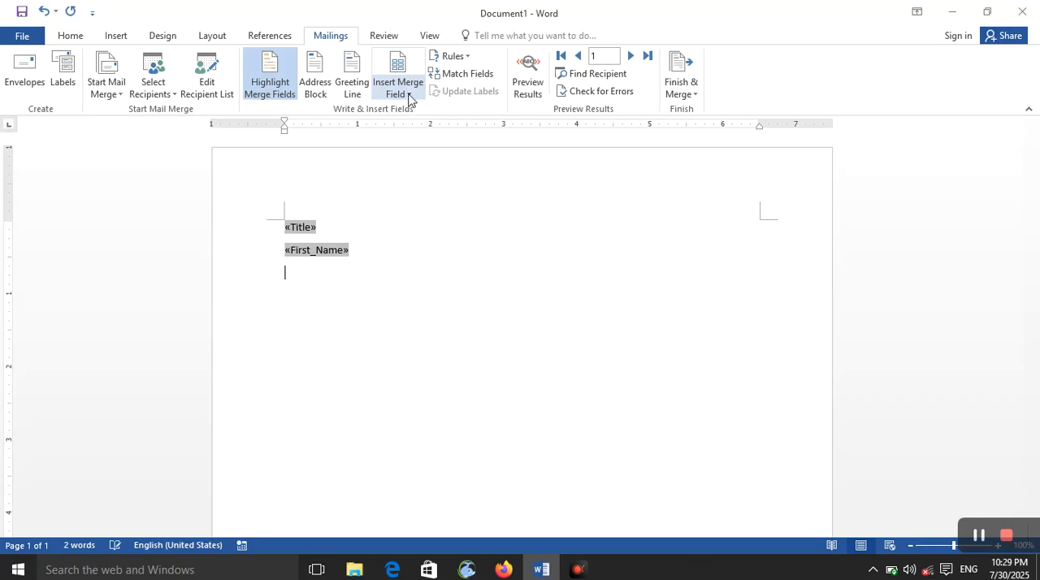
{"action": "left_click", "coordinate": [407, 100]}
{"action": "left_click", "coordinate": [428, 166]}
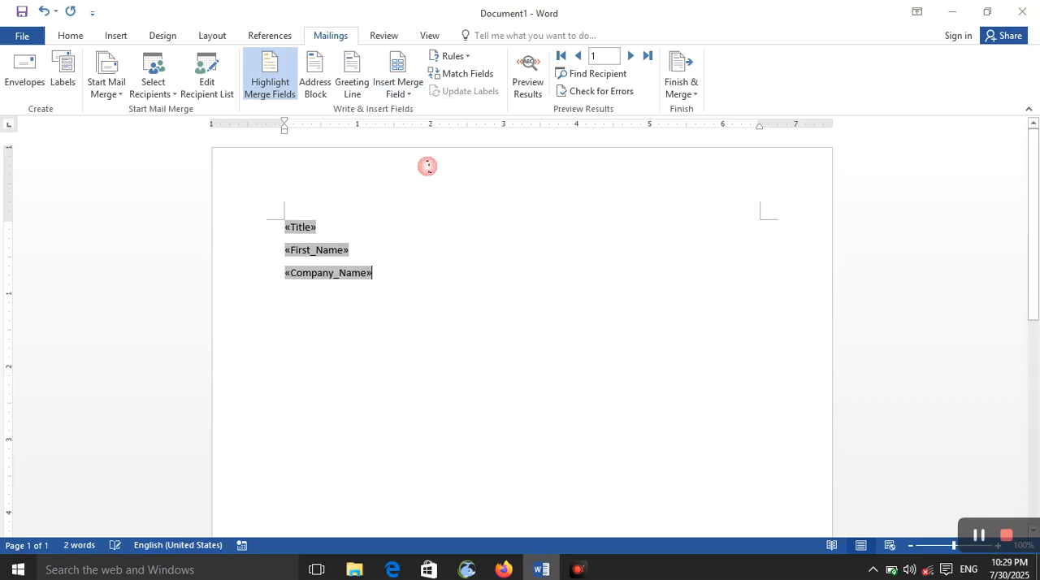
- Insert the Address_Line_1 merge field on its own line below Company_Name
{"action": "left_click", "coordinate": [407, 98]}
{"action": "left_click", "coordinate": [440, 190]}
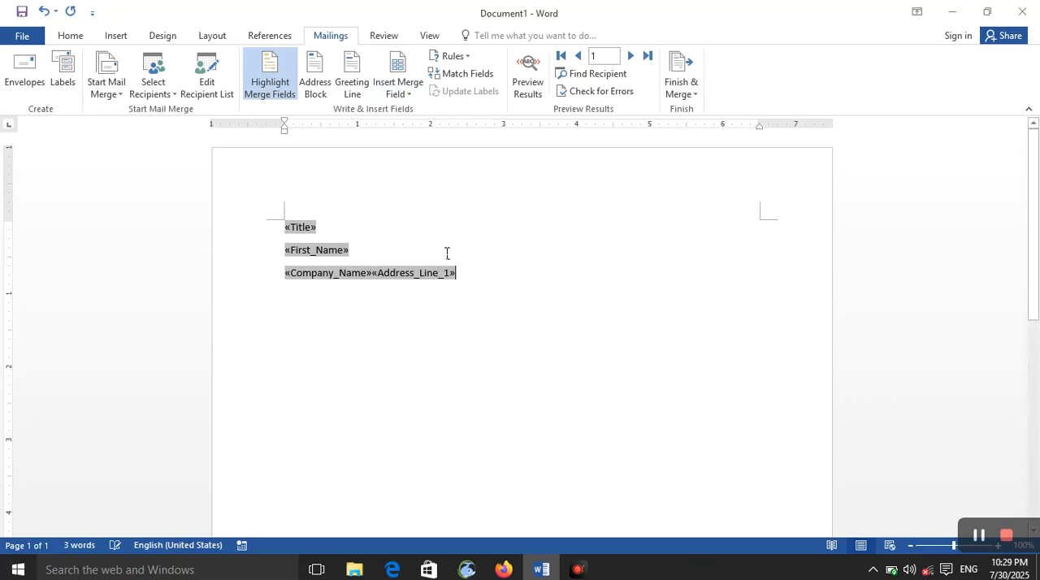
{"action": "key", "text": "ctrl+z"}
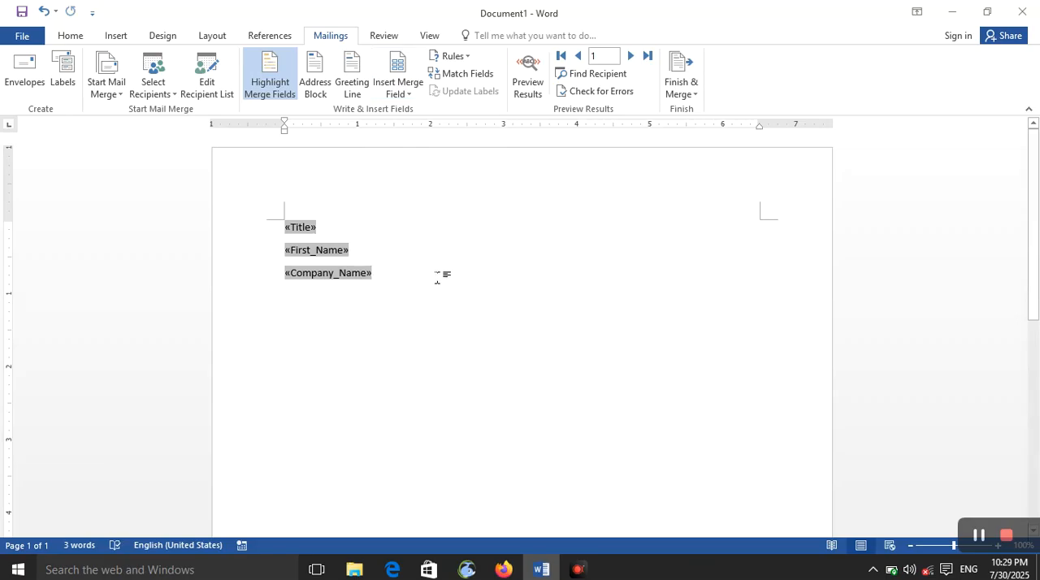
{"action": "key", "text": "Return"}
{"action": "left_click", "coordinate": [414, 95]}
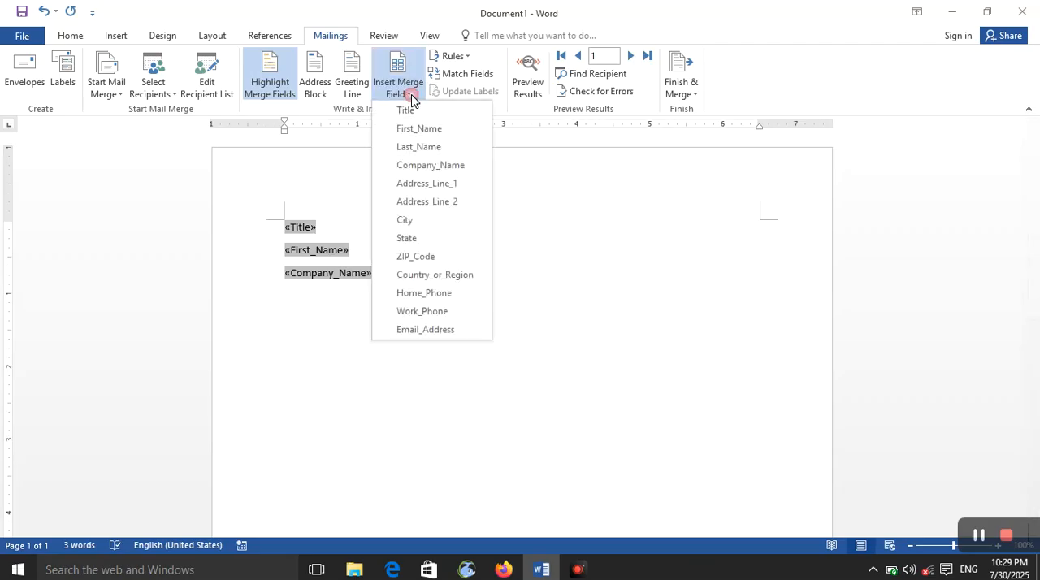
{"action": "left_click", "coordinate": [460, 184]}
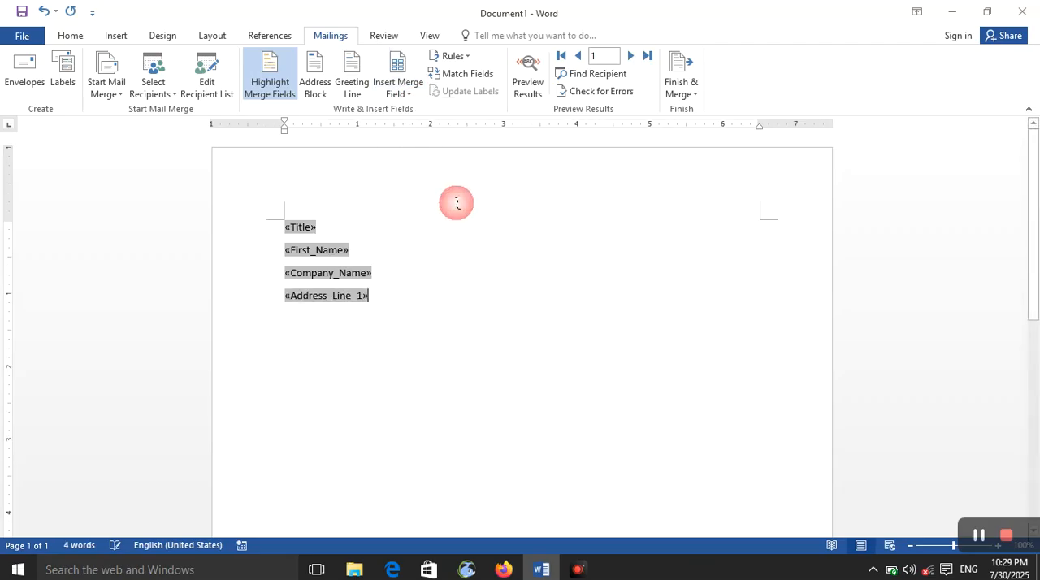
- Add a line between First_Name and Company_Name and insert the Last_Name merge field there
{"action": "left_click", "coordinate": [365, 248]}
{"action": "key", "text": "Return"}
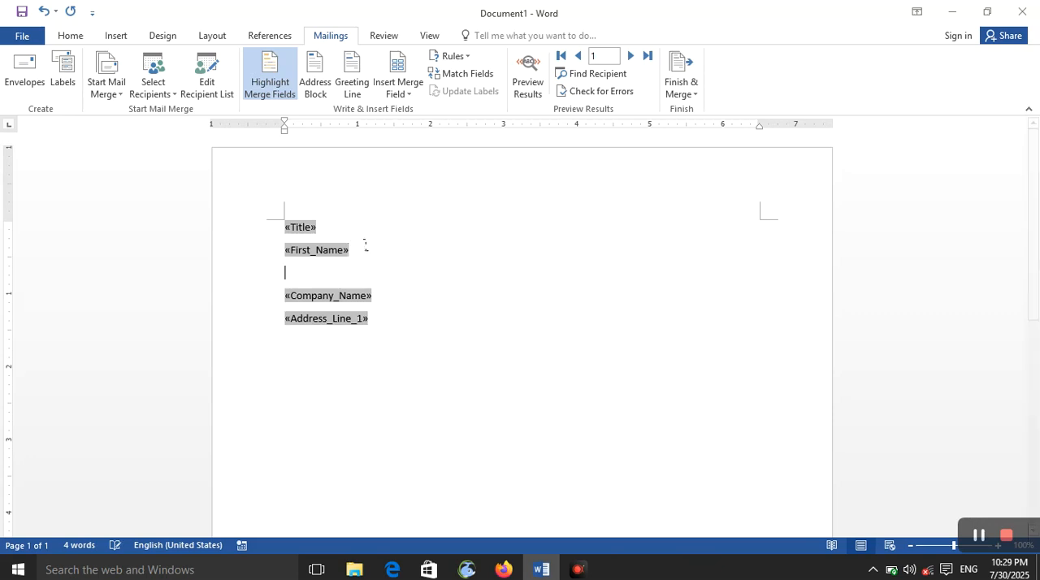
{"action": "left_click", "coordinate": [409, 93]}
{"action": "left_click", "coordinate": [437, 148]}
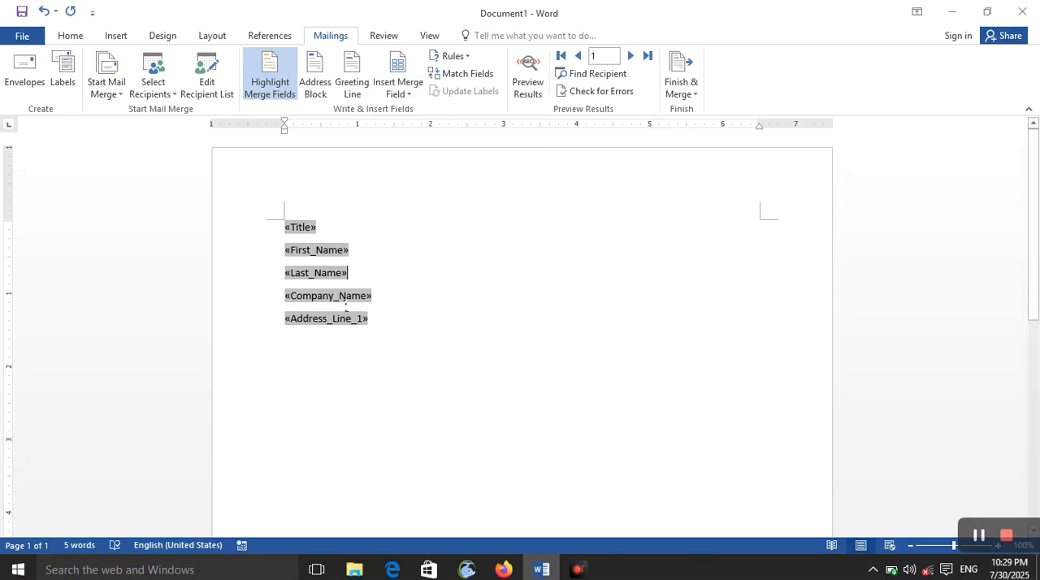
- Look at the bookmark, prompt and default text options of the Ask merge rule
{"action": "left_click", "coordinate": [469, 57]}
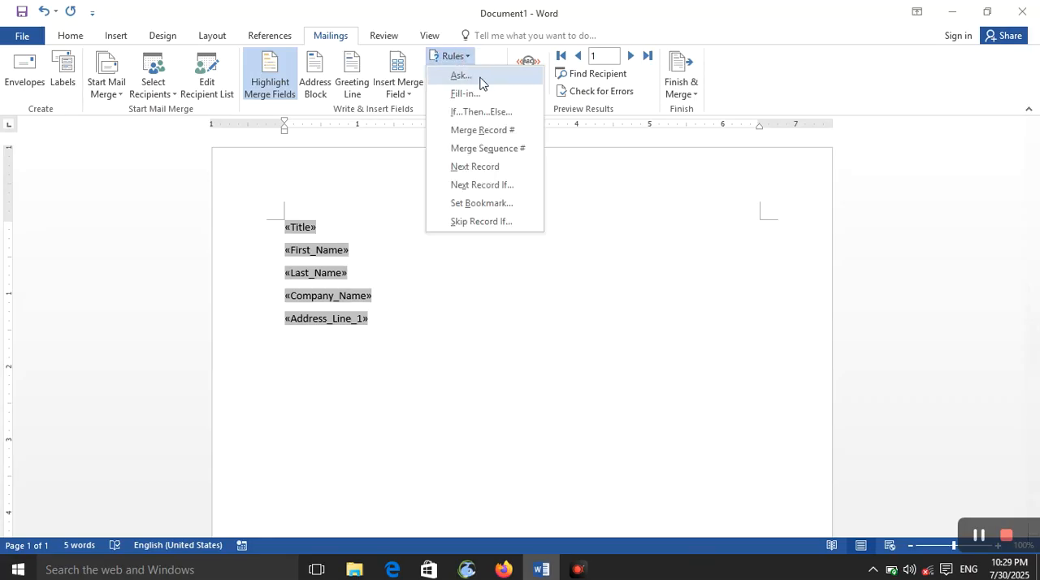
{"action": "left_click", "coordinate": [480, 83]}
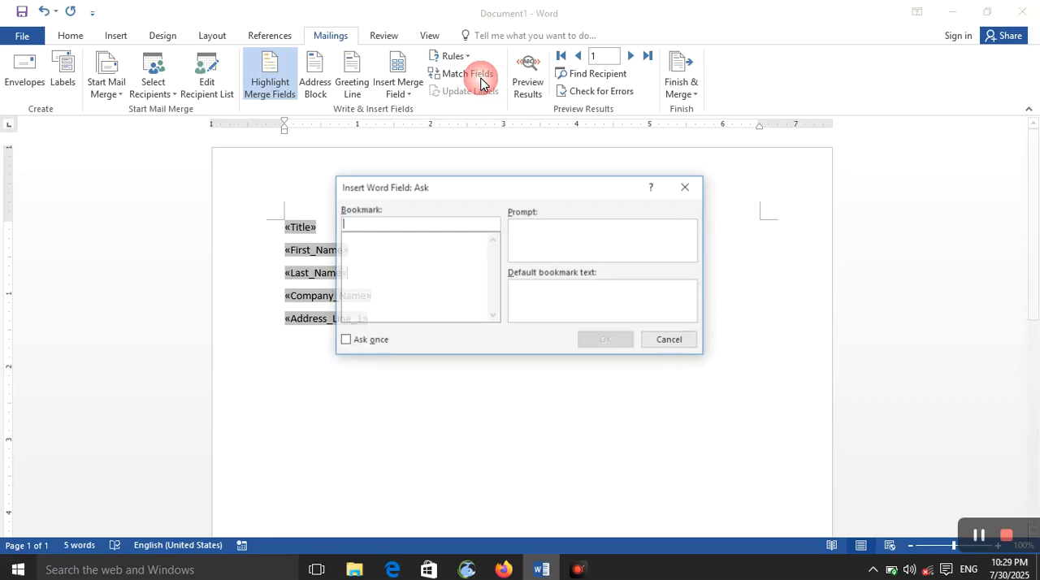
{"action": "left_click", "coordinate": [460, 216]}
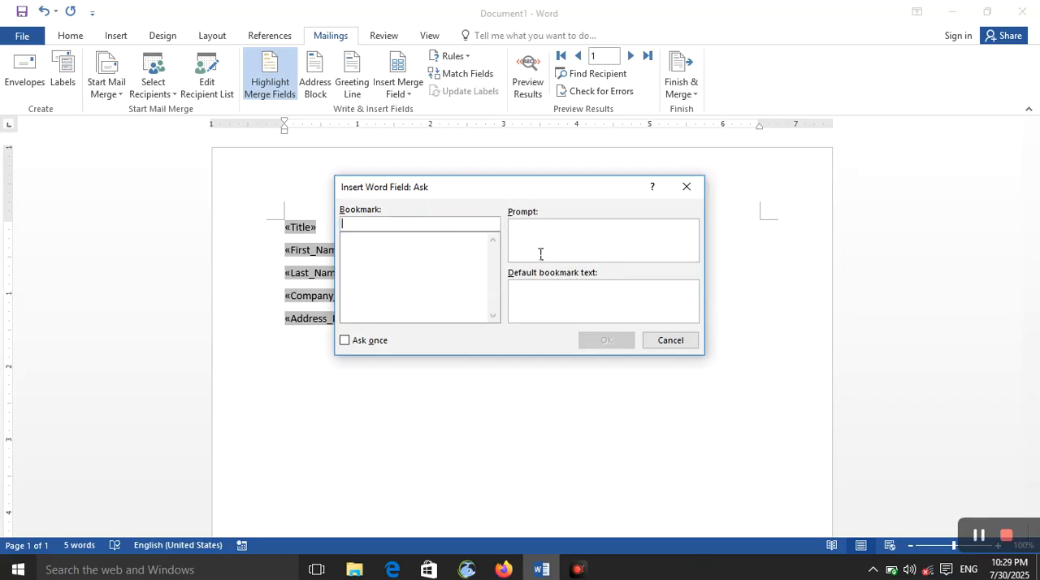
{"action": "left_click", "coordinate": [663, 345]}
- Look at the Fill-in rule's options and at how the recipient list fields are matched to the required fields
{"action": "left_click", "coordinate": [468, 57]}
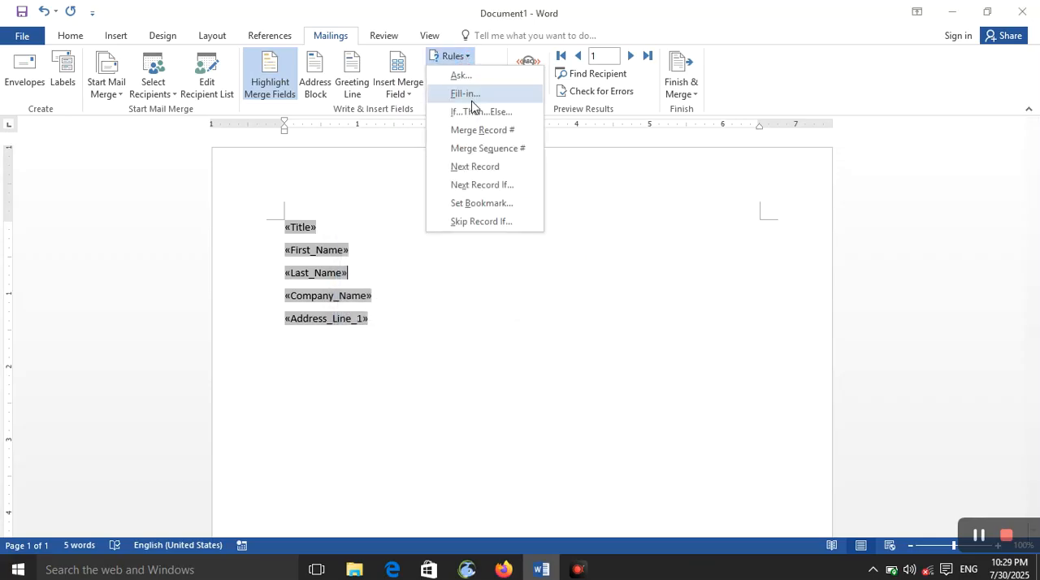
{"action": "left_click", "coordinate": [473, 103]}
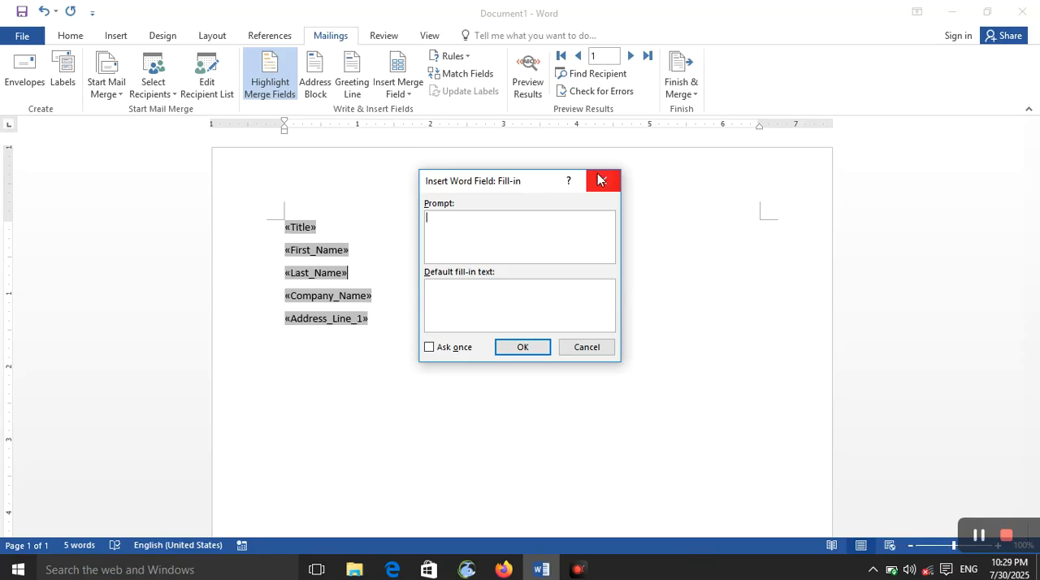
{"action": "left_click", "coordinate": [600, 182]}
{"action": "left_click", "coordinate": [488, 74]}
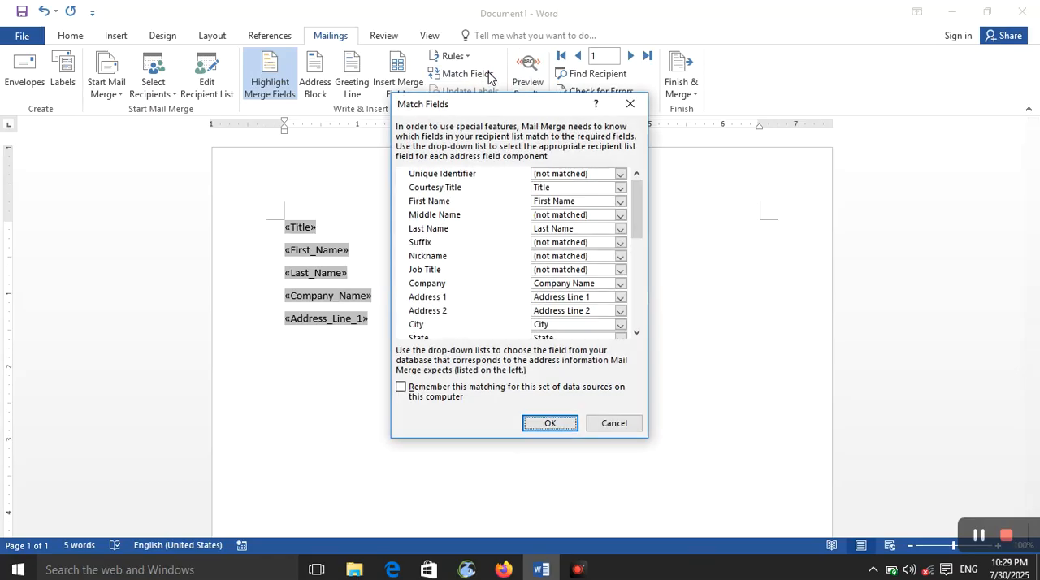
{"action": "left_click", "coordinate": [632, 115]}
{"action": "left_click", "coordinate": [452, 56]}
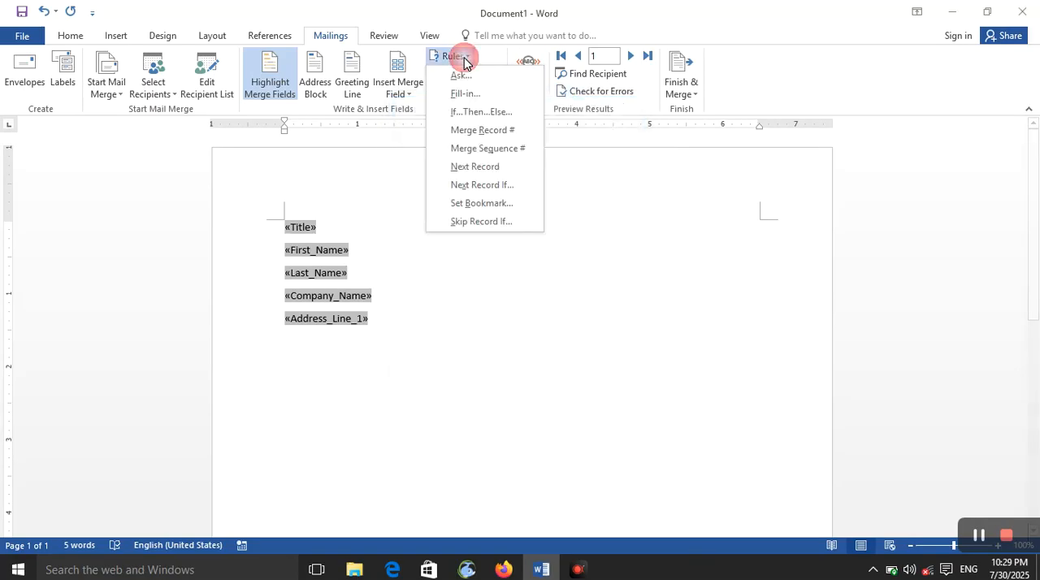
{"action": "left_click", "coordinate": [500, 115]}
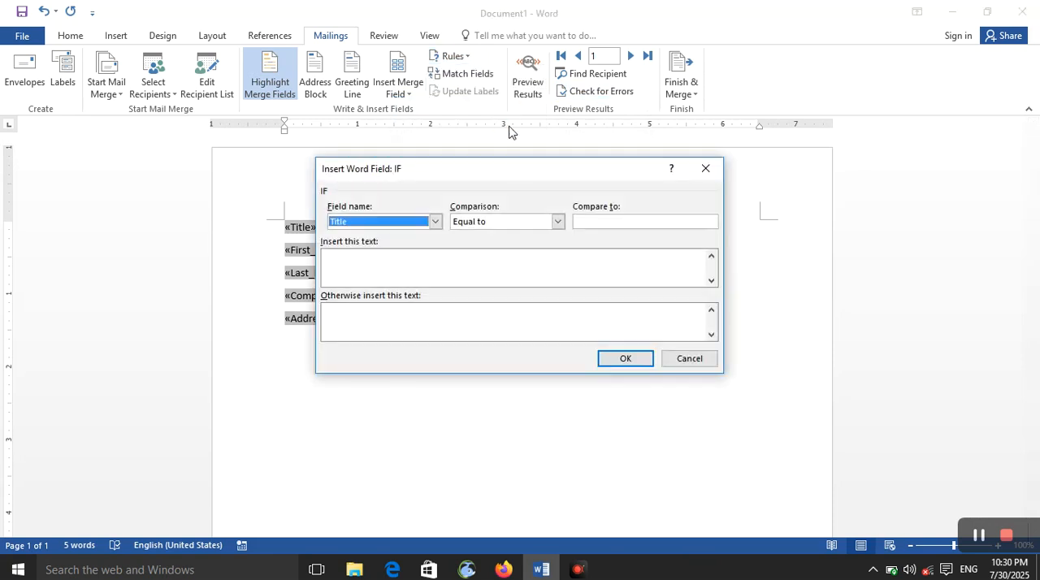
{"action": "left_click", "coordinate": [435, 221]}
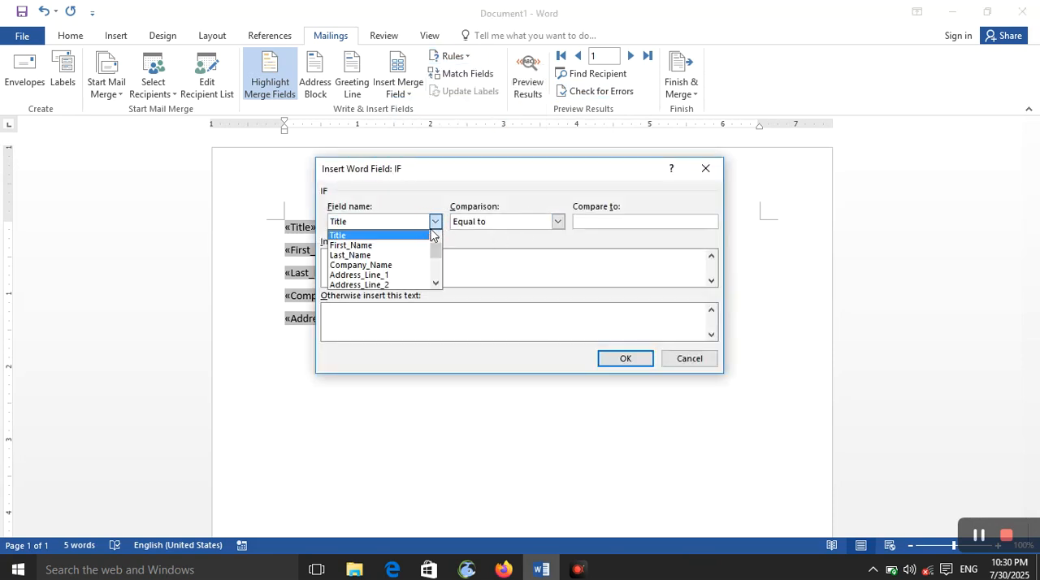
{"action": "left_click", "coordinate": [429, 245]}
{"action": "left_click", "coordinate": [617, 221]}
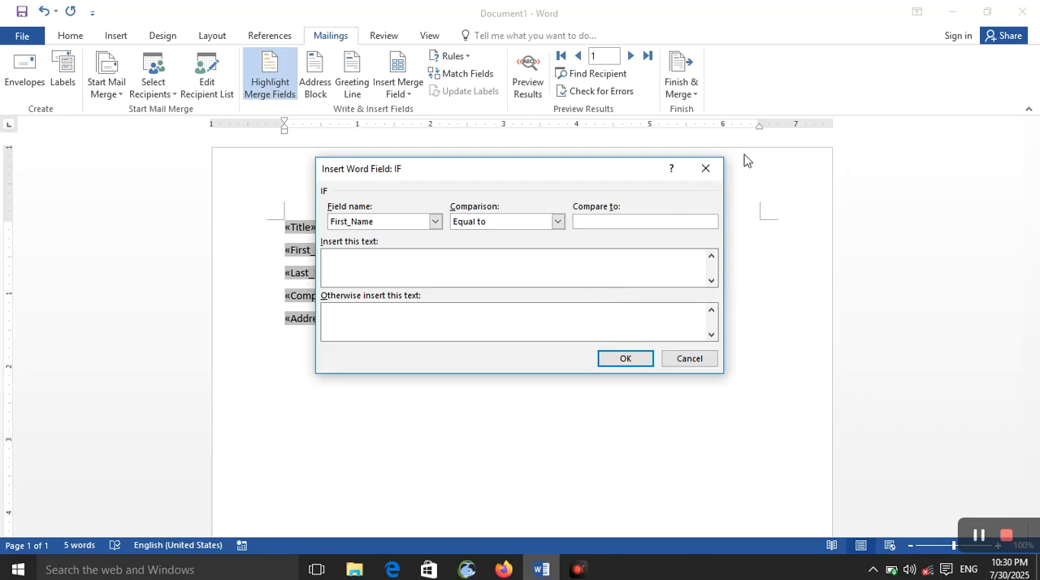
{"action": "left_click", "coordinate": [705, 170]}
- Look at the bookmark and value options of the Set Bookmark merge rule
{"action": "left_click", "coordinate": [453, 56]}
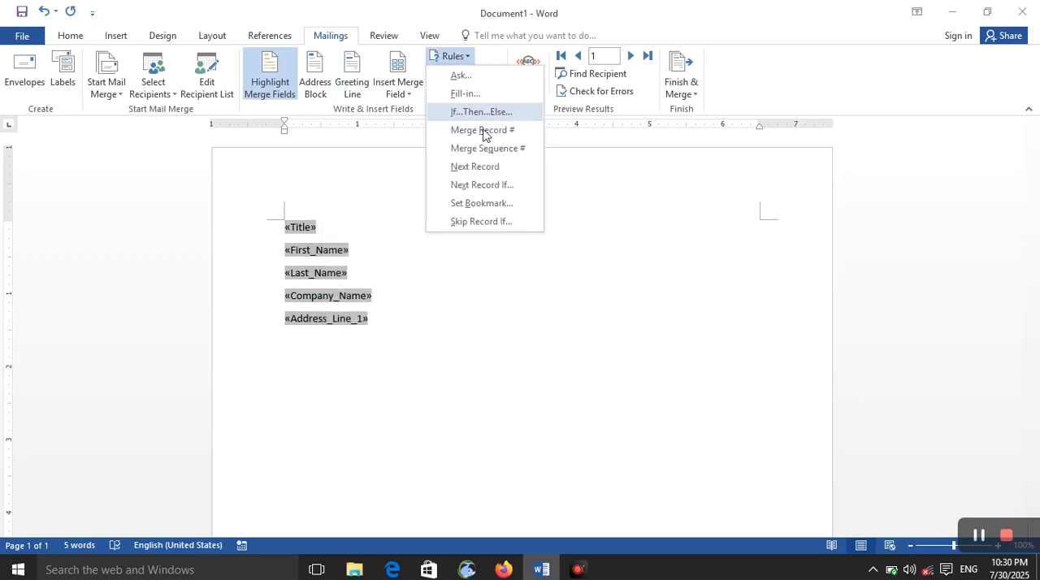
{"action": "left_click", "coordinate": [512, 203]}
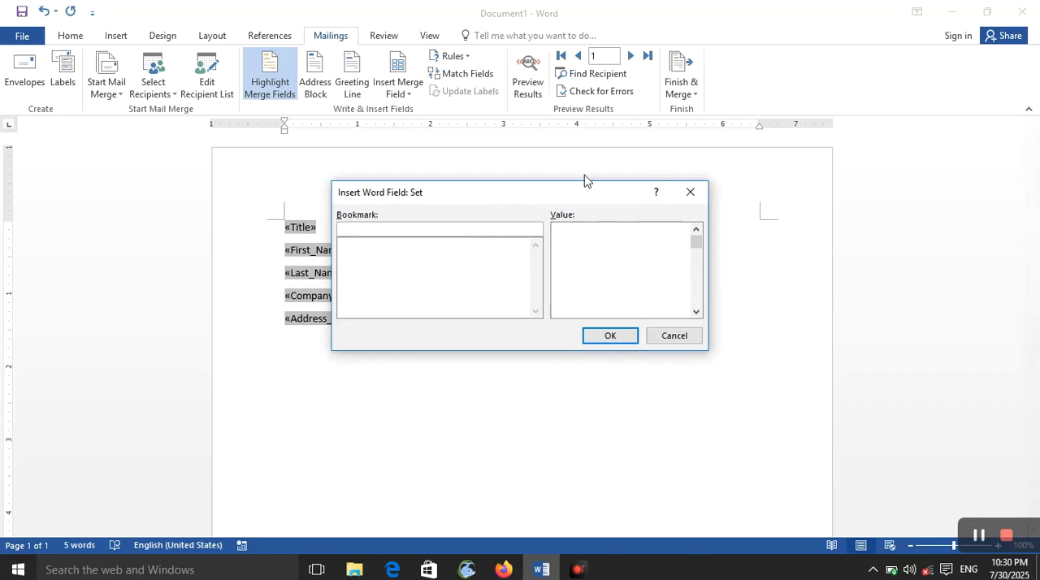
{"action": "left_click", "coordinate": [689, 193]}
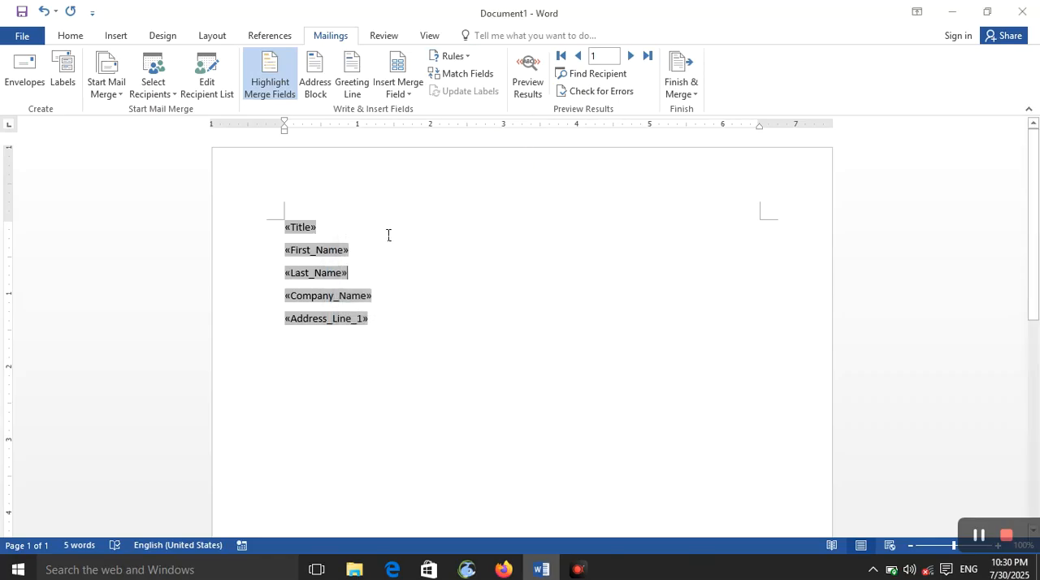
- Try to match the Unique Identifier field to the recipient list's Title field, dismissing the confirmation and the field matching
{"action": "left_click", "coordinate": [448, 80]}
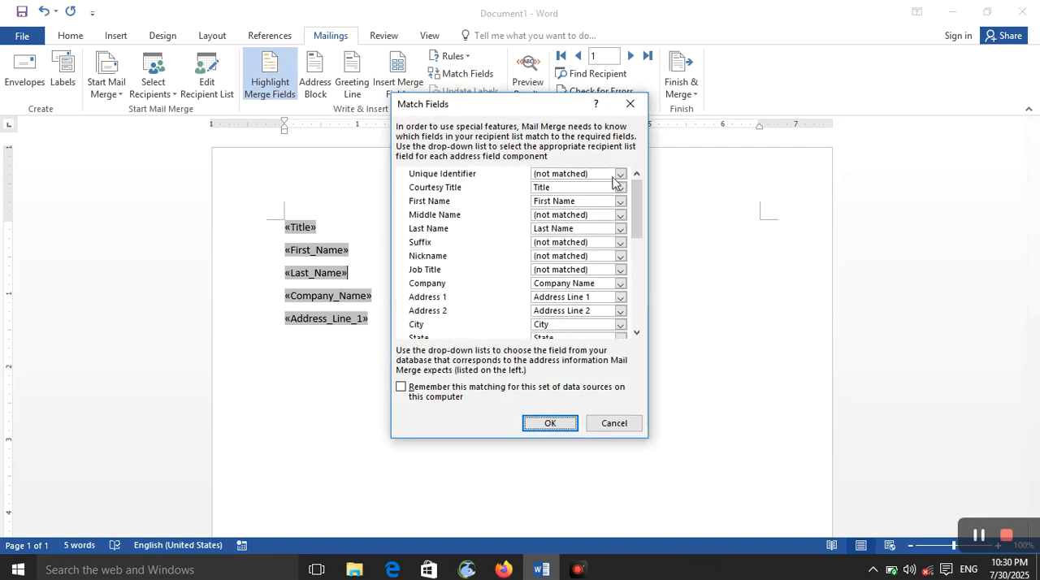
{"action": "left_click", "coordinate": [579, 174]}
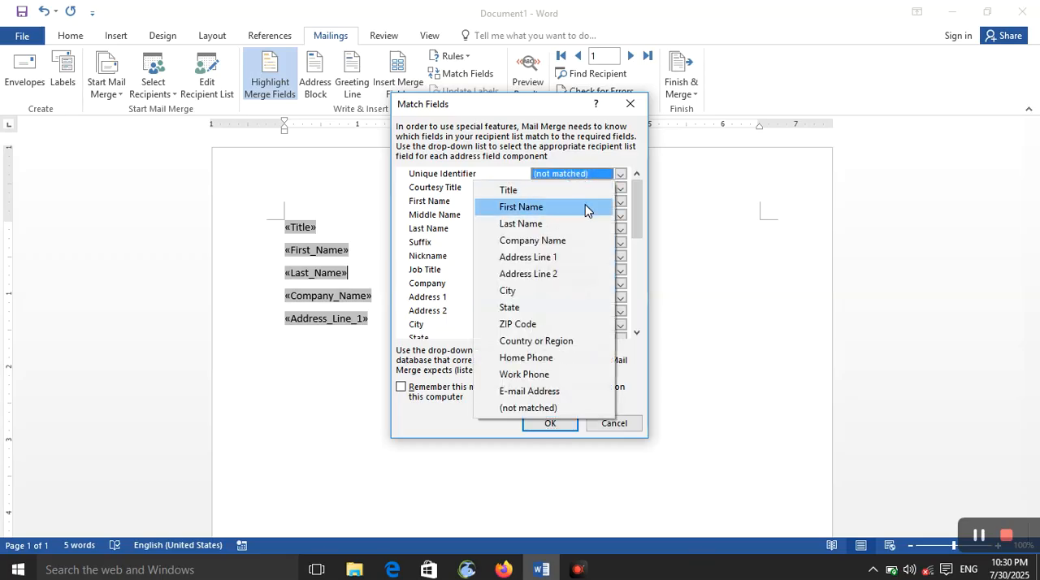
{"action": "left_click", "coordinate": [585, 210]}
{"action": "left_click", "coordinate": [598, 177]}
{"action": "left_click", "coordinate": [588, 192]}
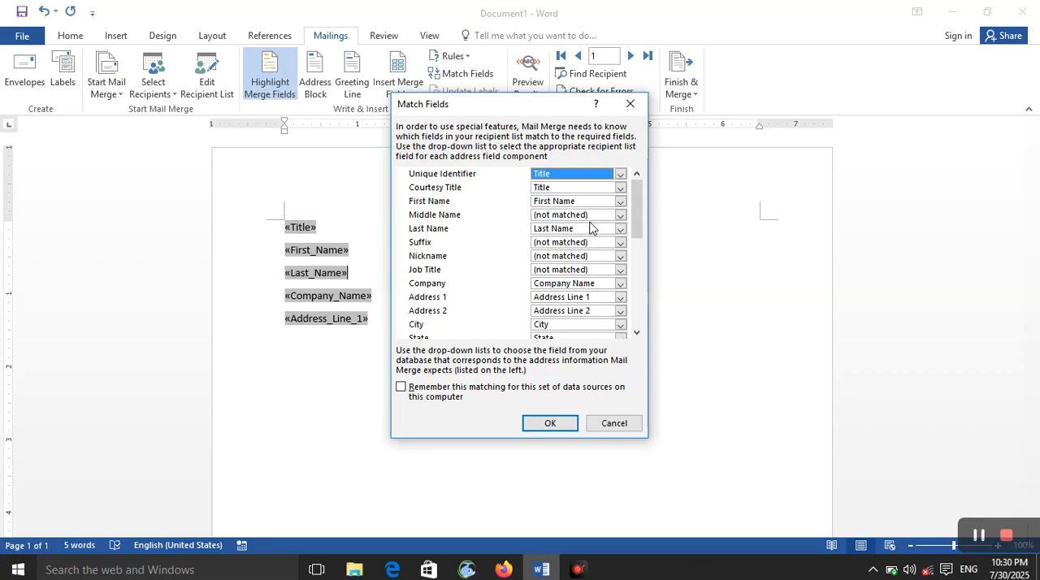
{"action": "left_click", "coordinate": [549, 423]}
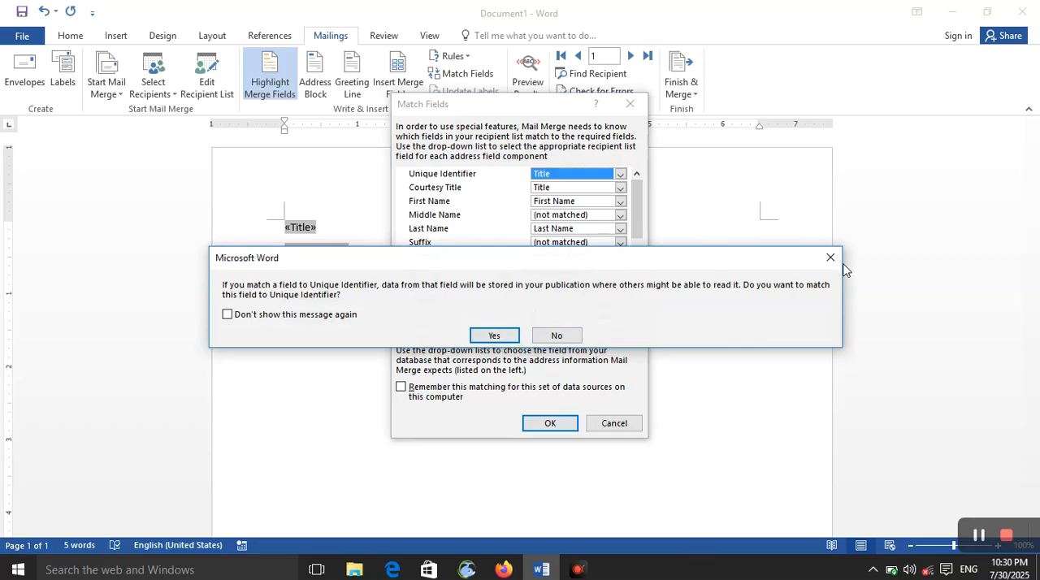
{"action": "left_click", "coordinate": [830, 257]}
{"action": "left_click", "coordinate": [629, 104]}
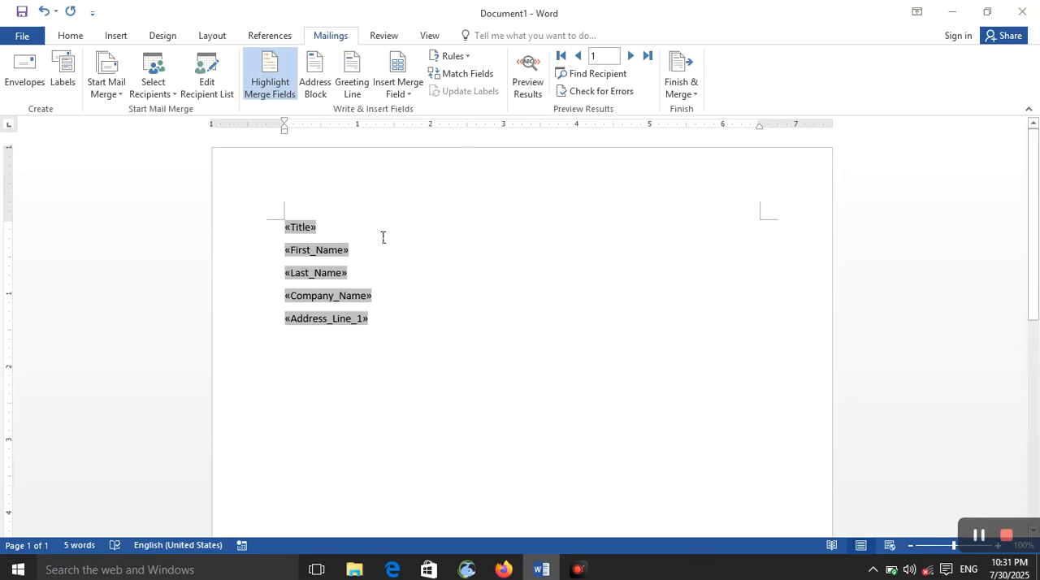
{"action": "left_click_drag", "start_coordinate": [278, 210], "coordinate": [370, 320]}
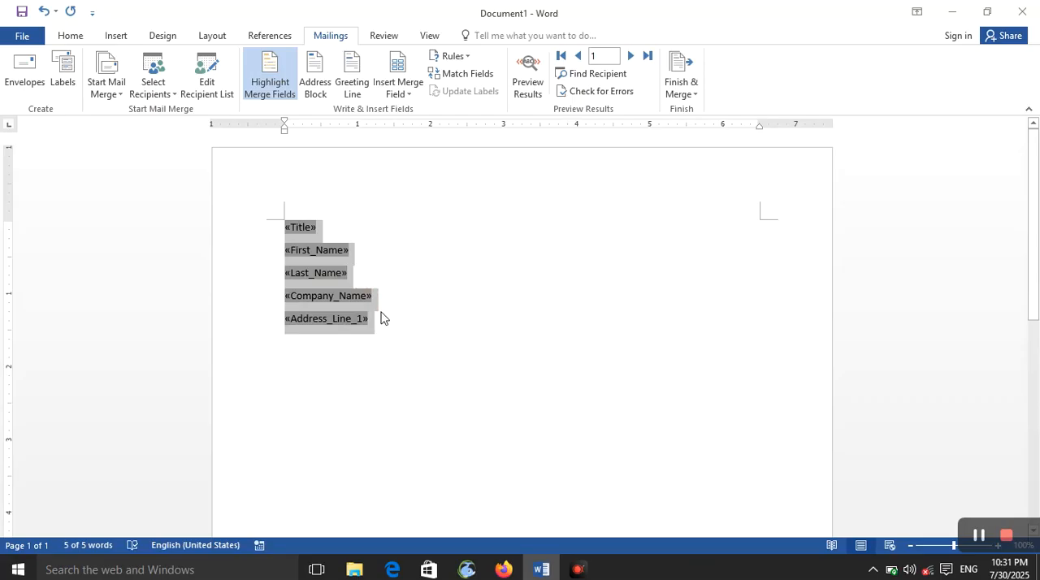
{"action": "left_click", "coordinate": [374, 298]}
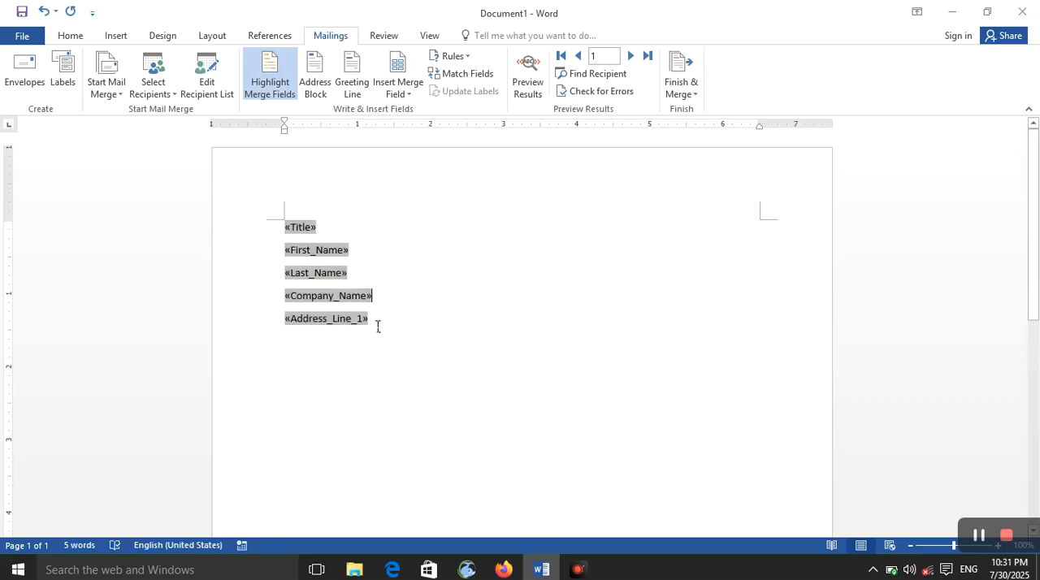
{"action": "left_click_drag", "start_coordinate": [378, 326], "coordinate": [303, 195]}
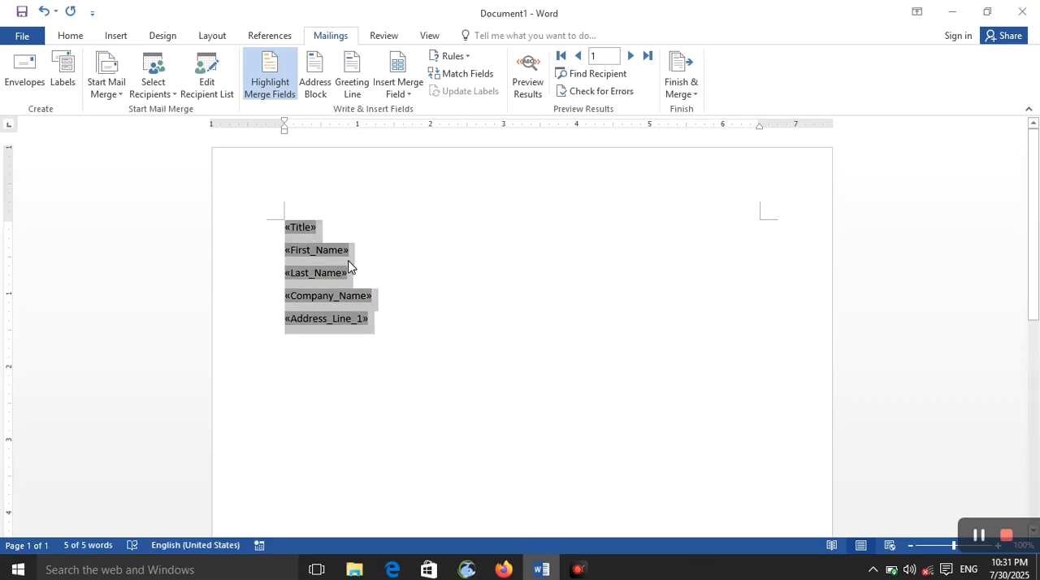
{"action": "left_click", "coordinate": [316, 225]}
{"action": "left_click", "coordinate": [329, 253]}
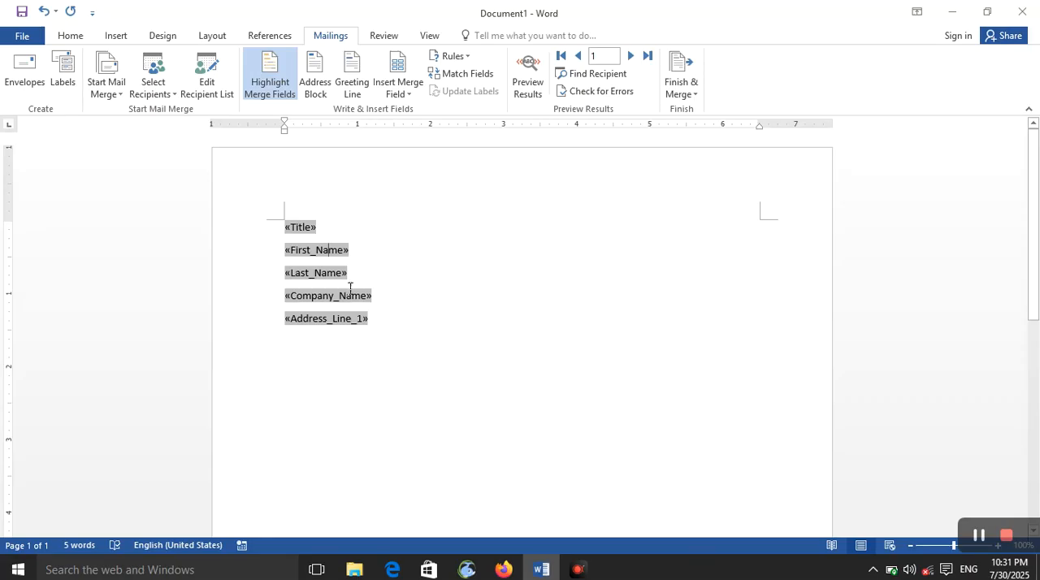
- Preview the merged results in the document and go back and forth between the first and second recipient records
{"action": "left_click", "coordinate": [525, 85]}
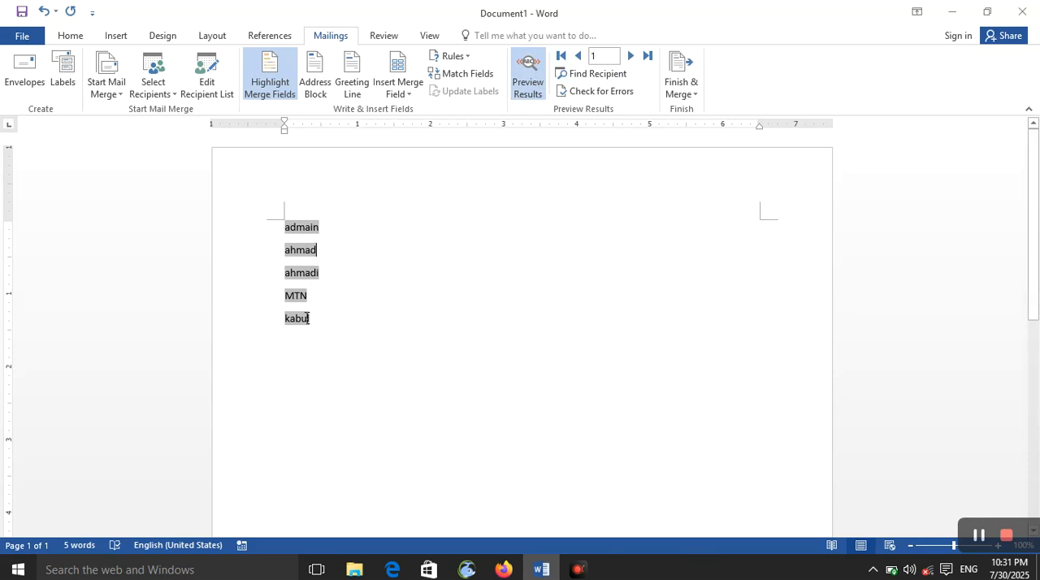
{"action": "left_click", "coordinate": [632, 57]}
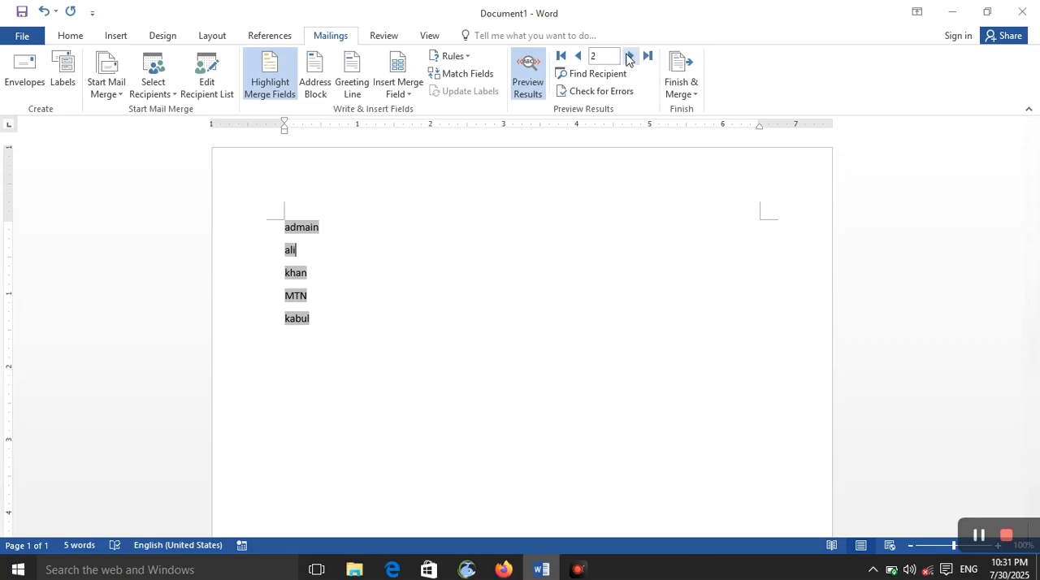
{"action": "left_click", "coordinate": [580, 56]}
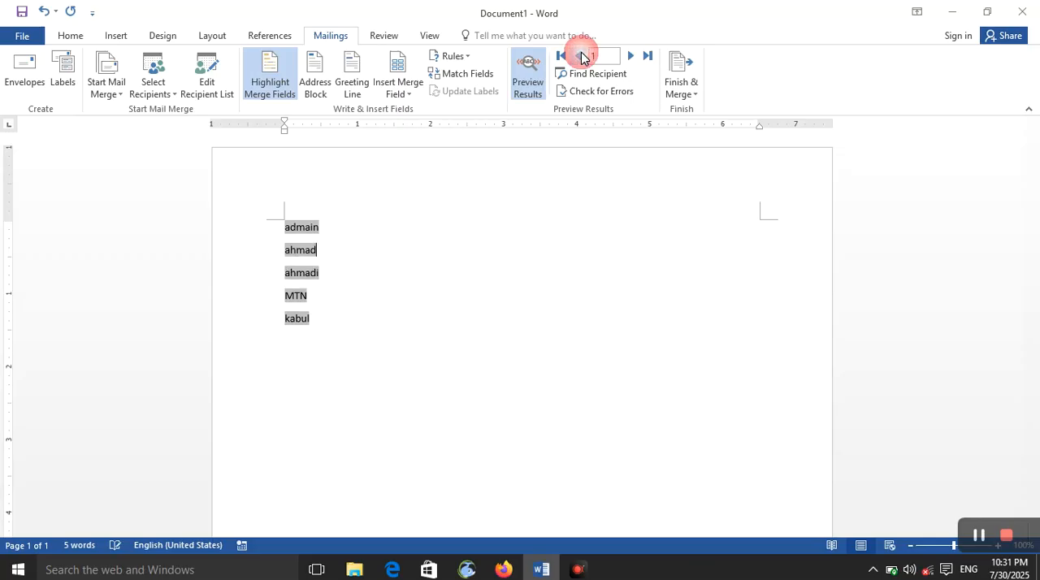
{"action": "left_click", "coordinate": [633, 59]}
{"action": "left_click", "coordinate": [579, 55]}
{"action": "left_click", "coordinate": [645, 57]}
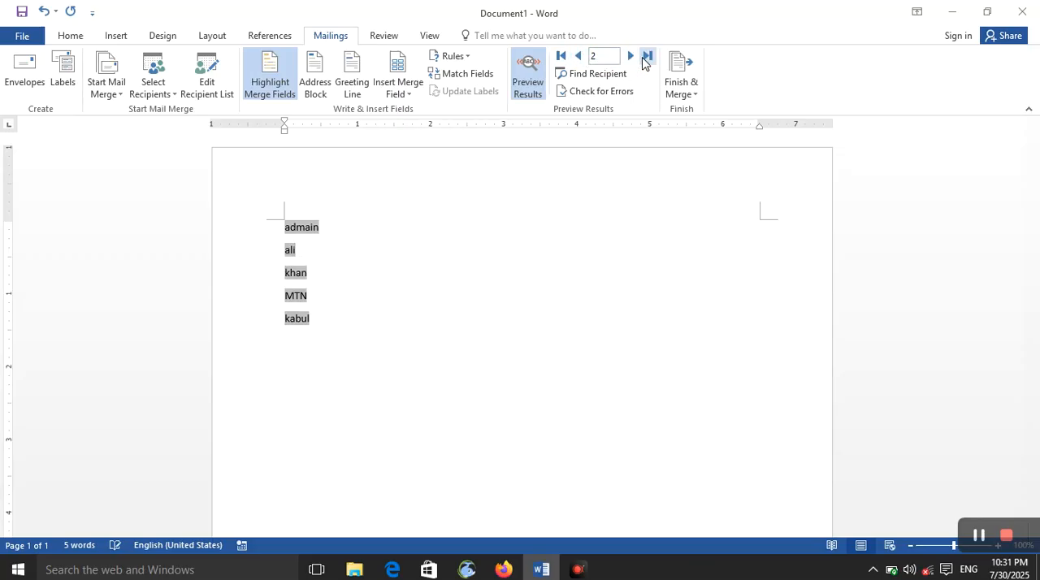
{"action": "left_click", "coordinate": [566, 57]}
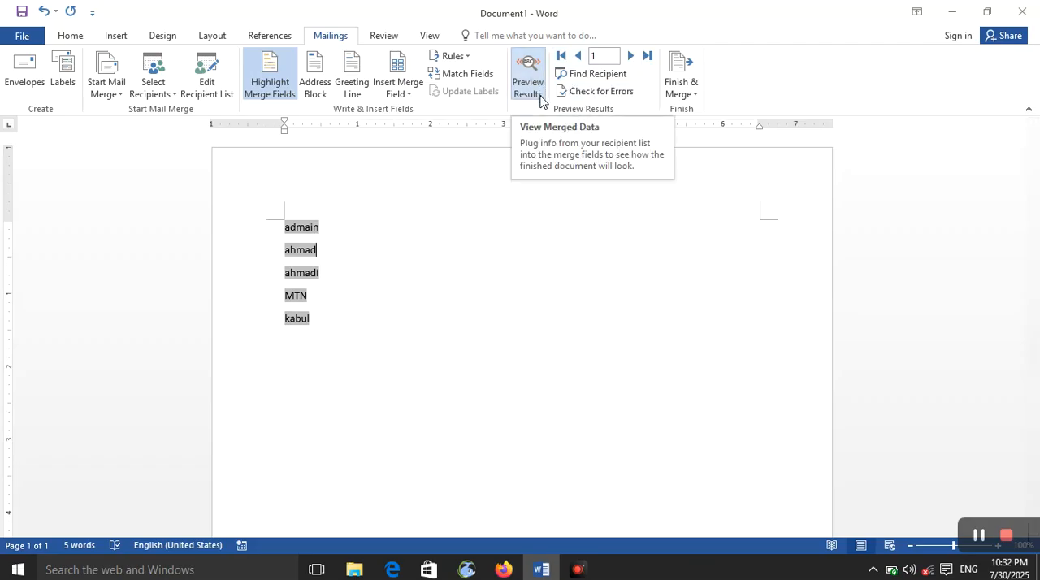
{"action": "left_click", "coordinate": [630, 55]}
{"action": "left_click", "coordinate": [577, 56]}
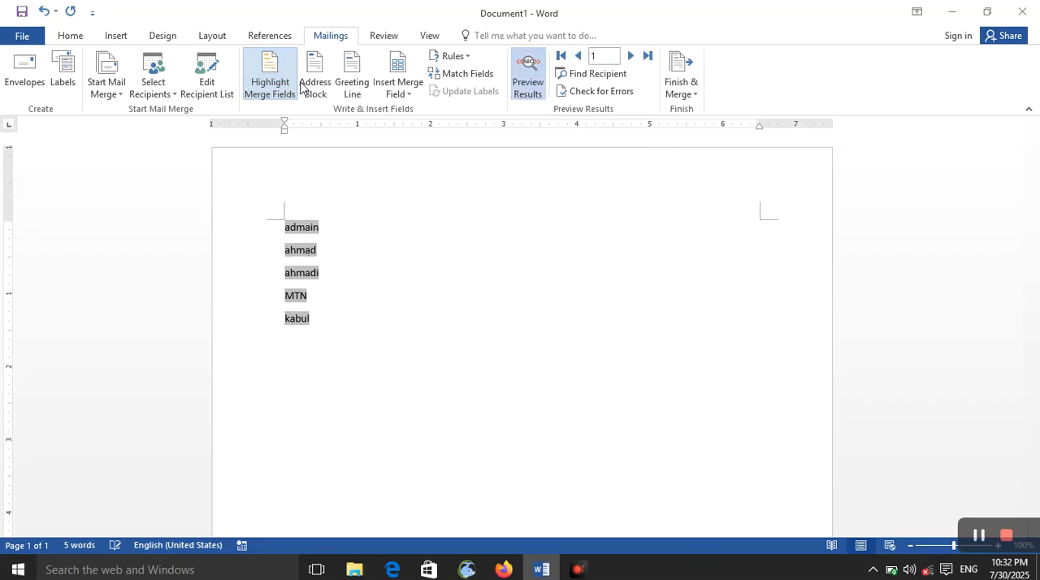
- Look at the address block options and preview the second recipient's address without inserting the block
{"action": "left_click", "coordinate": [326, 97]}
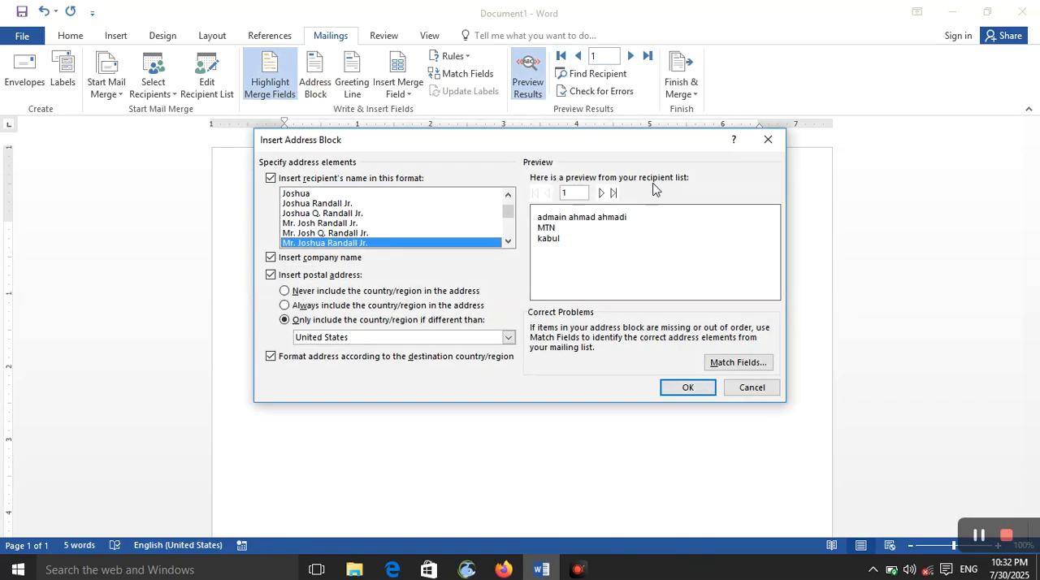
{"action": "left_click", "coordinate": [601, 194]}
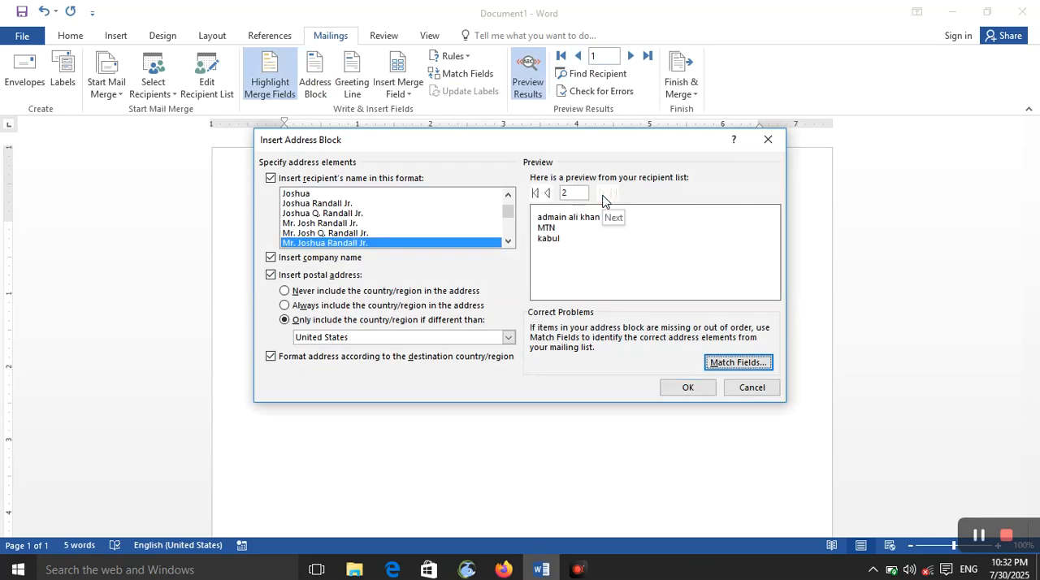
{"action": "left_click", "coordinate": [772, 142]}
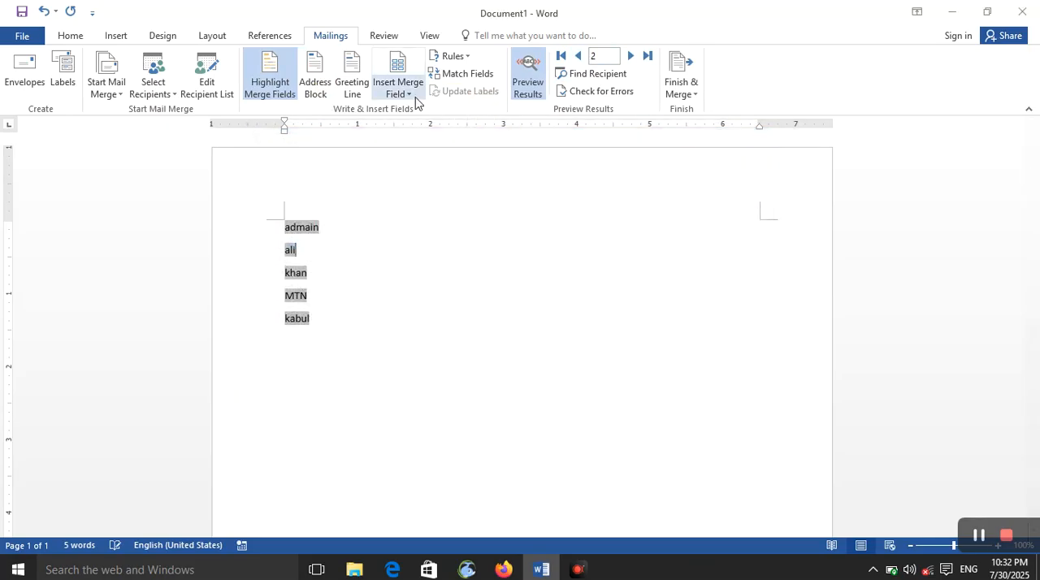
- Look at the greeting line options with the first recipient's preview and at the available merge fields, without inserting anything
{"action": "left_click", "coordinate": [352, 96]}
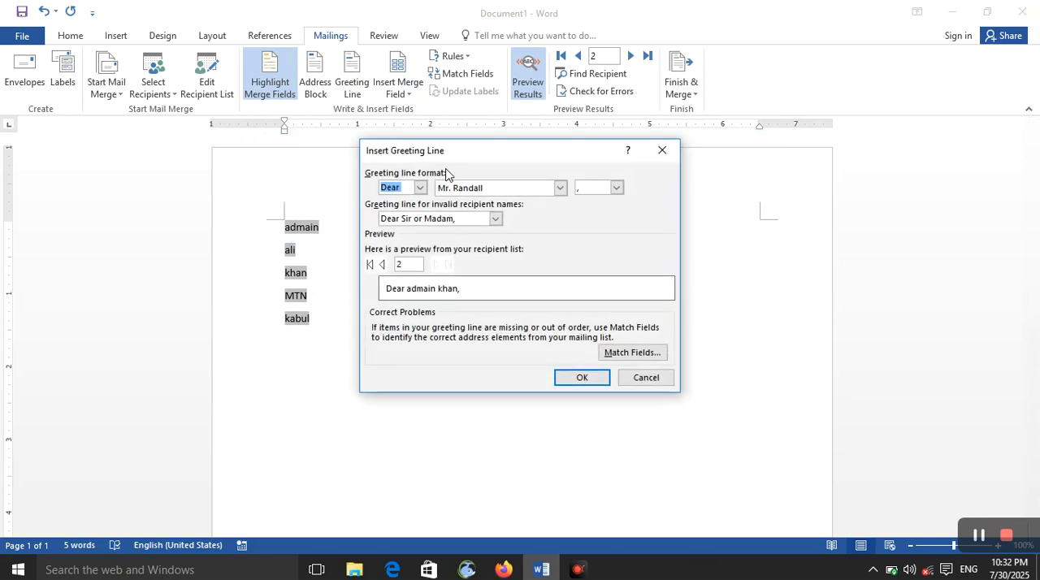
{"action": "left_click", "coordinate": [382, 264]}
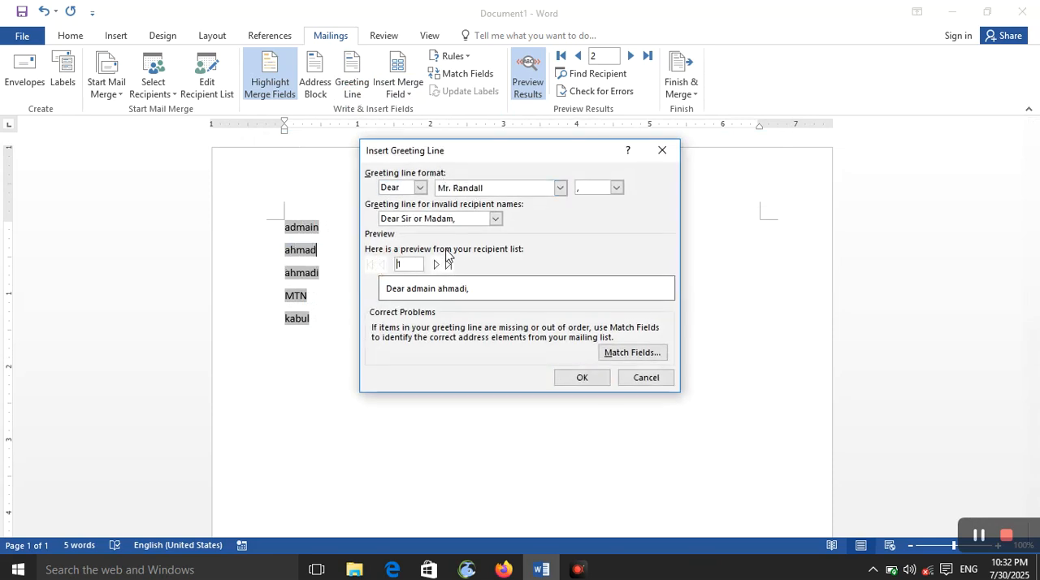
{"action": "left_click", "coordinate": [661, 151]}
{"action": "left_click", "coordinate": [416, 95]}
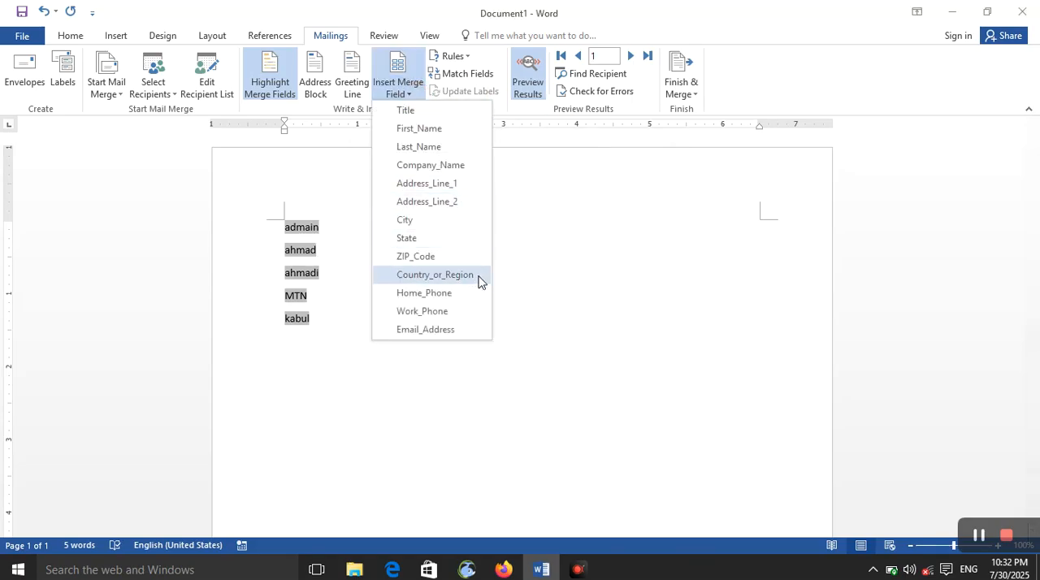
{"action": "left_click", "coordinate": [561, 255]}
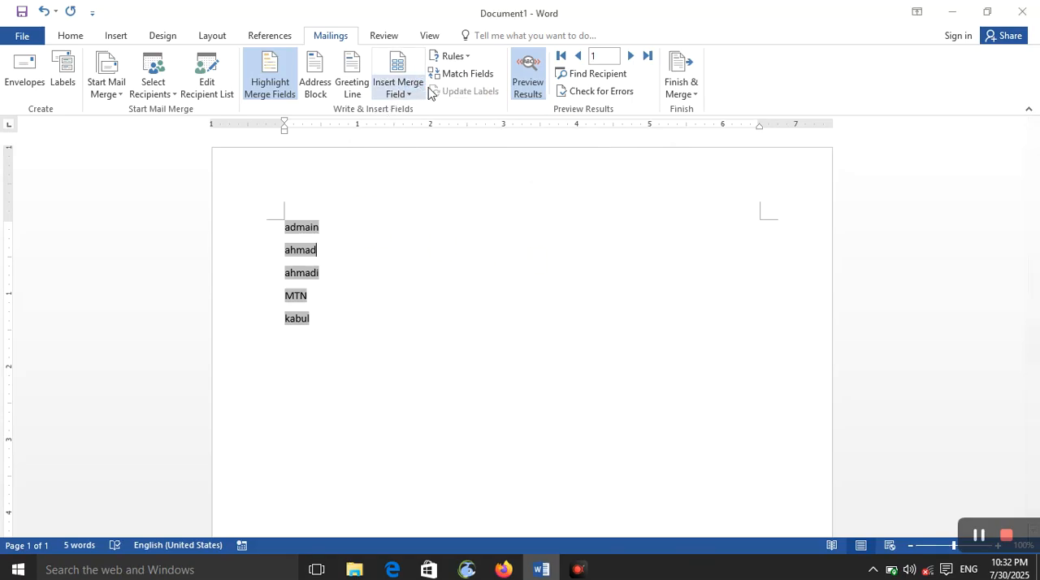
{"action": "left_click", "coordinate": [582, 78]}
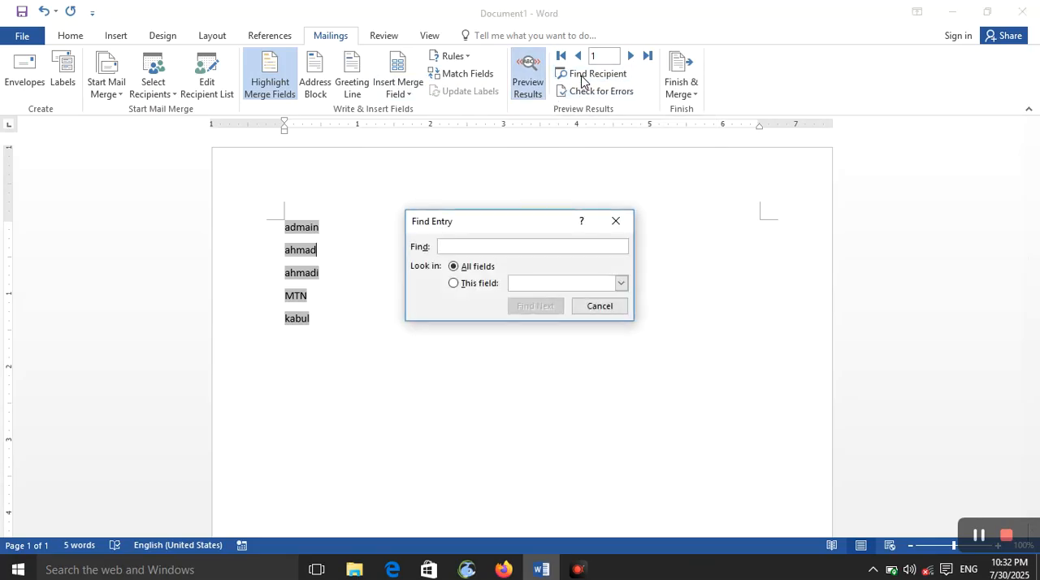
{"action": "left_click", "coordinate": [472, 247]}
{"action": "left_click", "coordinate": [486, 284]}
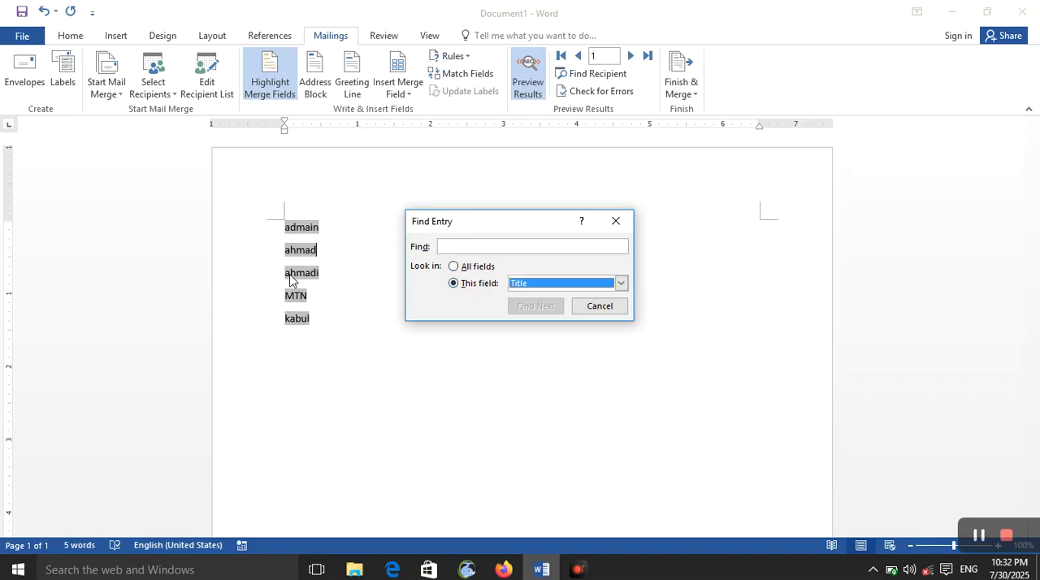
{"action": "left_click", "coordinate": [526, 81]}
{"action": "left_click", "coordinate": [615, 220]}
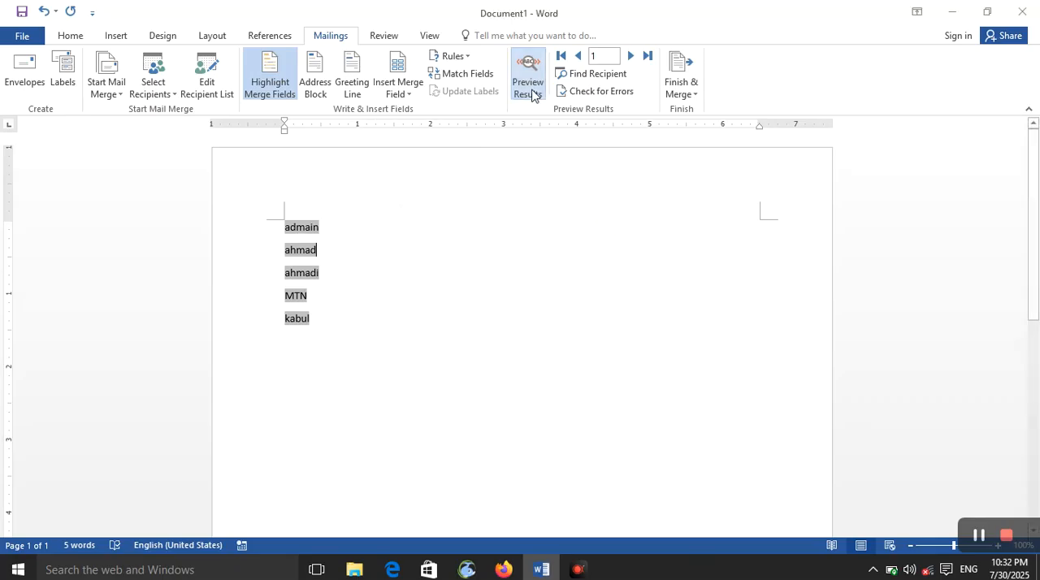
- Turn off the results preview and search only the Title field of the recipient list for a recipient's first name
{"action": "left_click", "coordinate": [528, 81]}
{"action": "left_click", "coordinate": [568, 73]}
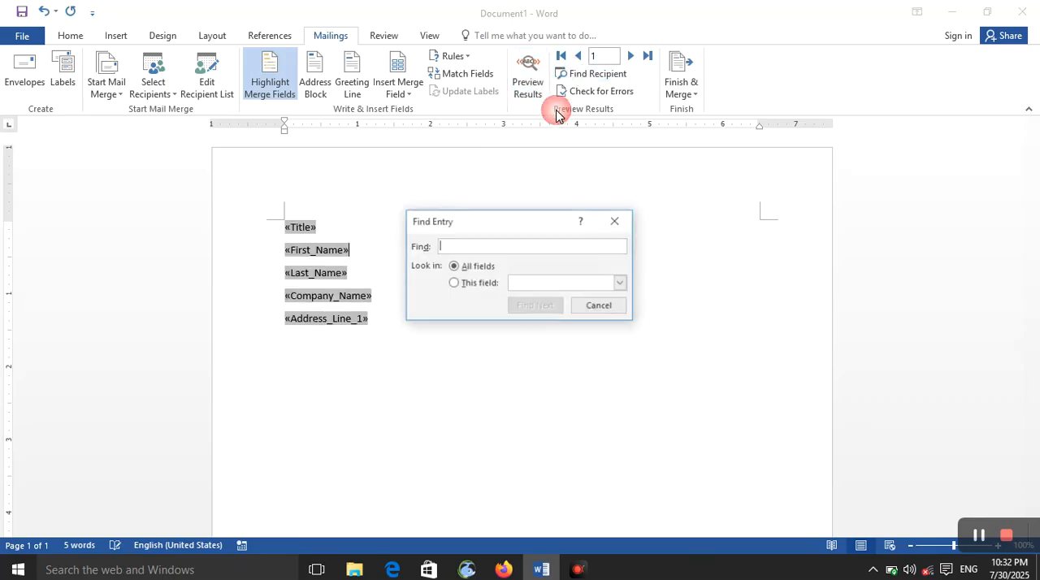
{"action": "left_click", "coordinate": [485, 282]}
{"action": "left_click", "coordinate": [488, 244]}
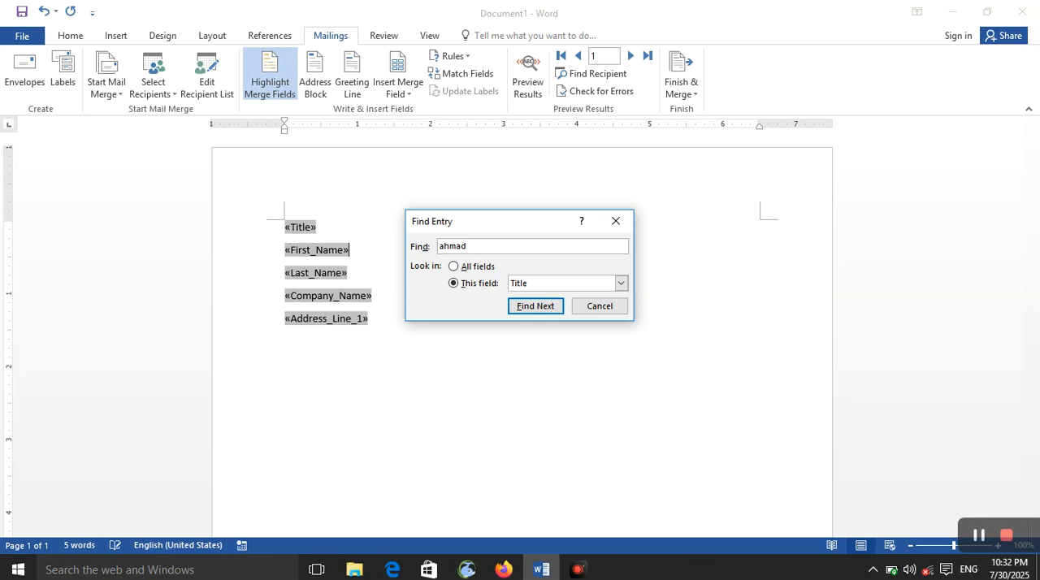
{"action": "key", "text": "Return"}
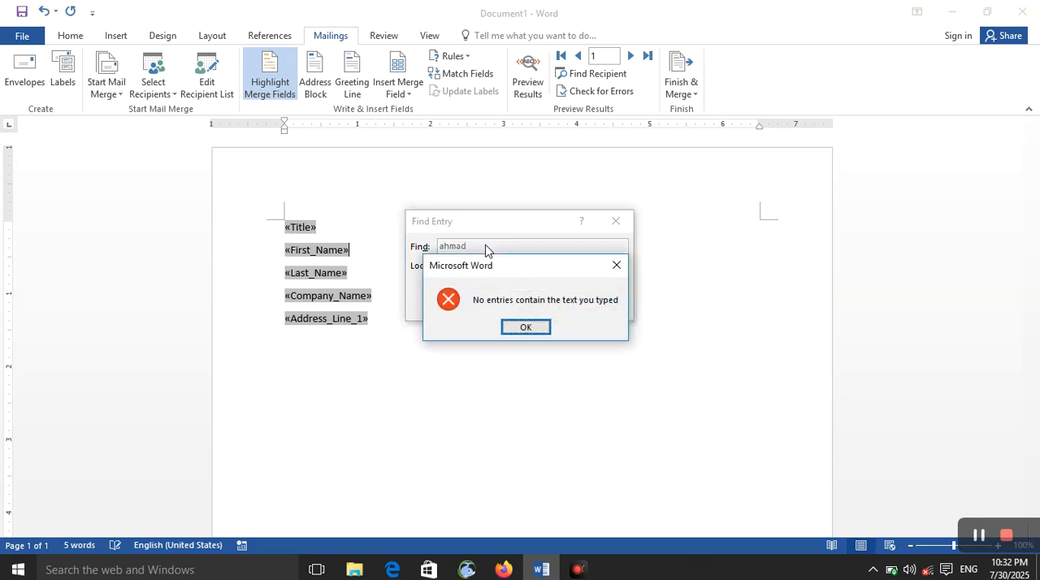
{"action": "left_click", "coordinate": [527, 328]}
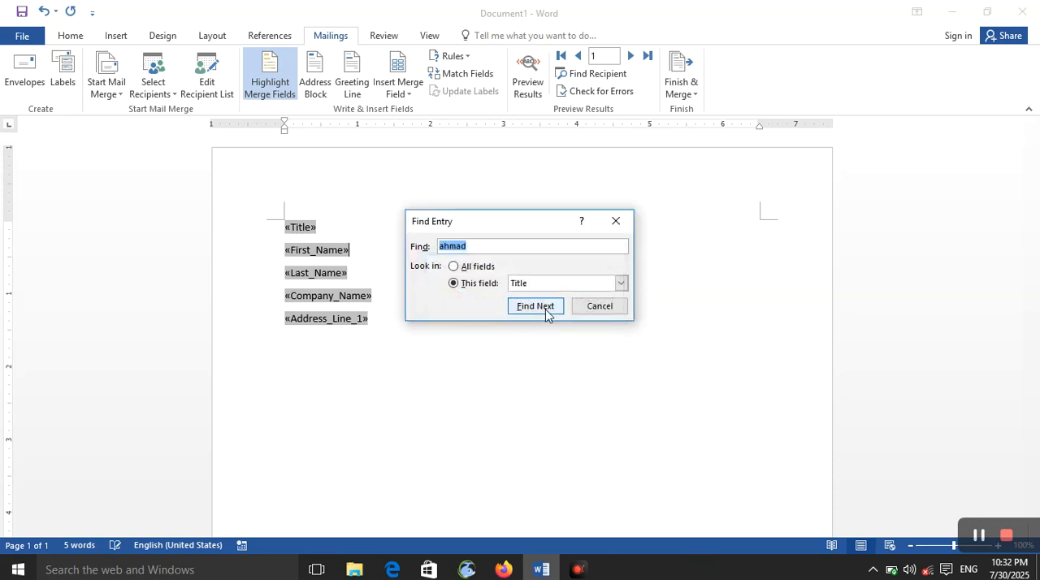
{"action": "left_click", "coordinate": [547, 313]}
{"action": "left_click", "coordinate": [527, 327]}
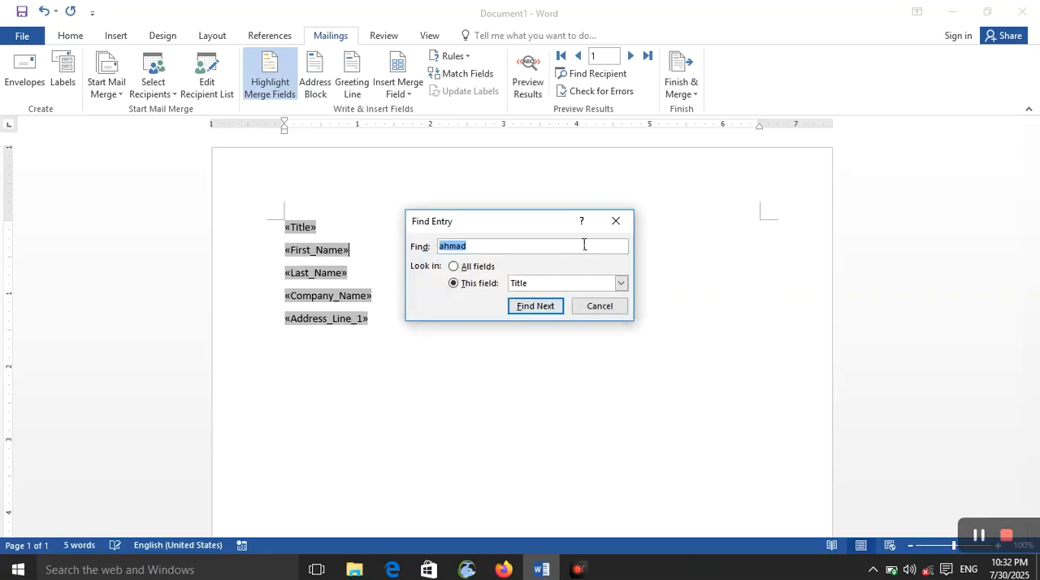
{"action": "left_click", "coordinate": [605, 308]}
- Turn on the results preview and search only the First Name field for the first recipient's first name
{"action": "left_click", "coordinate": [528, 77]}
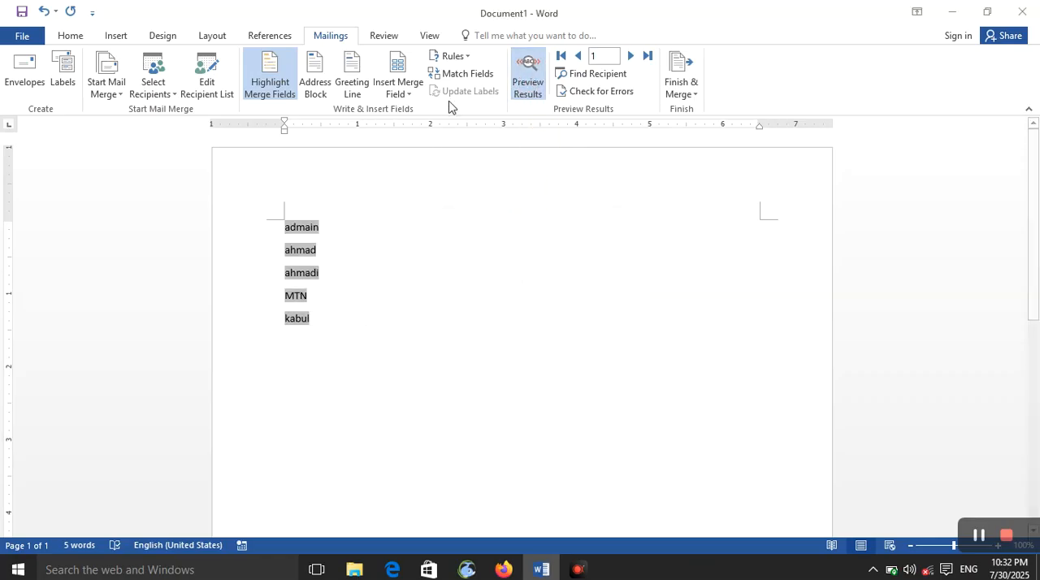
{"action": "left_click", "coordinate": [593, 73]}
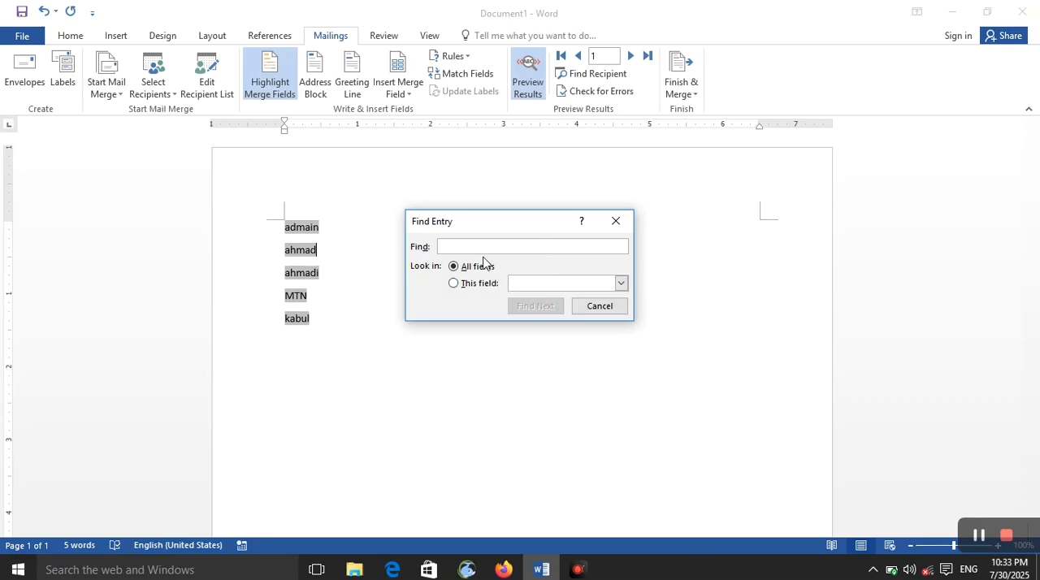
{"action": "left_click", "coordinate": [462, 284]}
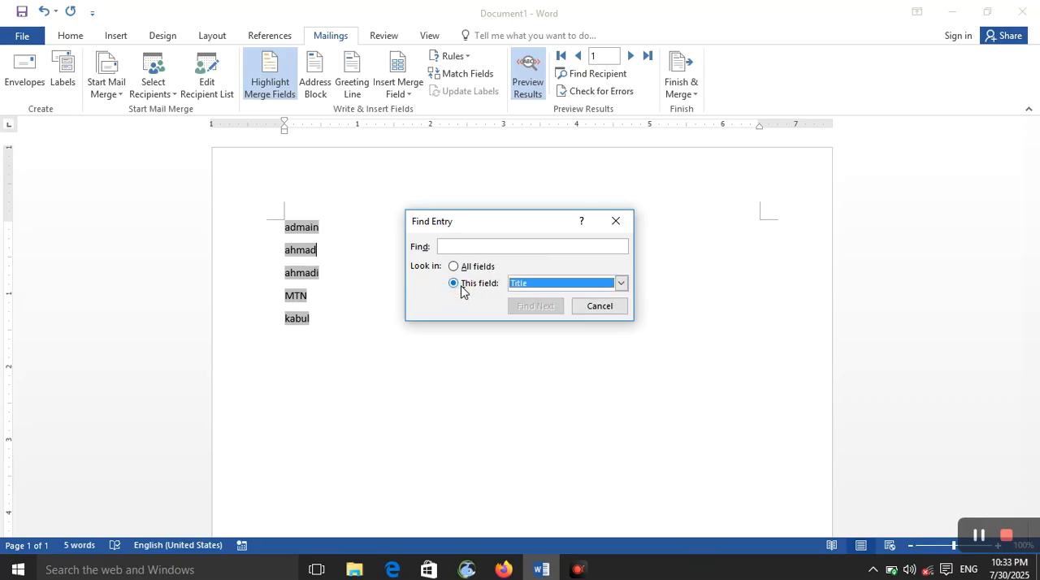
{"action": "left_click", "coordinate": [563, 283]}
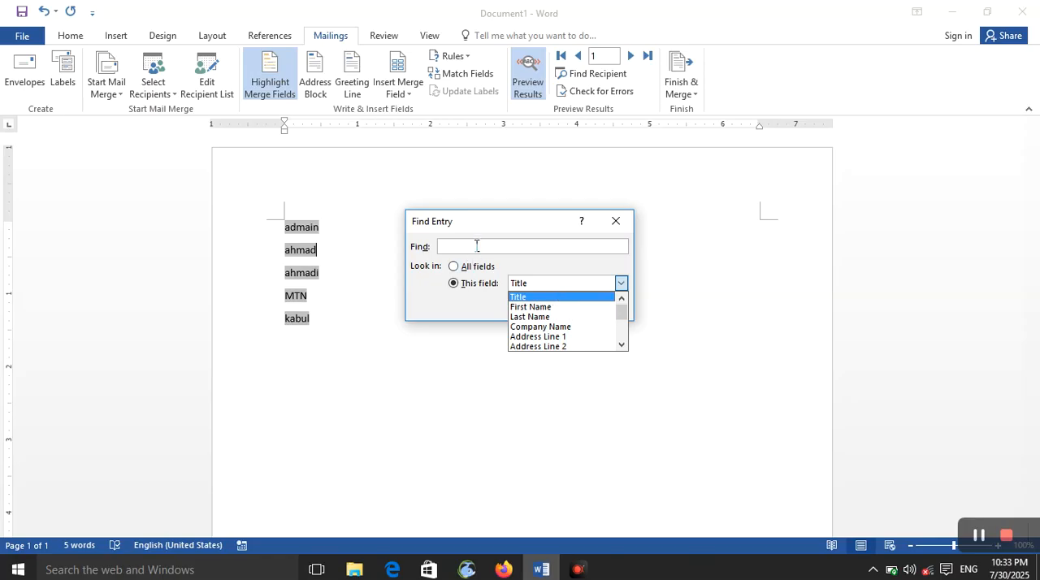
{"action": "left_click", "coordinate": [557, 309]}
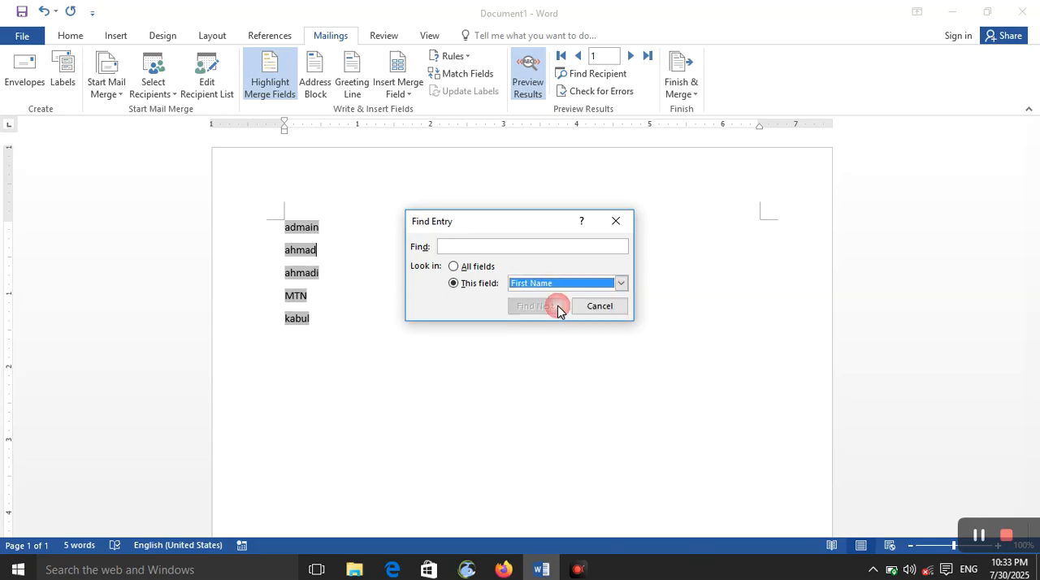
{"action": "left_click", "coordinate": [515, 247]}
{"action": "key", "text": "Return"}
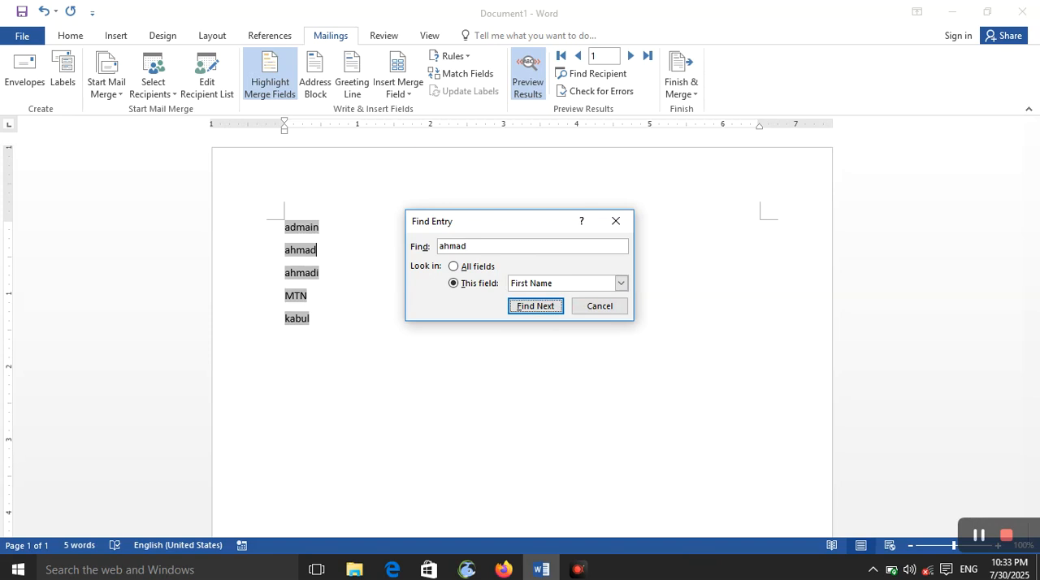
{"action": "key", "text": "Return"}
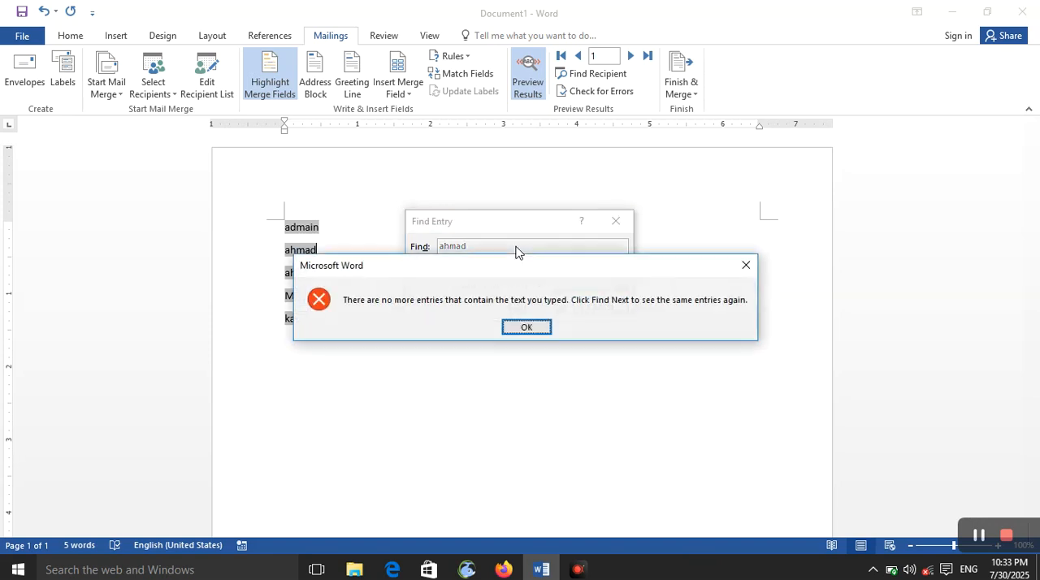
{"action": "left_click", "coordinate": [752, 264]}
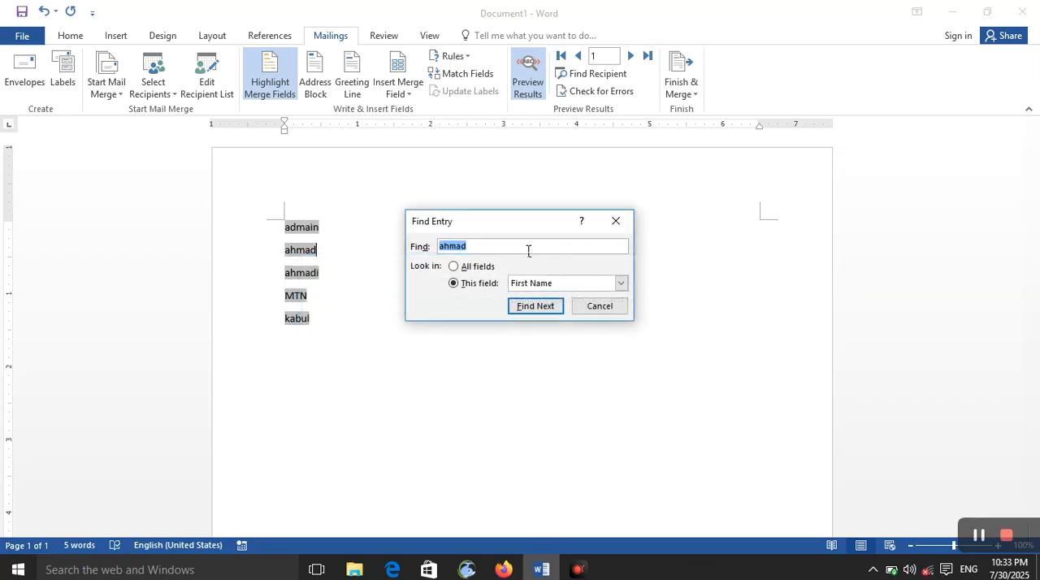
- Search the First Name field for the second recipient's first name and again for the first recipient's first name
{"action": "key", "text": "Return"}
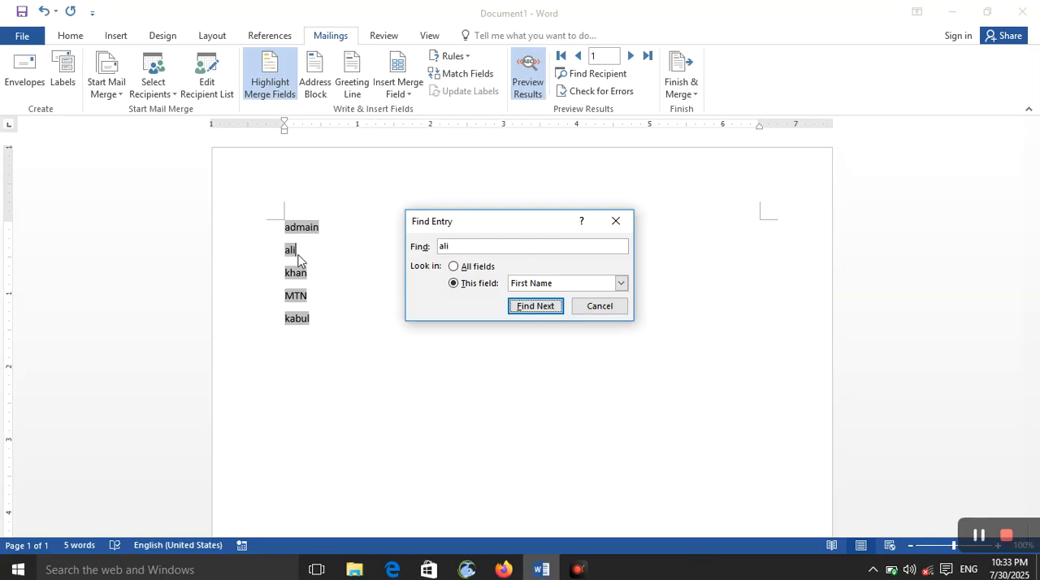
{"action": "left_click", "coordinate": [460, 243]}
{"action": "key", "text": "BackSpace"}
{"action": "key", "text": "BackSpace"}
{"action": "type", "text": "a"}
{"action": "key", "text": "Return"}
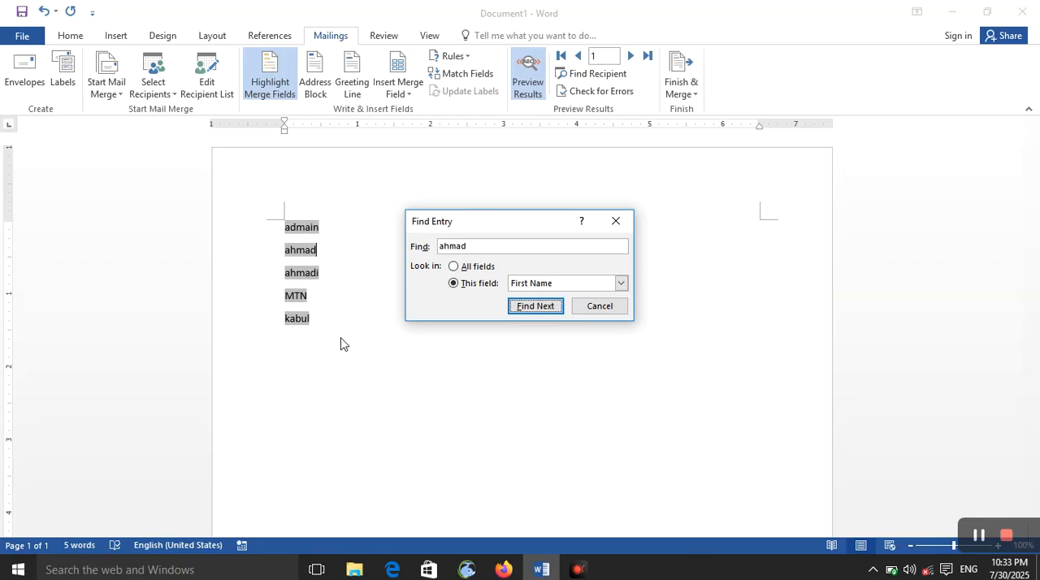
- Extend the recipient search to all fields and find the second recipient by last name
{"action": "left_click", "coordinate": [455, 267]}
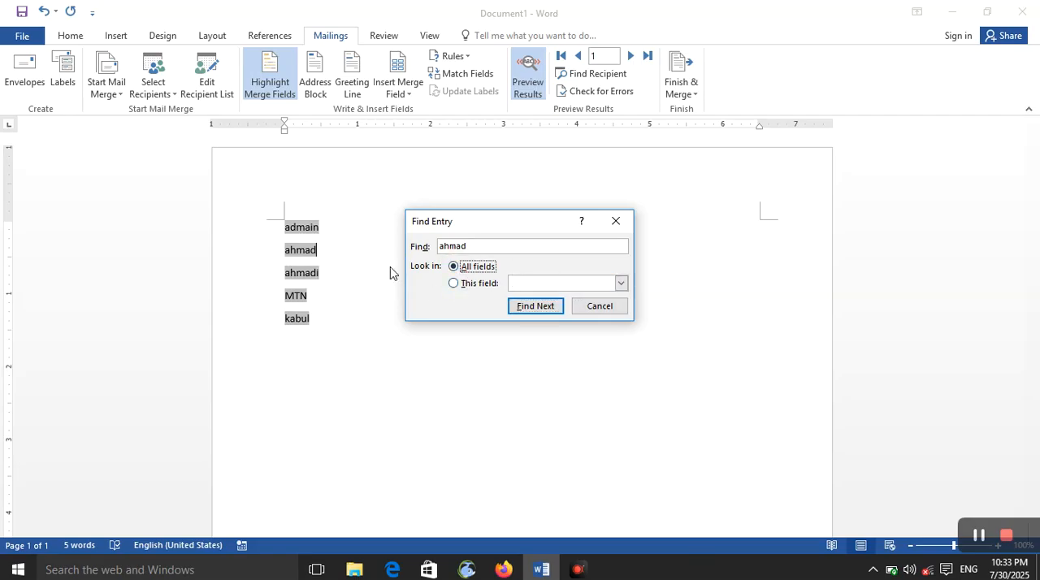
{"action": "left_click_drag", "start_coordinate": [529, 246], "coordinate": [401, 247]}
{"action": "key", "text": "BackSpace"}
{"action": "left_click", "coordinate": [588, 285]}
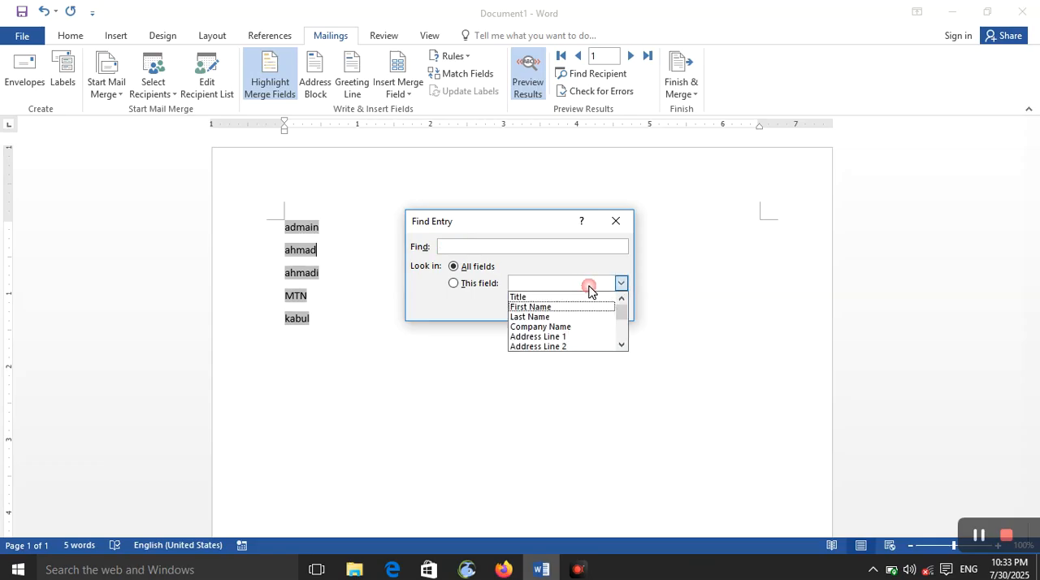
{"action": "left_click", "coordinate": [532, 249]}
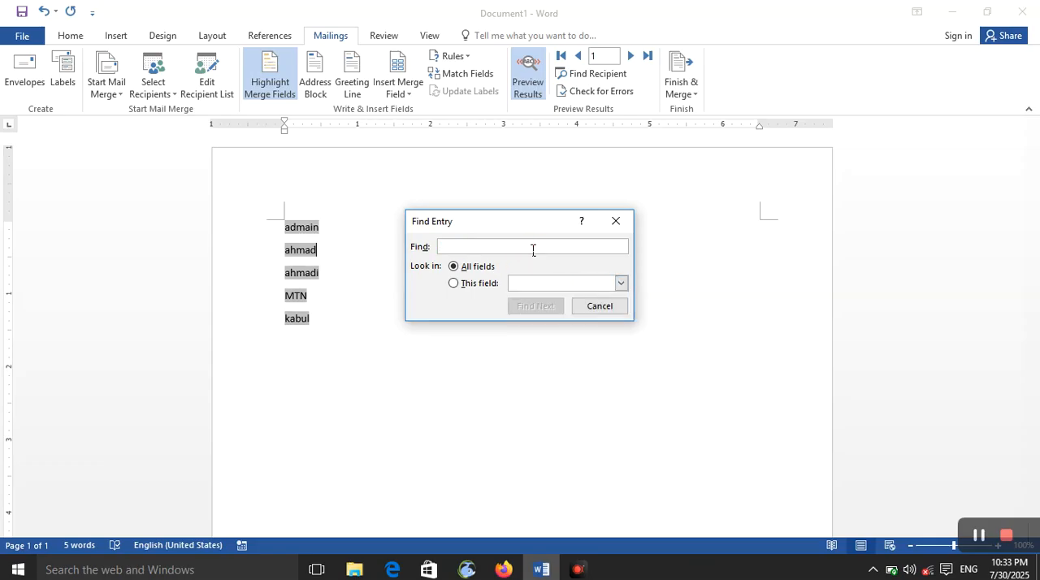
{"action": "type", "text": "k"}
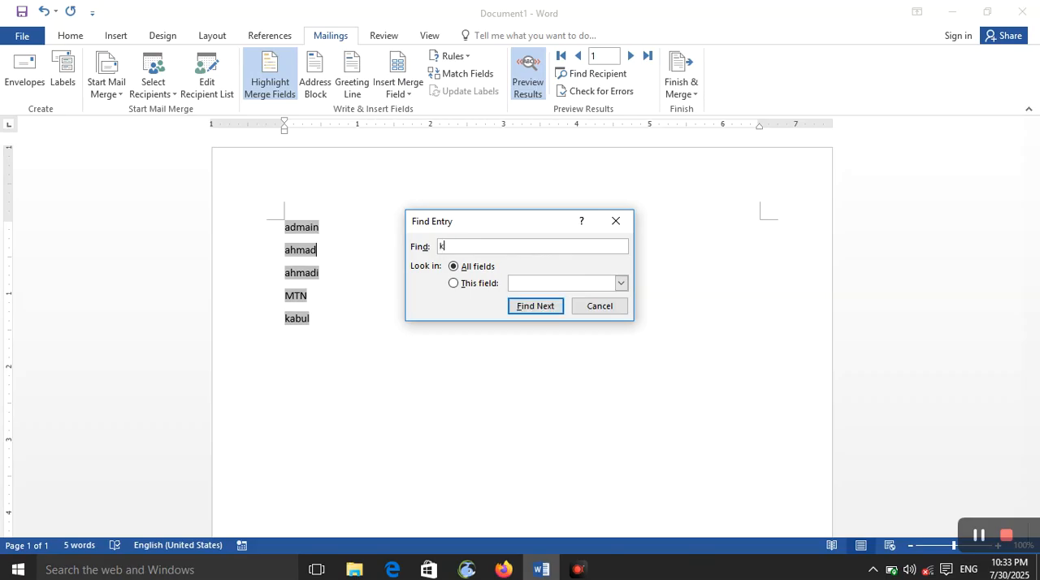
{"action": "key", "text": "BackSpace"}
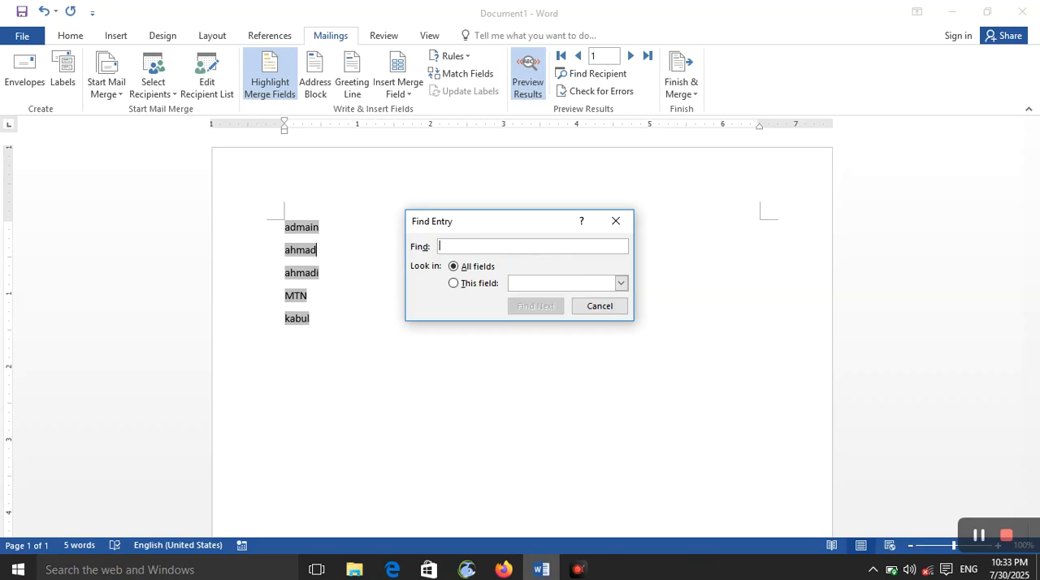
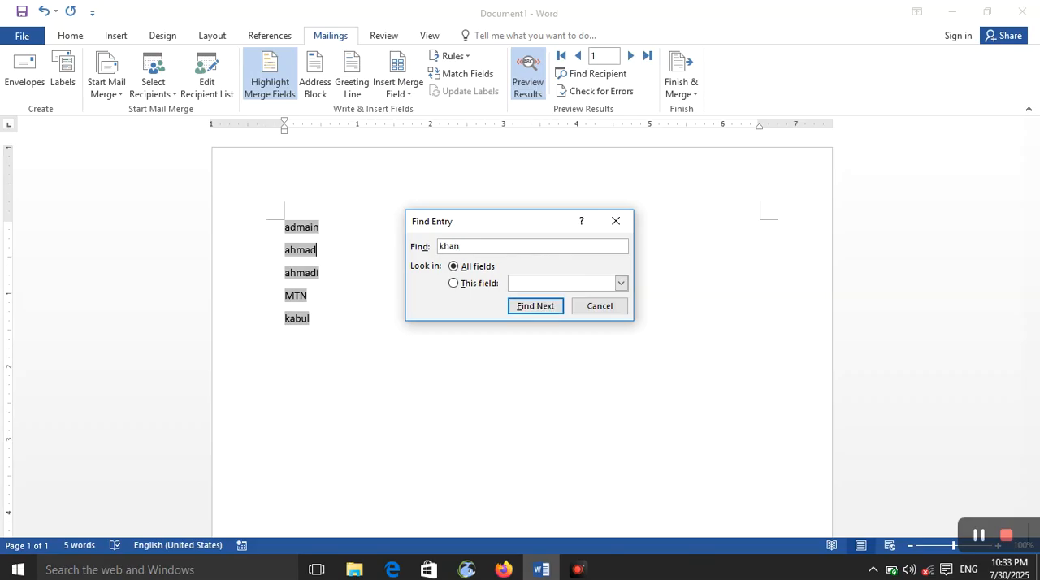
{"action": "key", "text": "Return"}
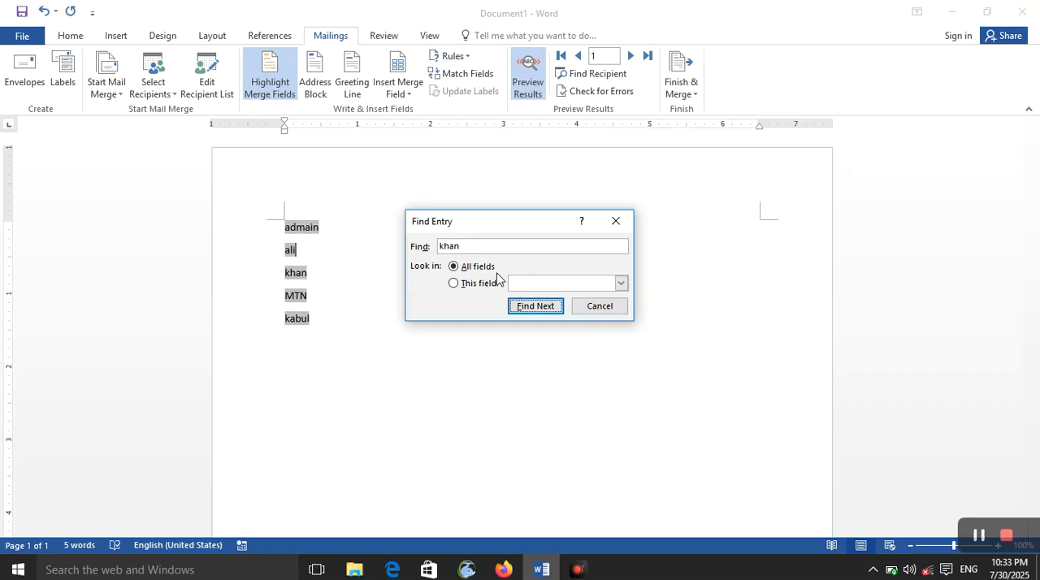
- Find the first recipient by last name in all fields and end the recipient search
{"action": "left_click_drag", "start_coordinate": [463, 247], "coordinate": [409, 248]}
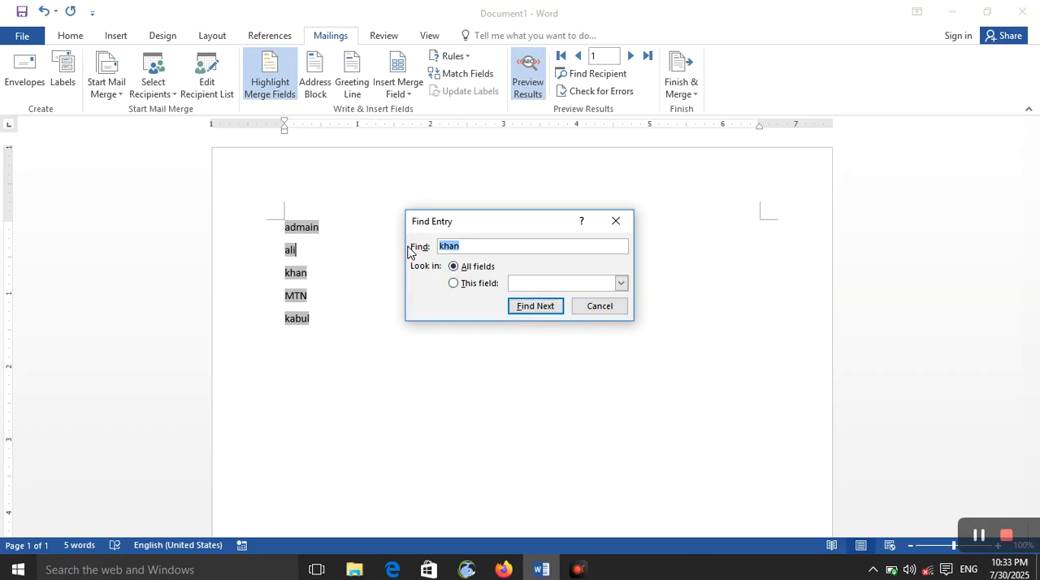
{"action": "key", "text": "Return"}
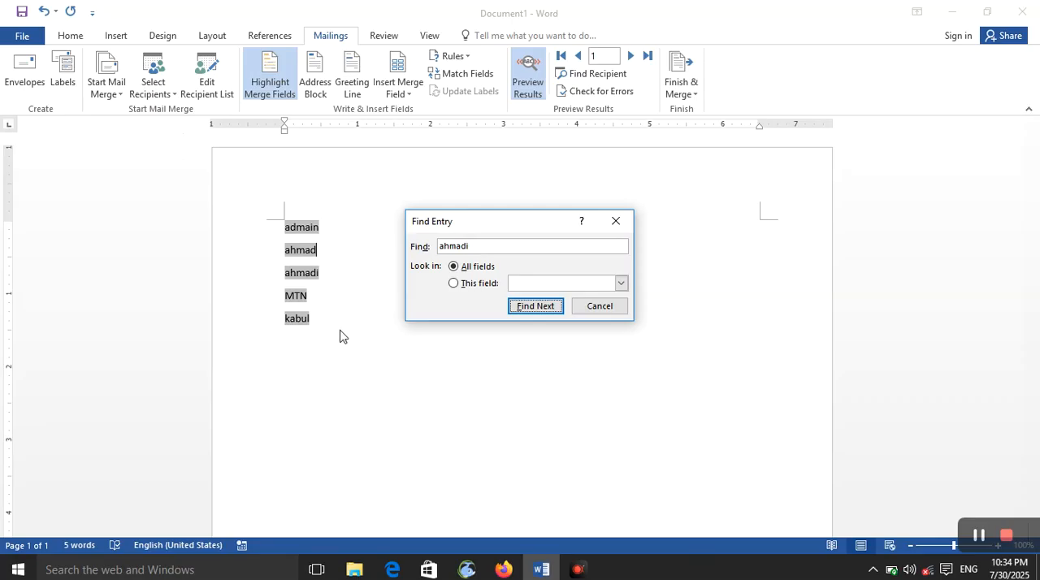
{"action": "left_click", "coordinate": [583, 308]}
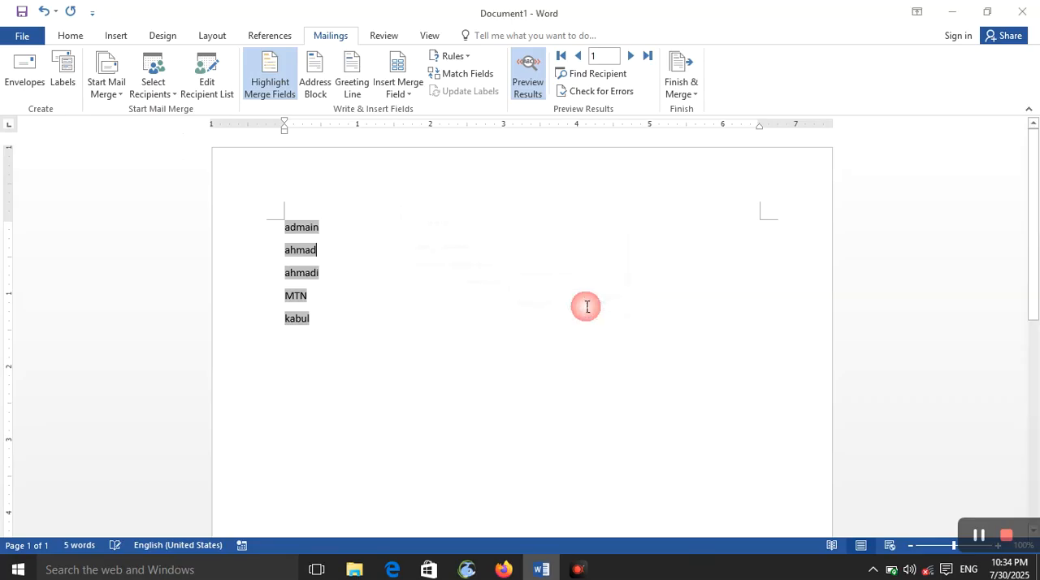
- Check the mail merge for errors by simulating the merge with errors reported in a new document
{"action": "left_click", "coordinate": [610, 102]}
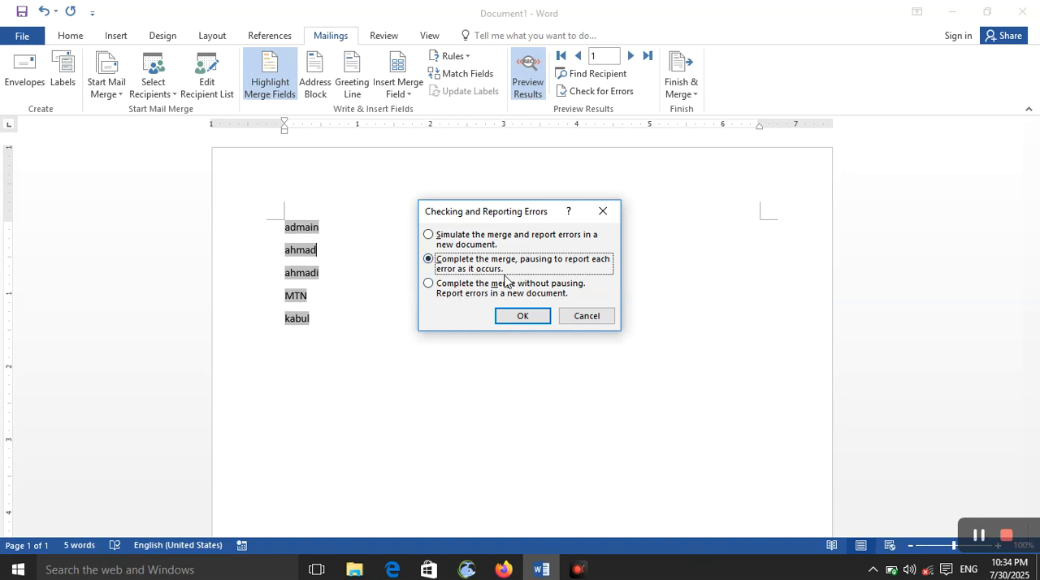
{"action": "left_click", "coordinate": [490, 247]}
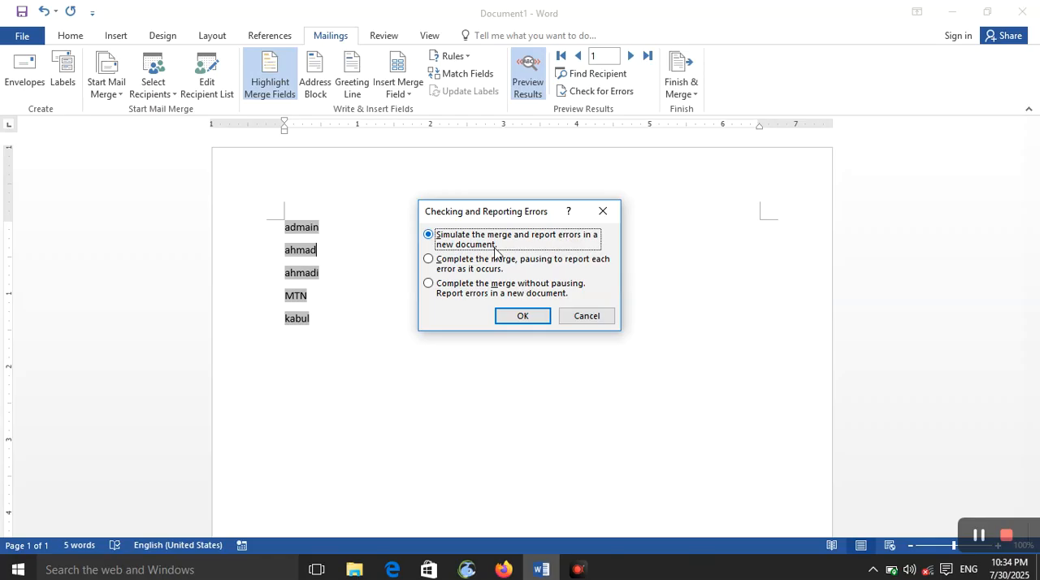
{"action": "left_click", "coordinate": [510, 317]}
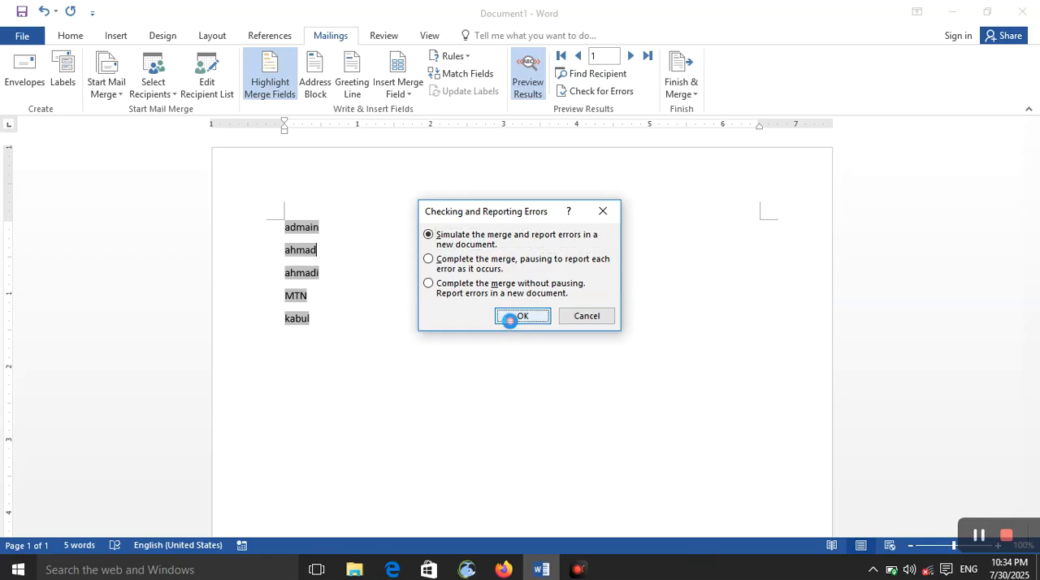
{"action": "left_click", "coordinate": [528, 329]}
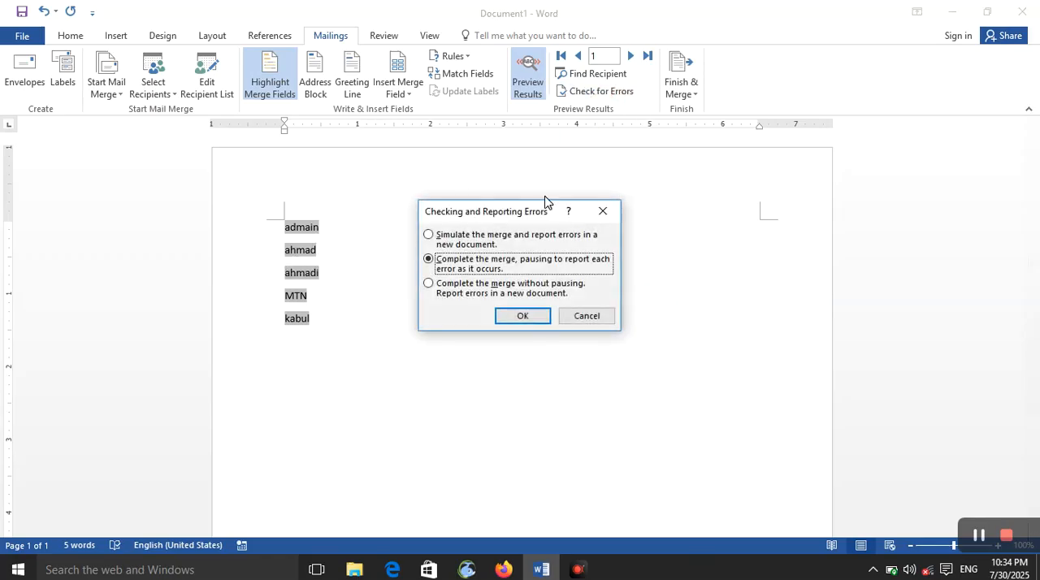
- Complete the merge without pausing, with errors reported in a new document, and look through the merged letters before closing them unsaved
{"action": "left_click", "coordinate": [502, 295]}
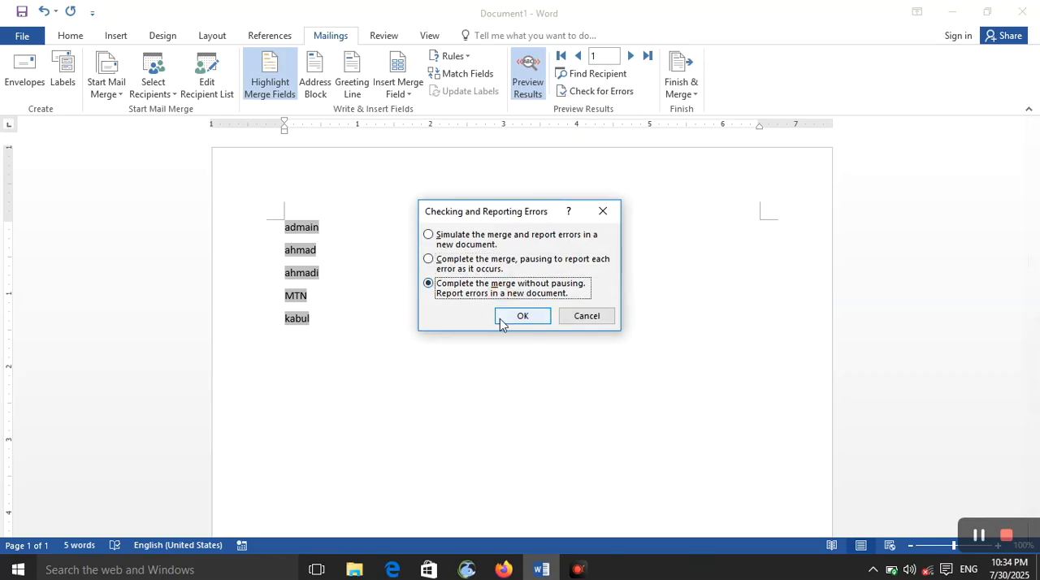
{"action": "left_click", "coordinate": [510, 322]}
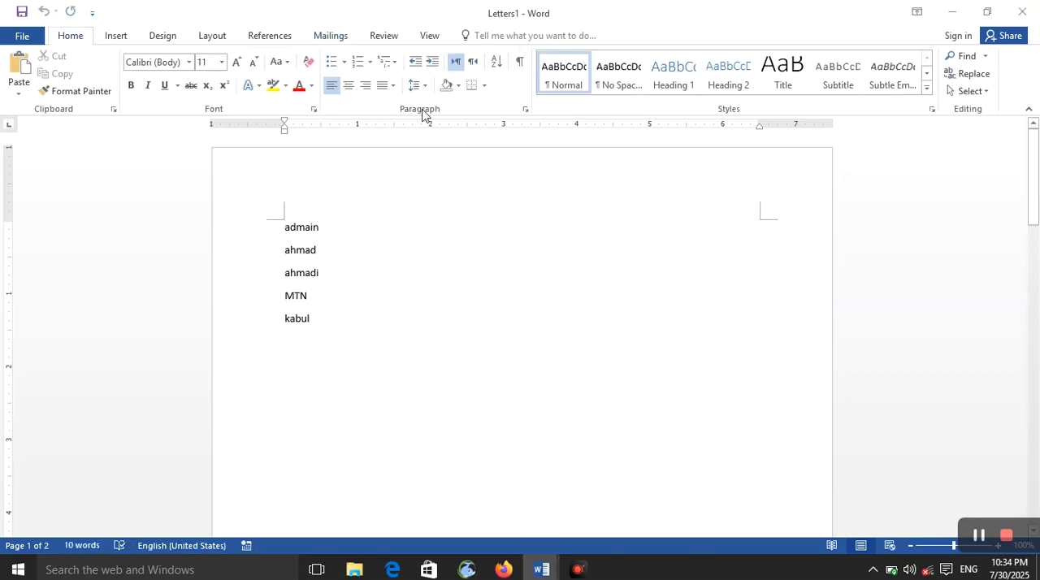
{"action": "scroll", "coordinate": [320, 310], "scroll_direction": "down", "scroll_amount": 5}
{"action": "scroll", "coordinate": [320, 311], "scroll_direction": "down", "scroll_amount": 8}
{"action": "scroll", "coordinate": [320, 312], "scroll_direction": "down", "scroll_amount": 20}
{"action": "scroll", "coordinate": [320, 312], "scroll_direction": "up", "scroll_amount": 17}
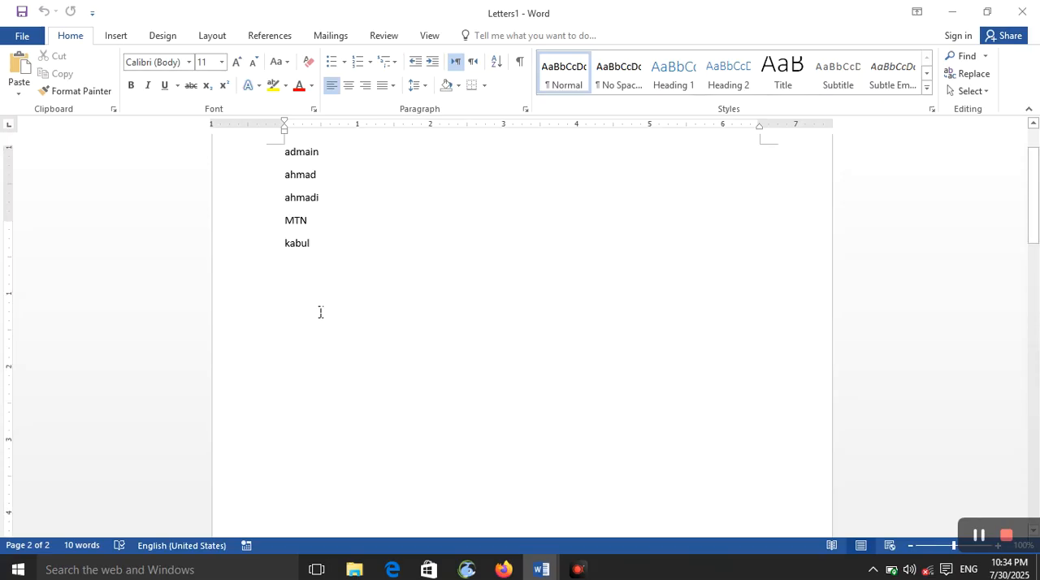
{"action": "scroll", "coordinate": [320, 311], "scroll_direction": "up", "scroll_amount": 2}
{"action": "scroll", "coordinate": [333, 240], "scroll_direction": "down", "scroll_amount": 8}
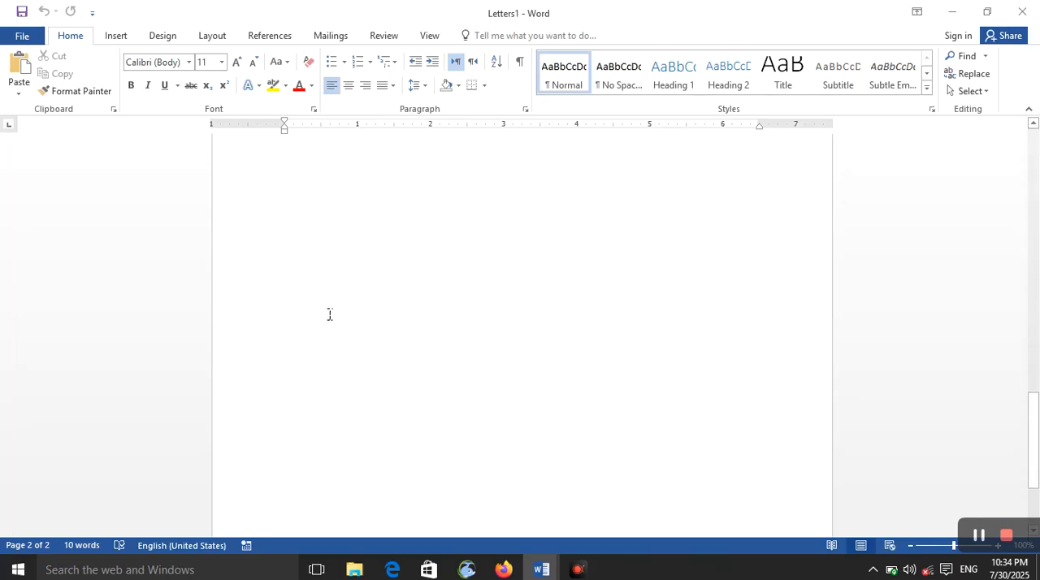
{"action": "scroll", "coordinate": [331, 322], "scroll_direction": "up", "scroll_amount": 9}
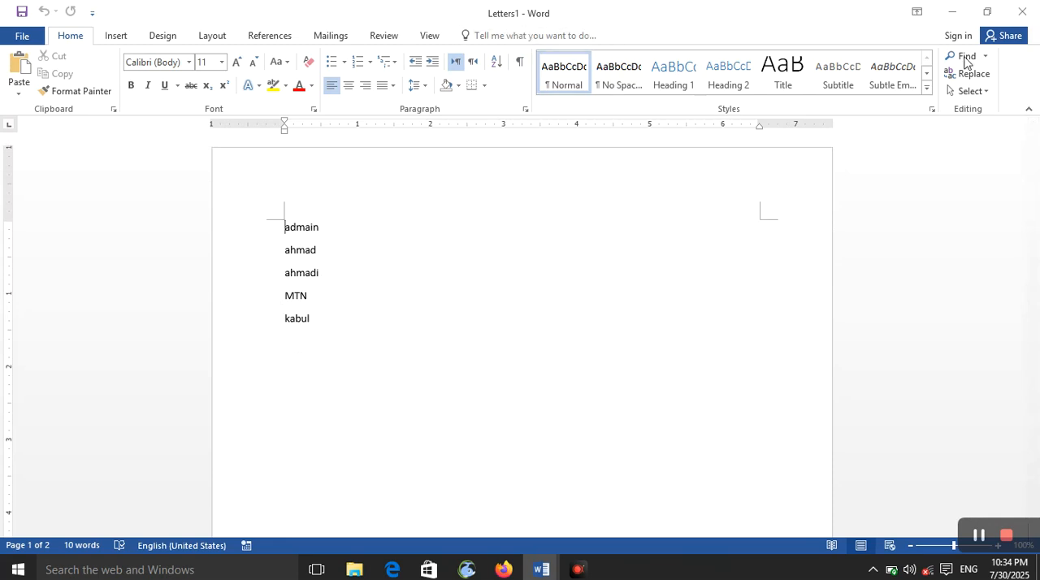
{"action": "left_click", "coordinate": [1017, 14]}
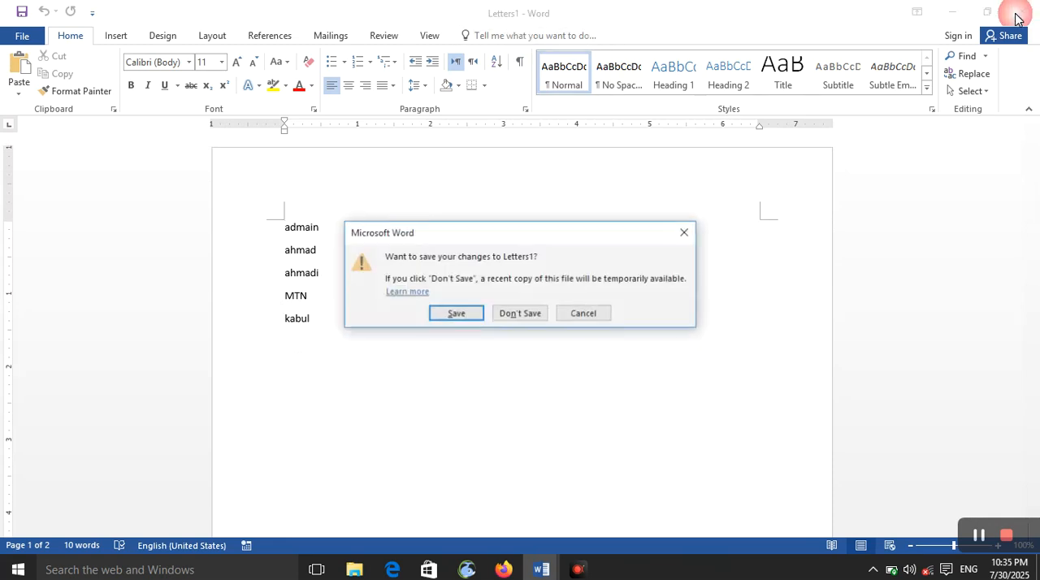
{"action": "left_click", "coordinate": [539, 314]}
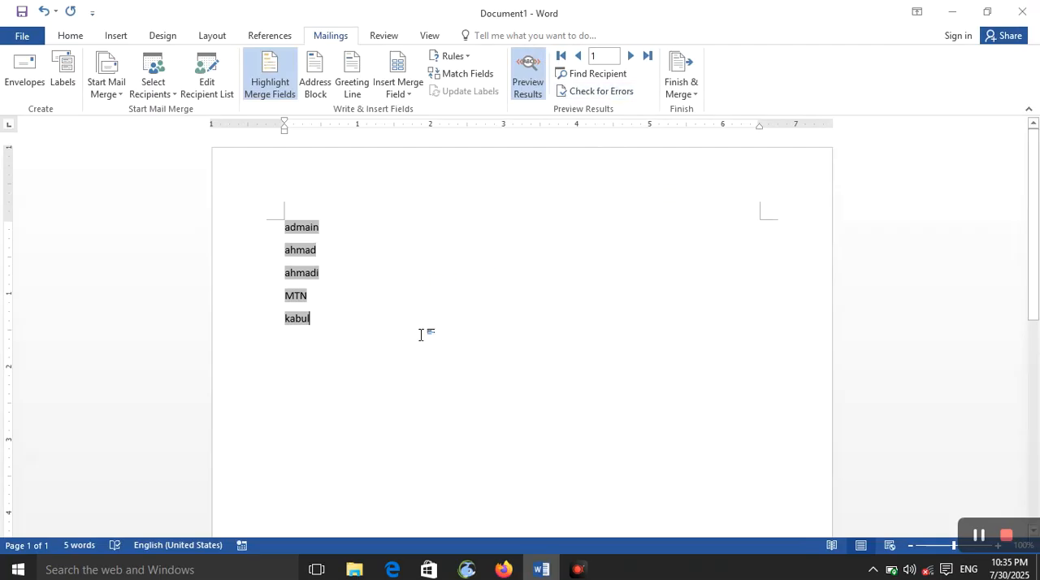
- Turn the highlighting of the merge fields off and back on
{"action": "left_click", "coordinate": [309, 319]}
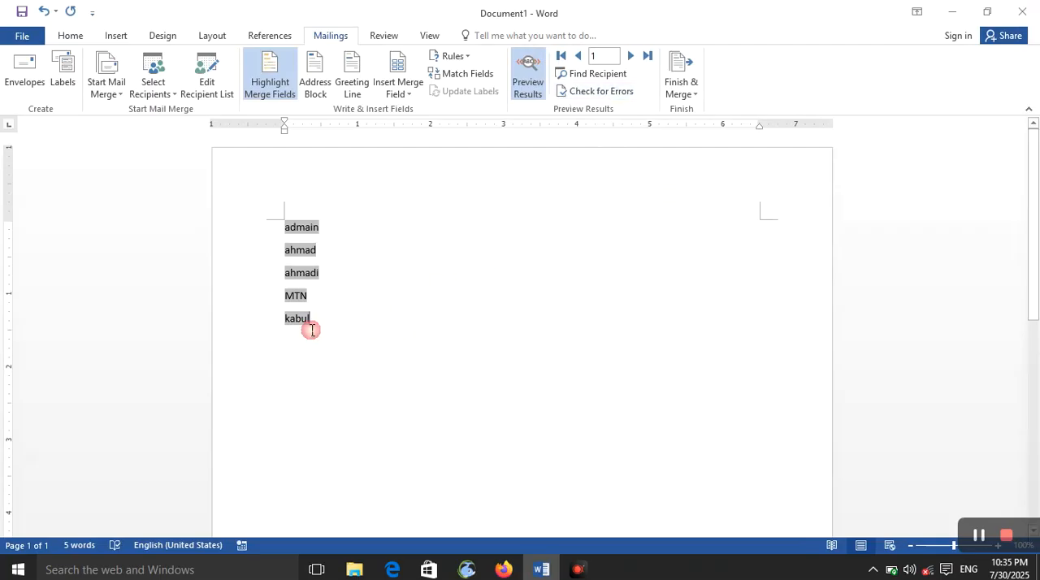
{"action": "left_click", "coordinate": [273, 73]}
{"action": "left_click", "coordinate": [276, 75]}
{"action": "scroll", "coordinate": [525, 418], "scroll_direction": "down", "scroll_amount": 6}
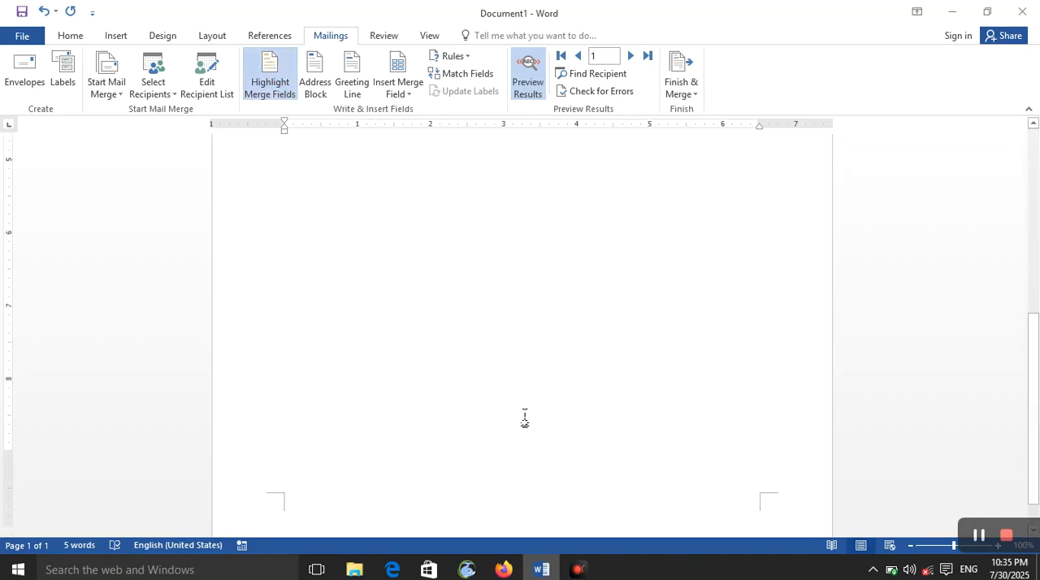
{"action": "scroll", "coordinate": [515, 403], "scroll_direction": "up", "scroll_amount": 6}
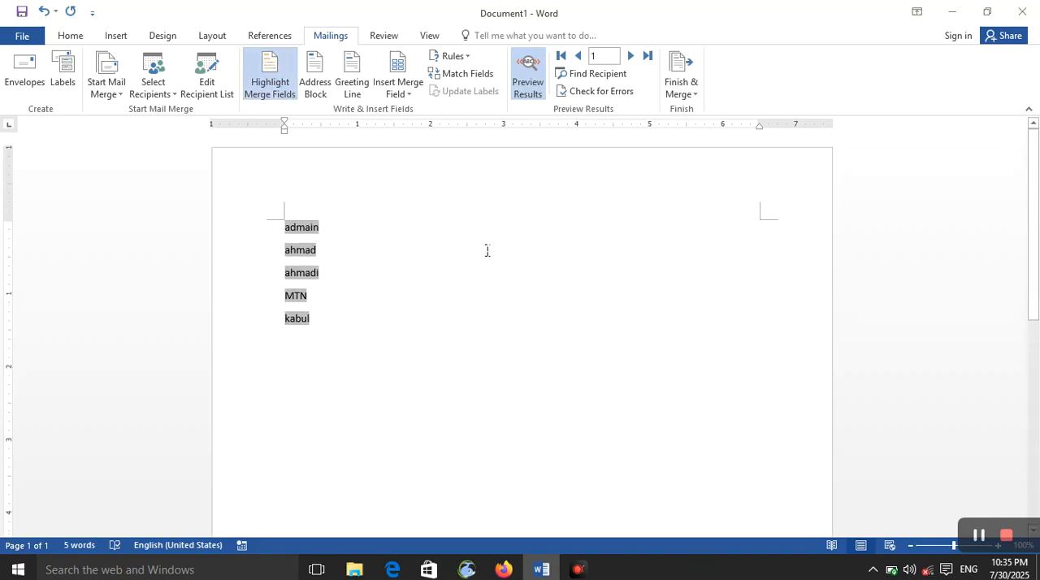
{"action": "left_click", "coordinate": [688, 96]}
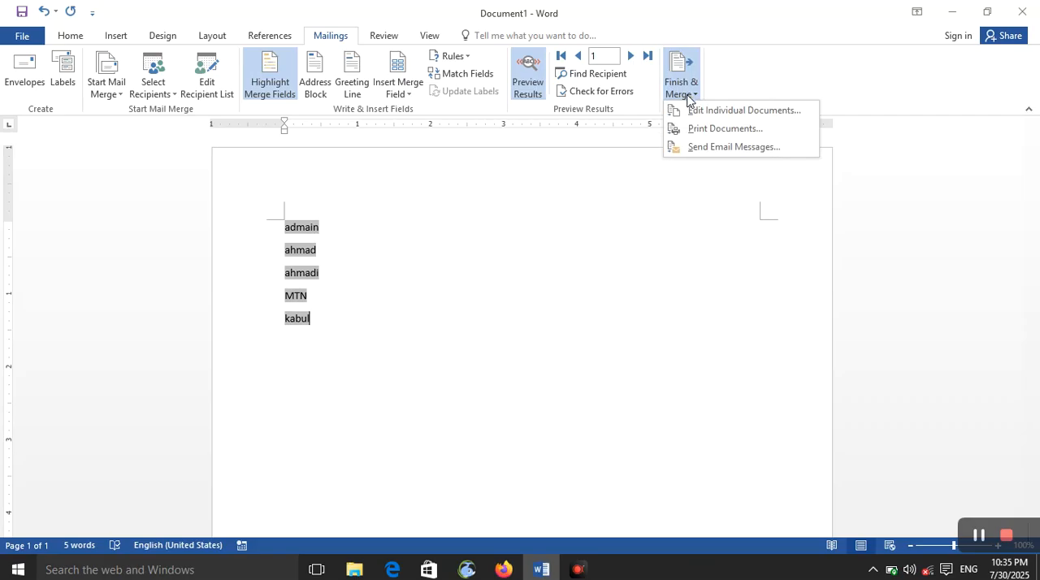
{"action": "left_click", "coordinate": [686, 111]}
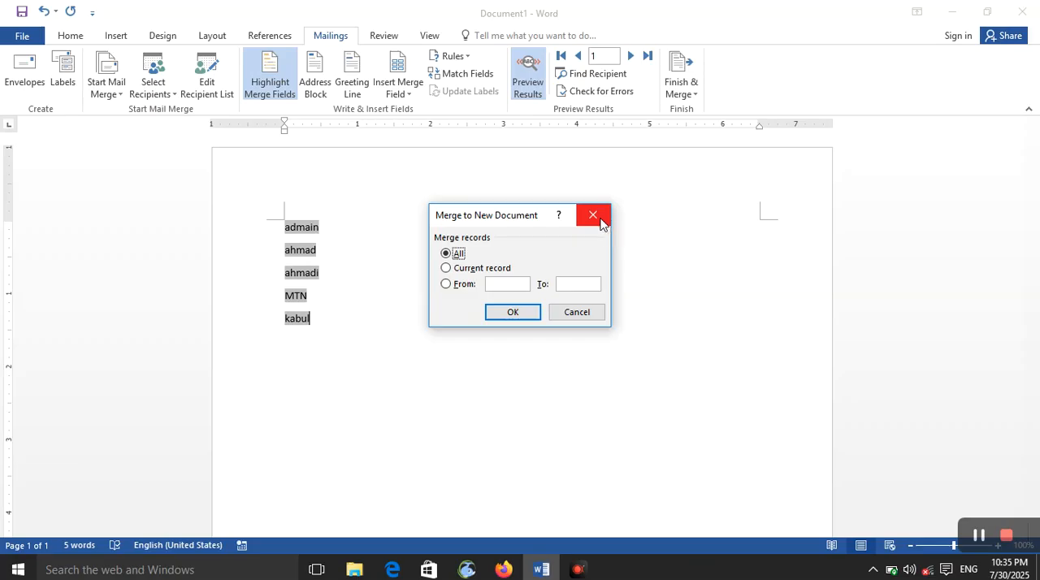
{"action": "left_click", "coordinate": [593, 215]}
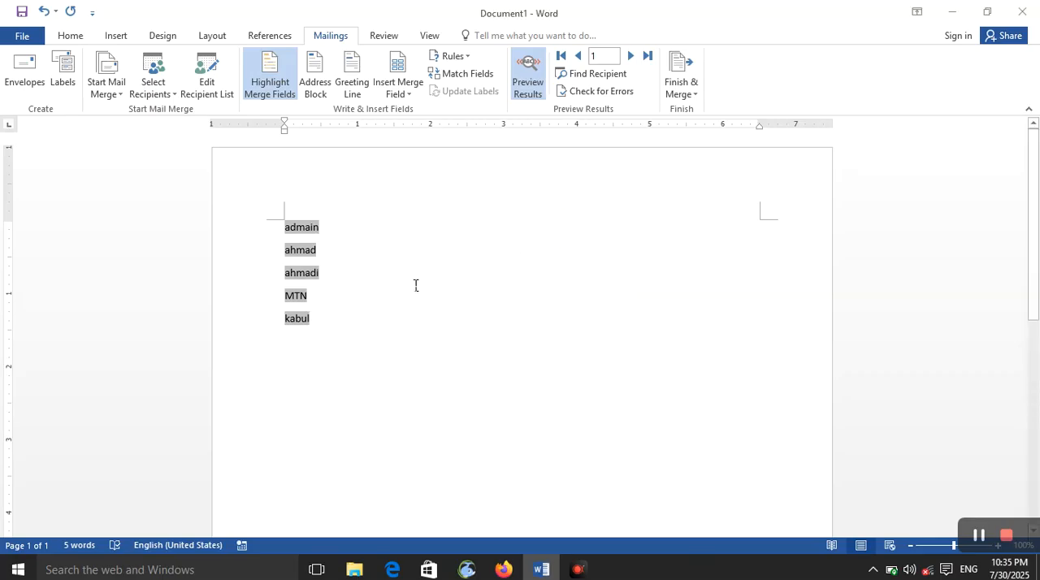
- Finish the merge by merging all records into a new document of individually editable letters
{"action": "left_click", "coordinate": [687, 95]}
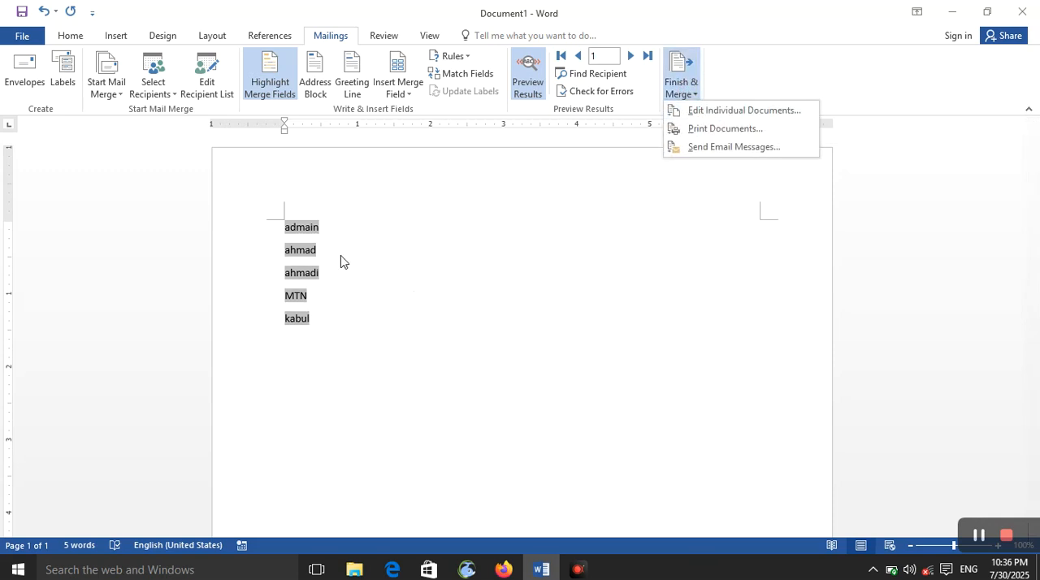
{"action": "left_click", "coordinate": [700, 116]}
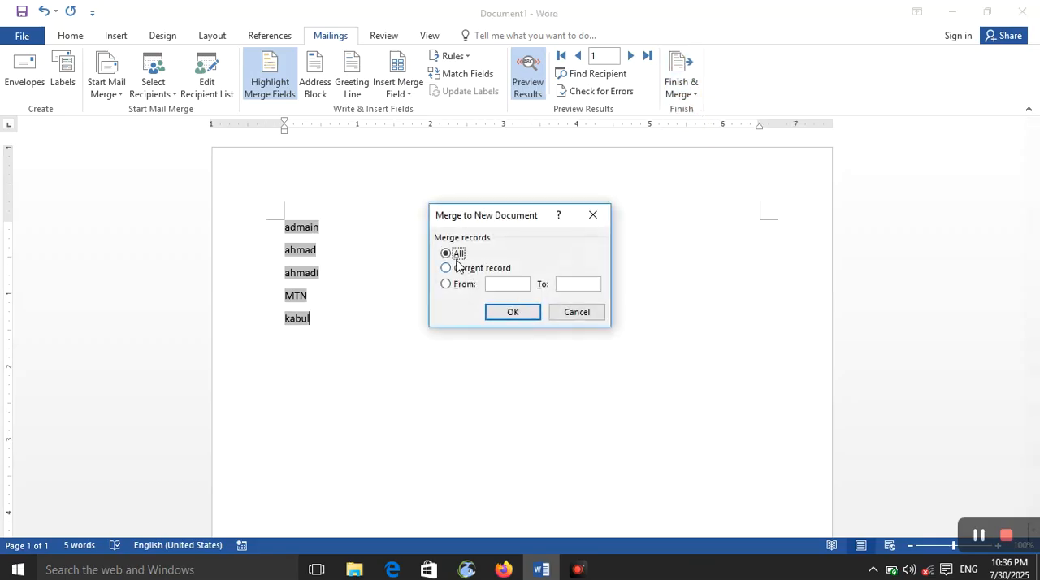
{"action": "left_click", "coordinate": [510, 312]}
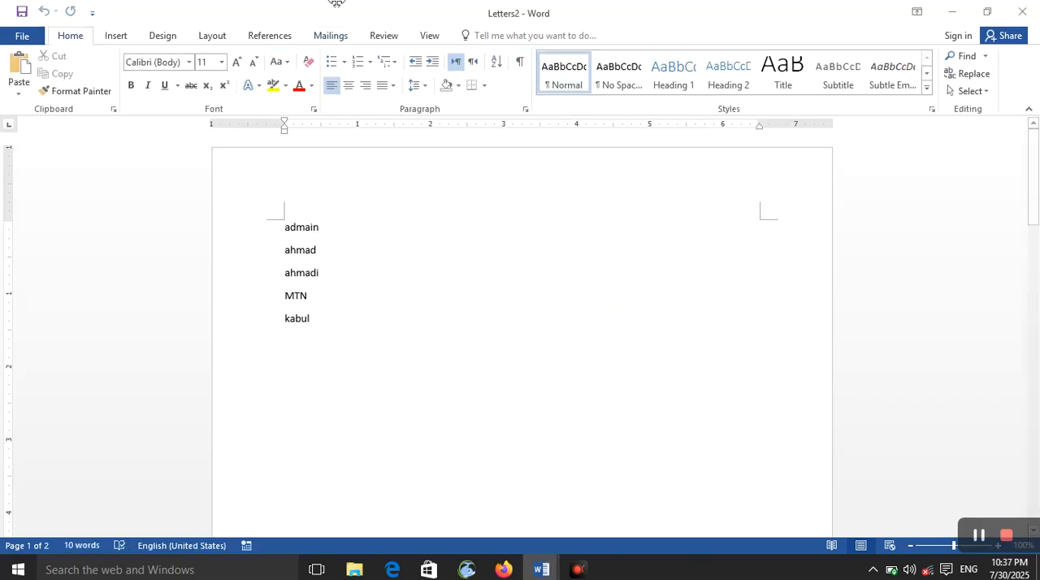
- Insert sample paragraphs with =rand() below the address lines of the first merged letter, leaving a blank line above them
{"action": "left_click", "coordinate": [324, 342]}
{"action": "key", "text": "Return"}
{"action": "type", "text": "="}
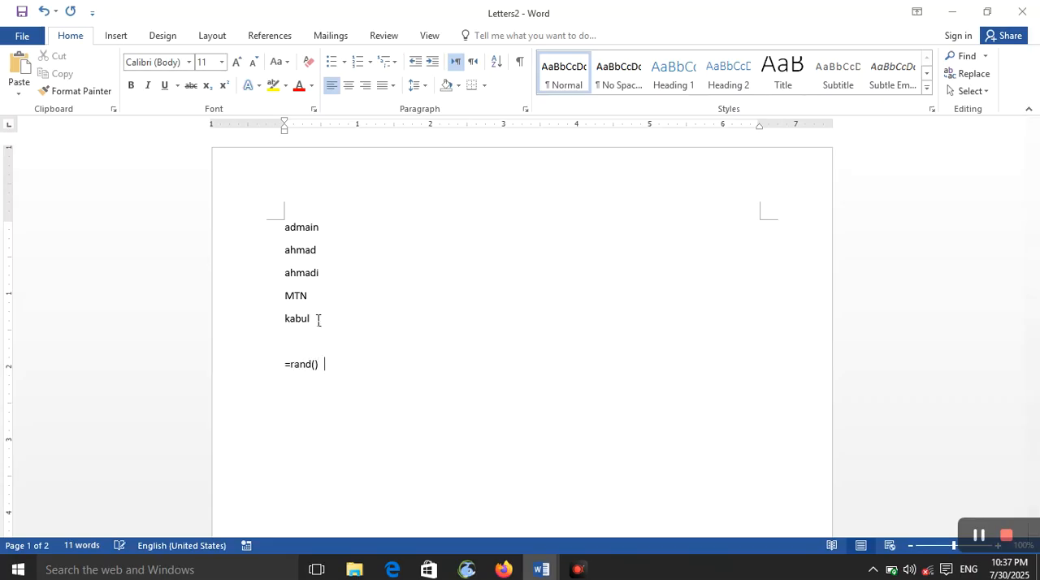
{"action": "type", "text": "rand()"}
{"action": "key", "text": "Return"}
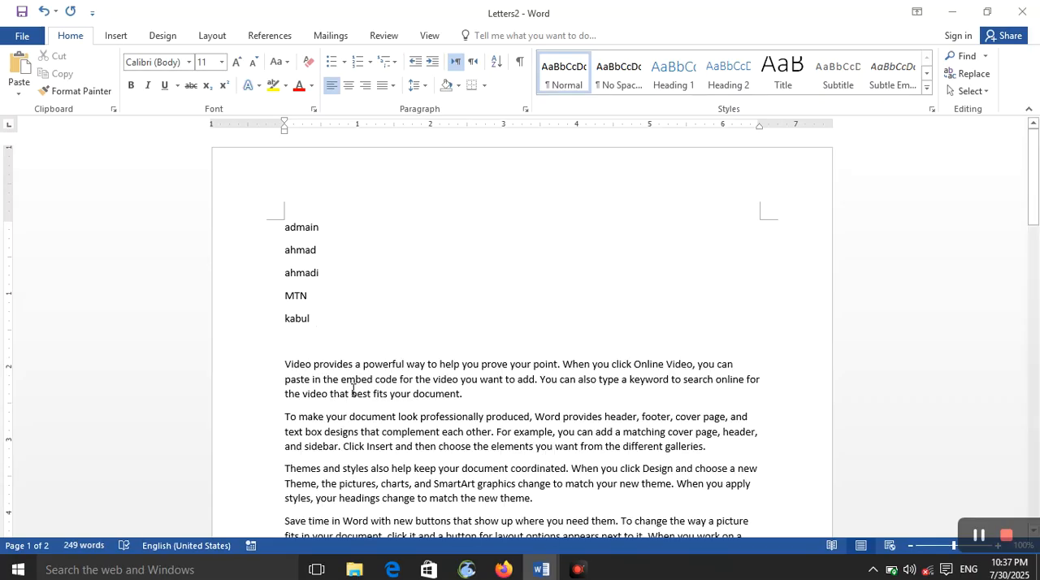
- Insert sample paragraphs with =rand() directly below the address lines of the second merged letter
{"action": "scroll", "coordinate": [352, 386], "scroll_direction": "down", "scroll_amount": 5}
{"action": "scroll", "coordinate": [353, 383], "scroll_direction": "up", "scroll_amount": 5}
{"action": "scroll", "coordinate": [353, 383], "scroll_direction": "down", "scroll_amount": 15}
{"action": "scroll", "coordinate": [353, 383], "scroll_direction": "up", "scroll_amount": 9}
{"action": "scroll", "coordinate": [353, 384], "scroll_direction": "down", "scroll_amount": 4}
{"action": "scroll", "coordinate": [353, 383], "scroll_direction": "down", "scroll_amount": 2}
{"action": "left_click", "coordinate": [333, 301]}
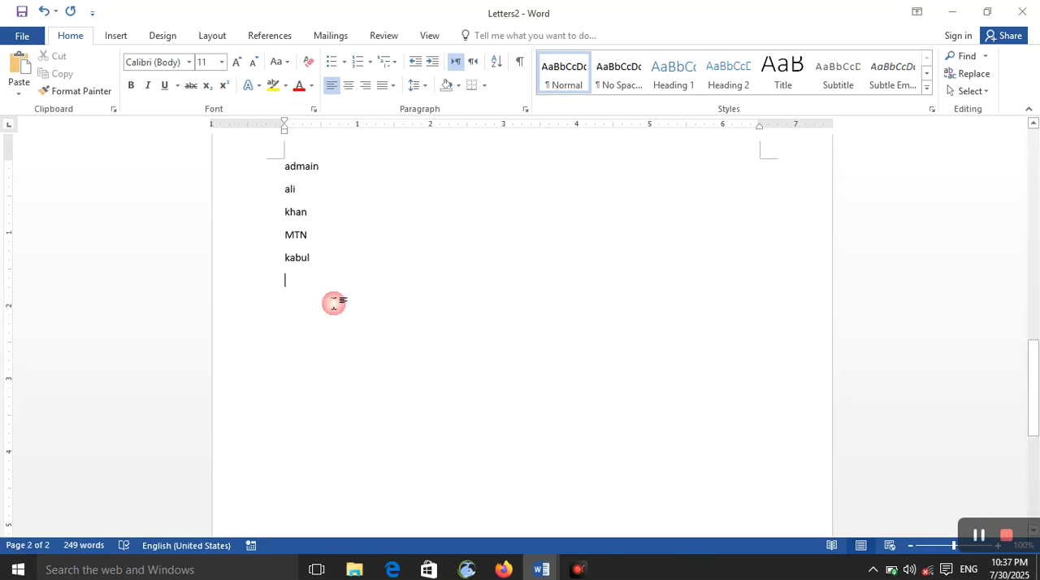
{"action": "type", "text": "=r"}
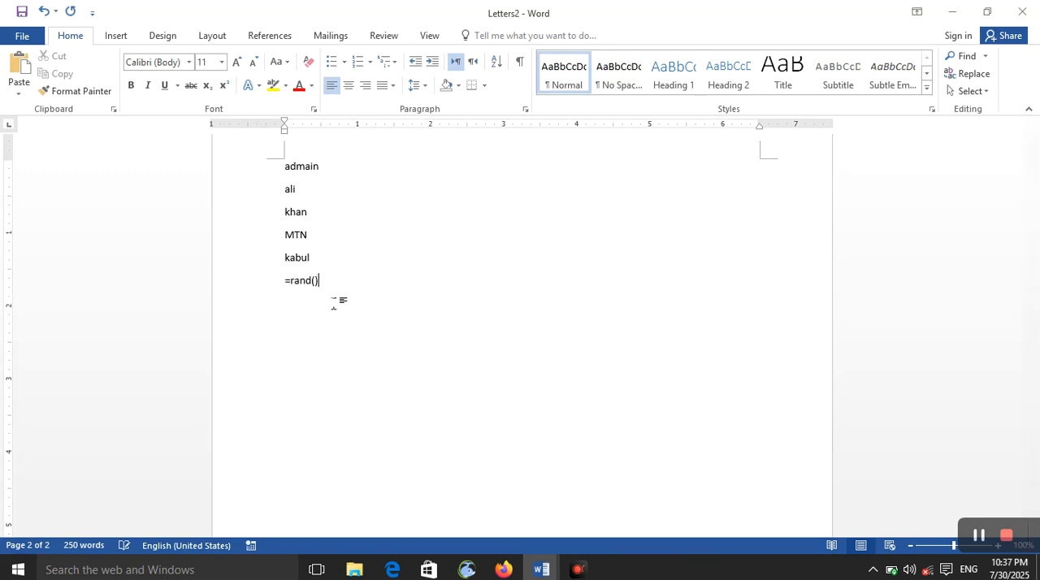
{"action": "type", "text": "and()"}
{"action": "key", "text": "Return"}
- Look through both merged letters to compare their recipient details and body text
{"action": "scroll", "coordinate": [365, 355], "scroll_direction": "down", "scroll_amount": 2}
{"action": "scroll", "coordinate": [372, 365], "scroll_direction": "up", "scroll_amount": 15}
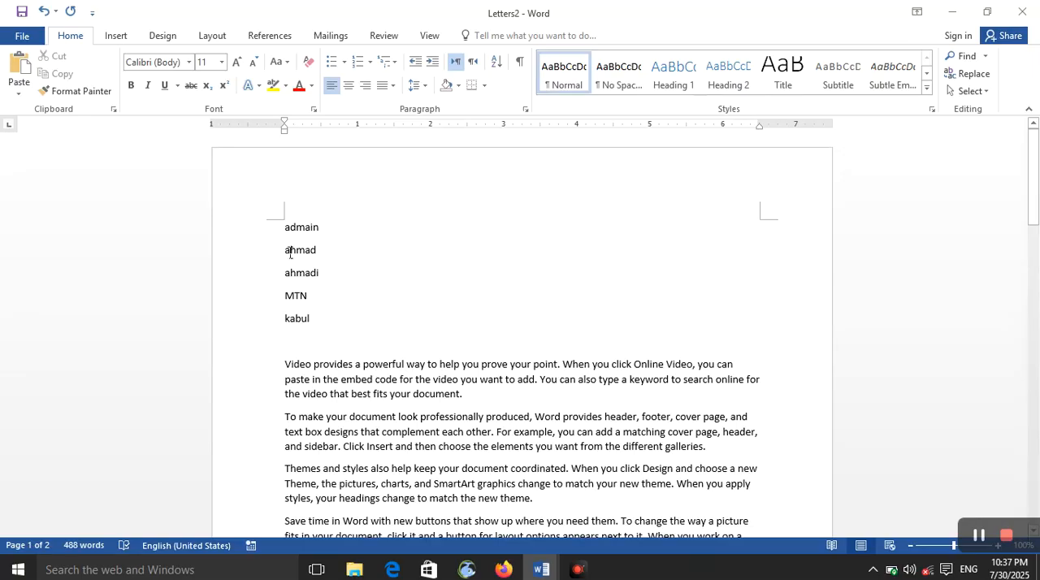
{"action": "scroll", "coordinate": [349, 410], "scroll_direction": "down", "scroll_amount": 4}
{"action": "scroll", "coordinate": [350, 341], "scroll_direction": "up", "scroll_amount": 4}
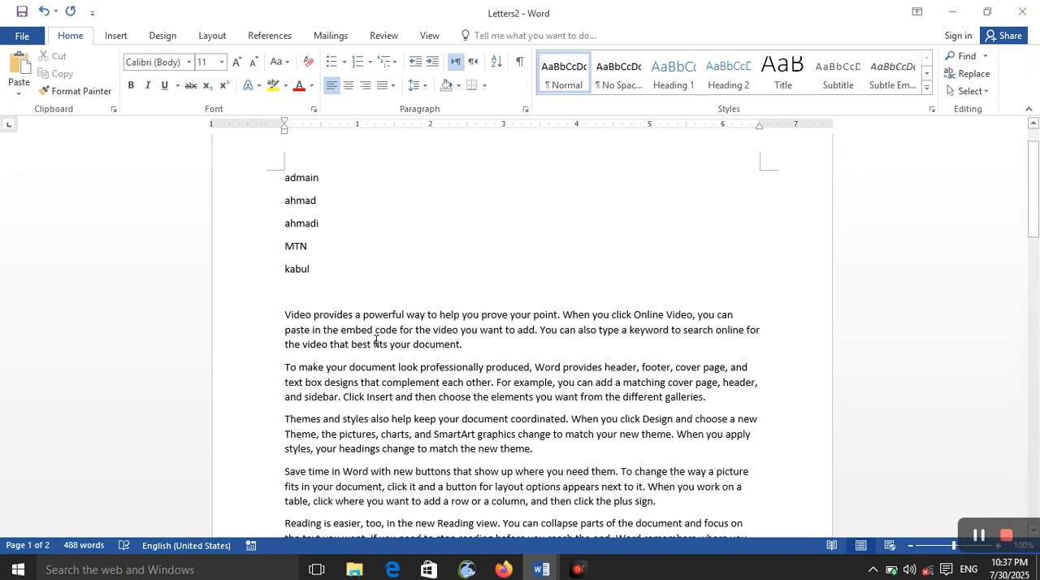
{"action": "scroll", "coordinate": [469, 439], "scroll_direction": "down", "scroll_amount": 8}
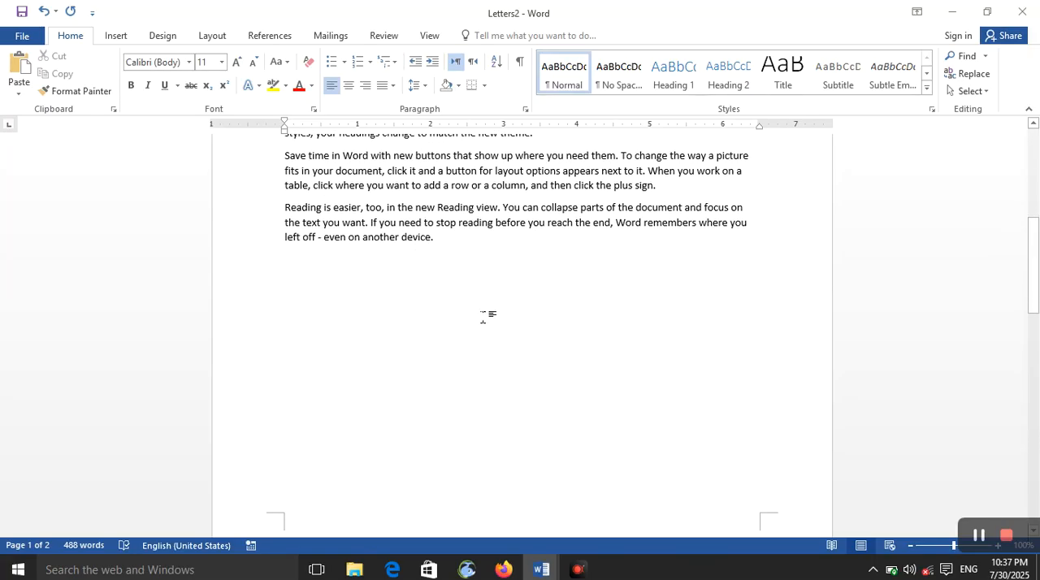
{"action": "scroll", "coordinate": [482, 315], "scroll_direction": "up", "scroll_amount": 7}
{"action": "scroll", "coordinate": [379, 438], "scroll_direction": "down", "scroll_amount": 5}
{"action": "scroll", "coordinate": [371, 437], "scroll_direction": "up", "scroll_amount": 4}
{"action": "scroll", "coordinate": [371, 437], "scroll_direction": "down", "scroll_amount": 10}
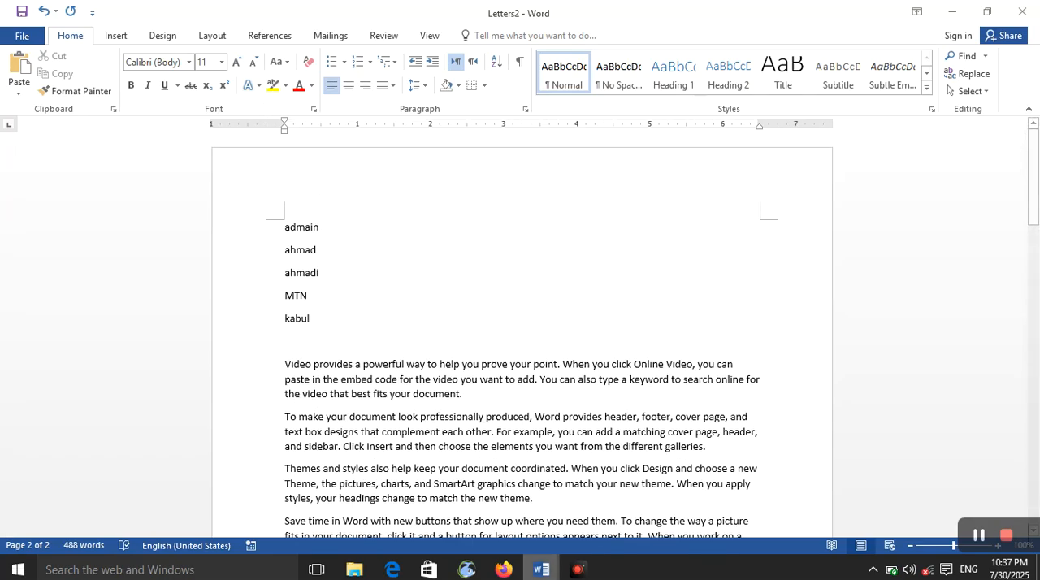
- Return to the main merge document and merge only the current record into a new editable document
{"action": "mouse_move", "coordinate": [541, 569]}
{"action": "left_click", "coordinate": [461, 497]}
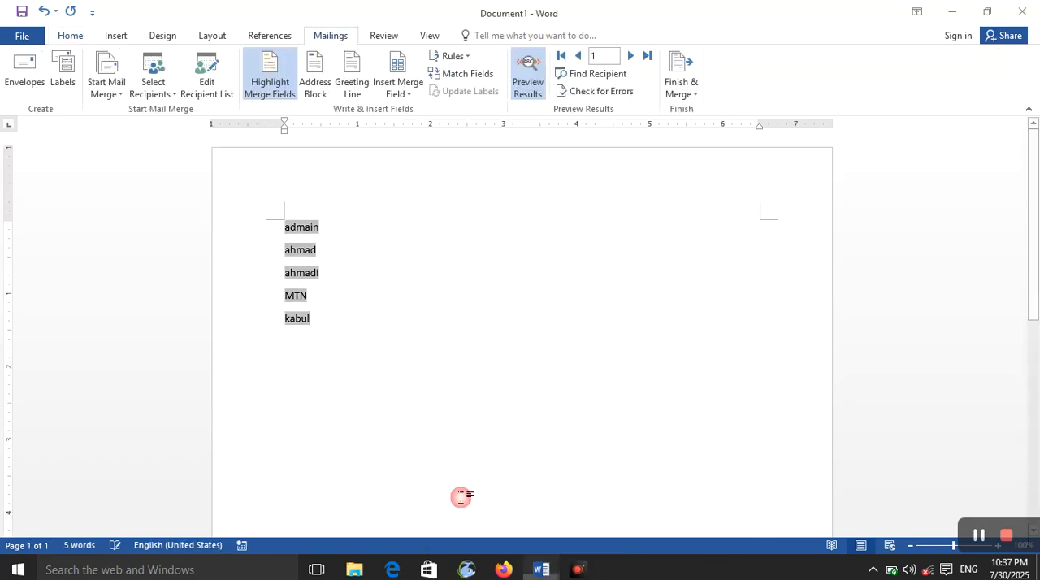
{"action": "left_click", "coordinate": [680, 88]}
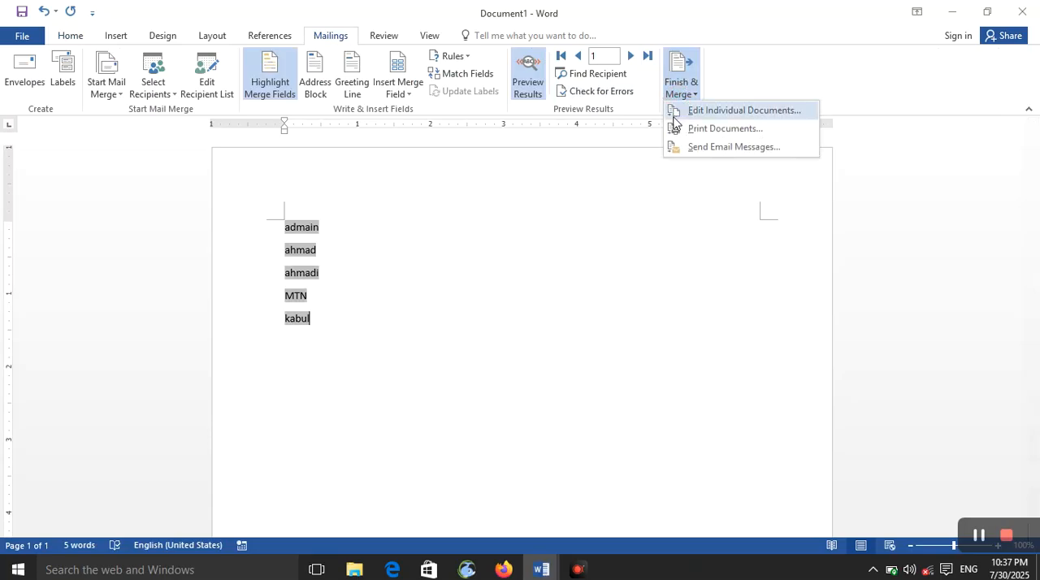
{"action": "left_click", "coordinate": [714, 112]}
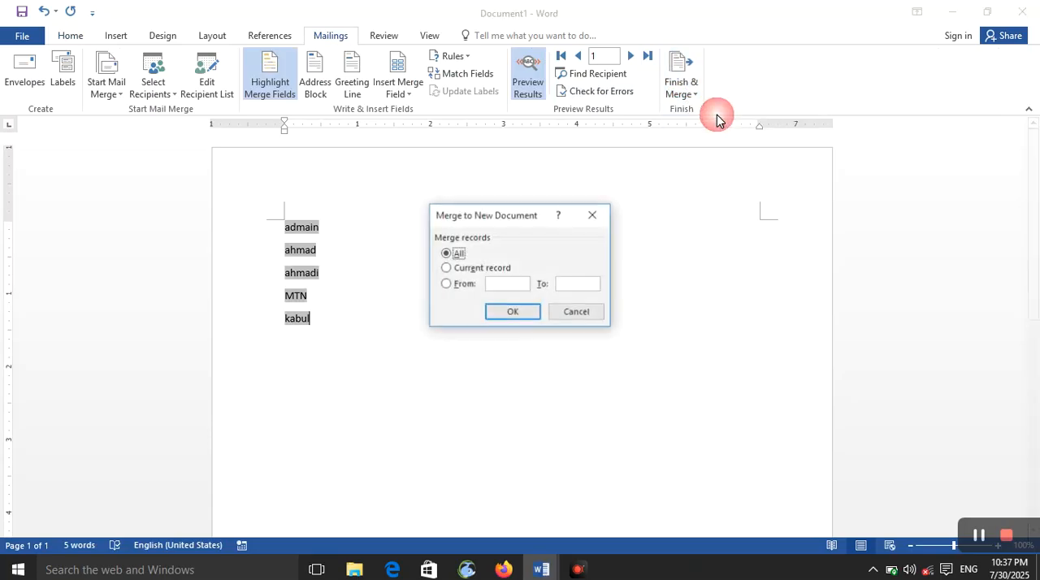
{"action": "left_click", "coordinate": [460, 270]}
{"action": "left_click", "coordinate": [446, 253]}
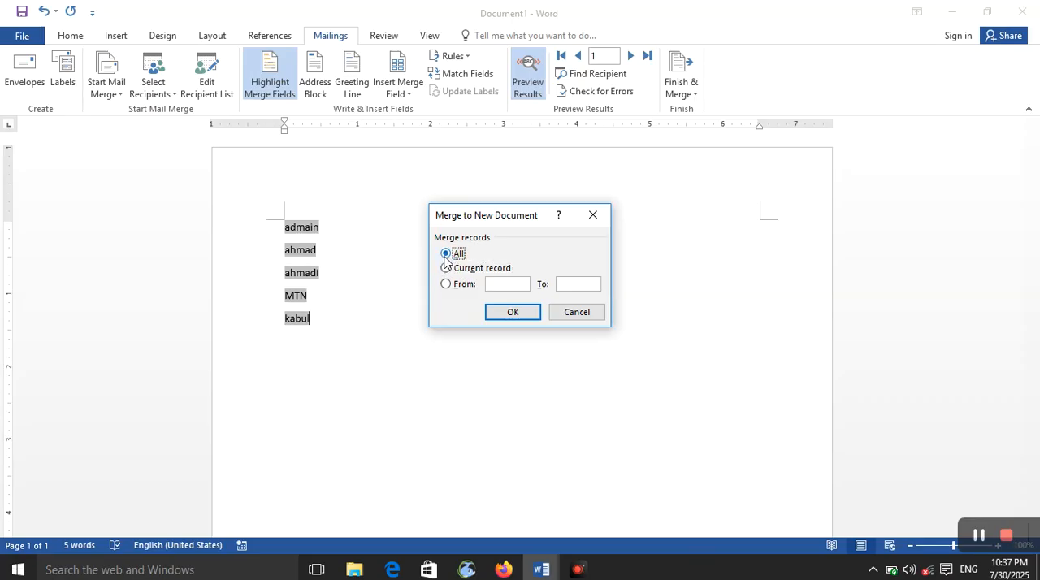
{"action": "left_click", "coordinate": [454, 274]}
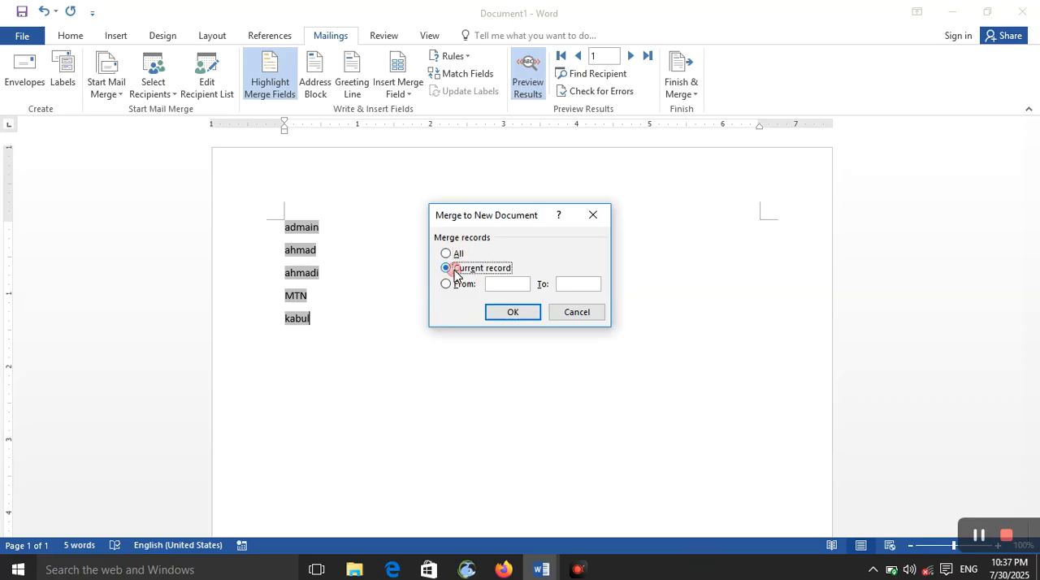
{"action": "left_click", "coordinate": [505, 313]}
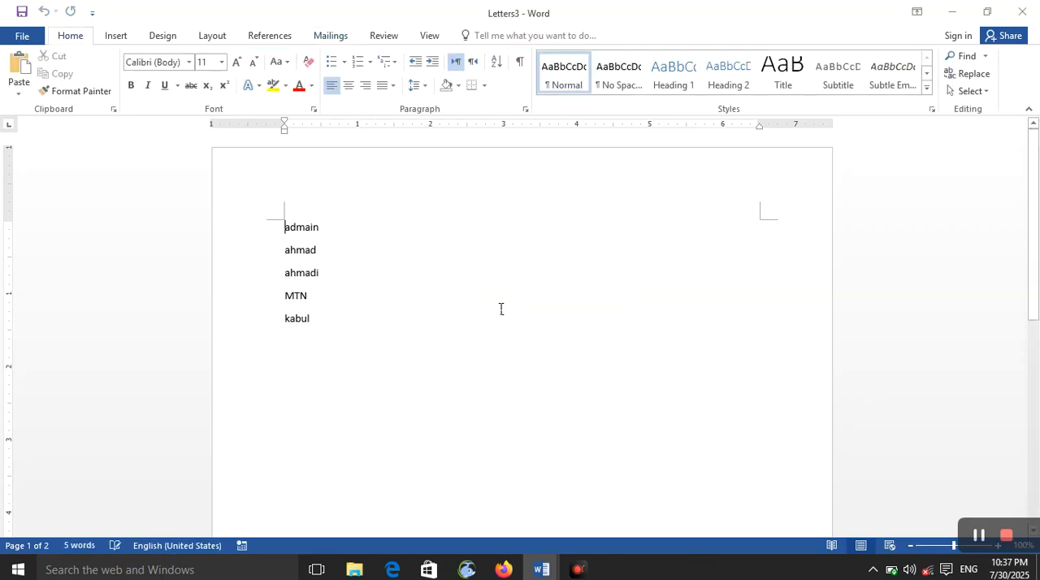
- Insert sample paragraphs with =rand() below the address lines of the single merged letter, leaving a blank line above them
{"action": "scroll", "coordinate": [447, 229], "scroll_direction": "down", "scroll_amount": 8}
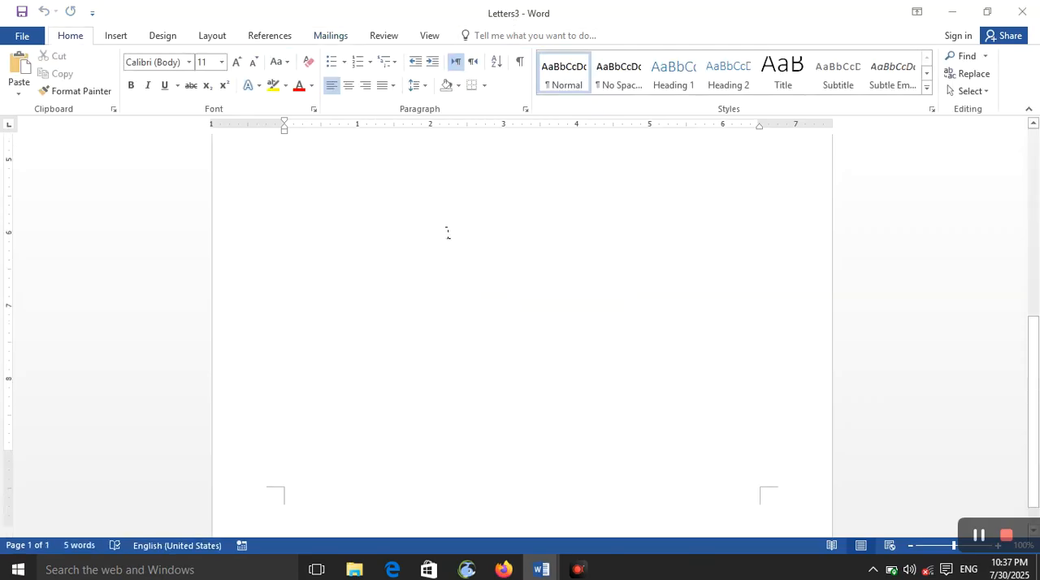
{"action": "scroll", "coordinate": [448, 229], "scroll_direction": "up", "scroll_amount": 8}
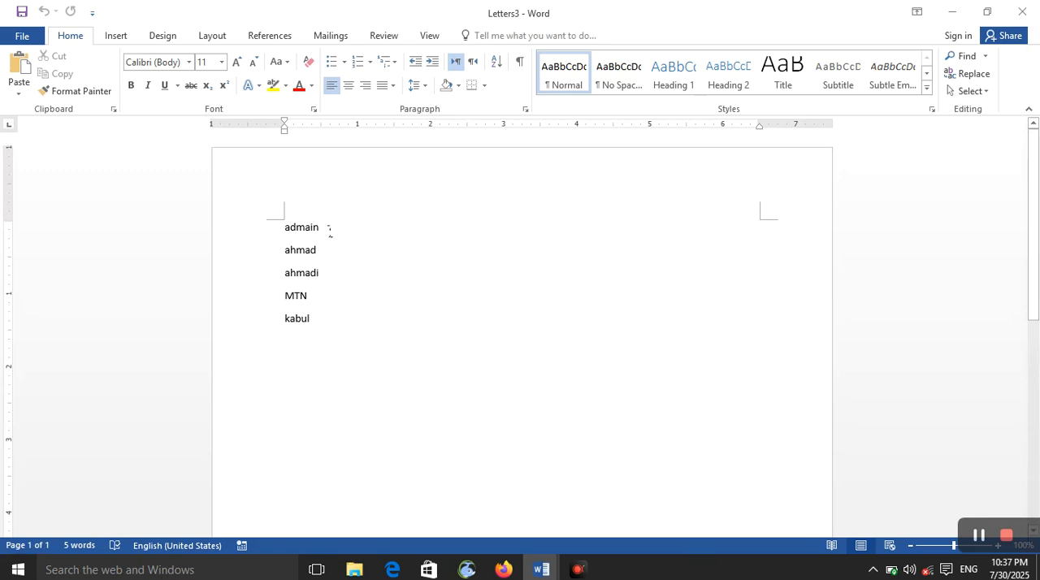
{"action": "left_click", "coordinate": [327, 227]}
{"action": "left_click", "coordinate": [327, 325]}
{"action": "scroll", "coordinate": [336, 365], "scroll_direction": "down", "scroll_amount": 6}
{"action": "scroll", "coordinate": [323, 401], "scroll_direction": "up", "scroll_amount": 6}
{"action": "key", "text": "Return"}
{"action": "type", "text": "=rand("}
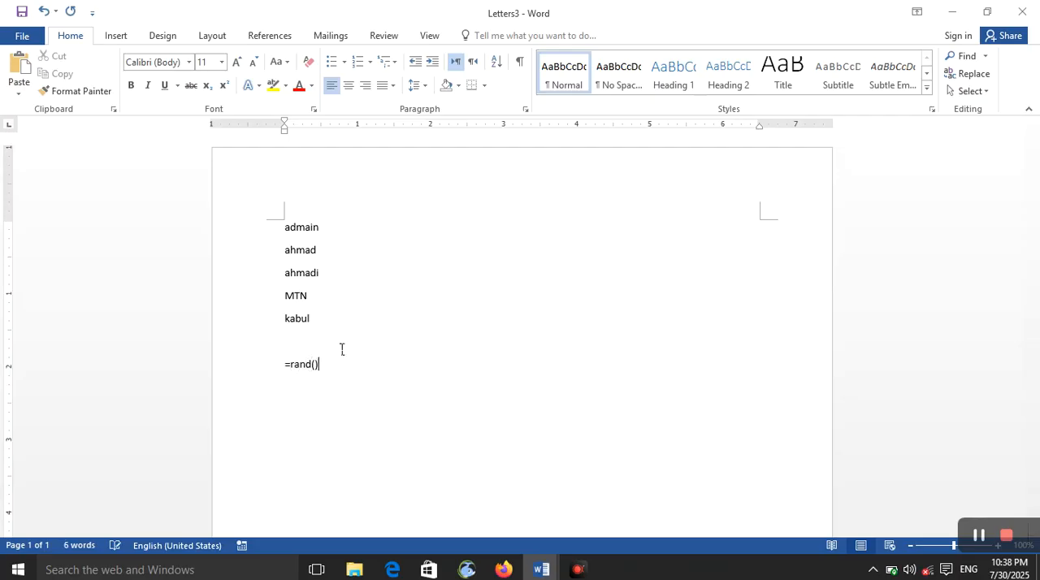
{"action": "key", "text": "Return"}
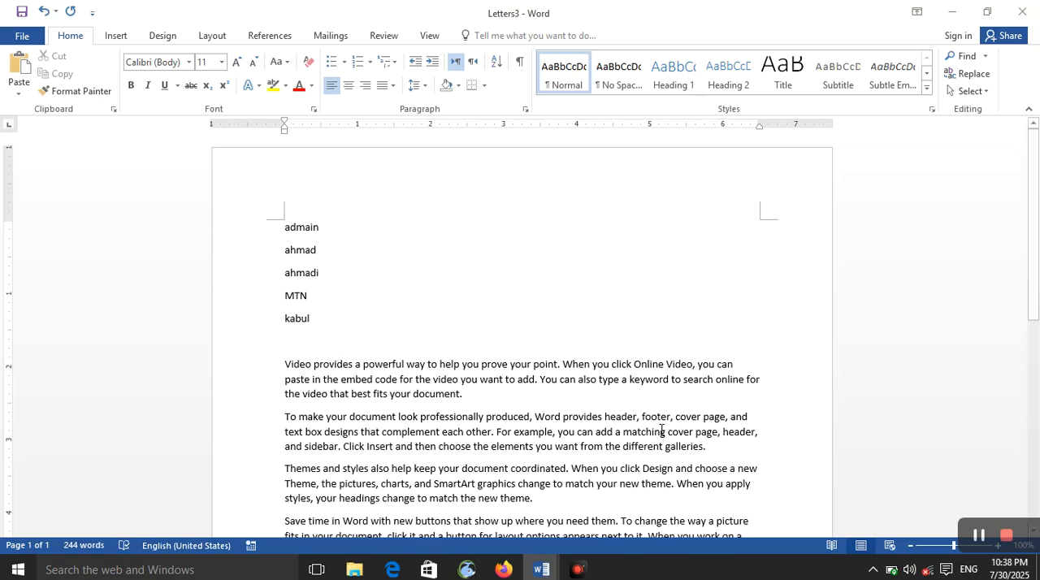
- Look over the single merged letter and close it without saving
{"action": "scroll", "coordinate": [501, 390], "scroll_direction": "down", "scroll_amount": 10}
{"action": "scroll", "coordinate": [772, 180], "scroll_direction": "up", "scroll_amount": 10}
{"action": "left_click", "coordinate": [1022, 11]}
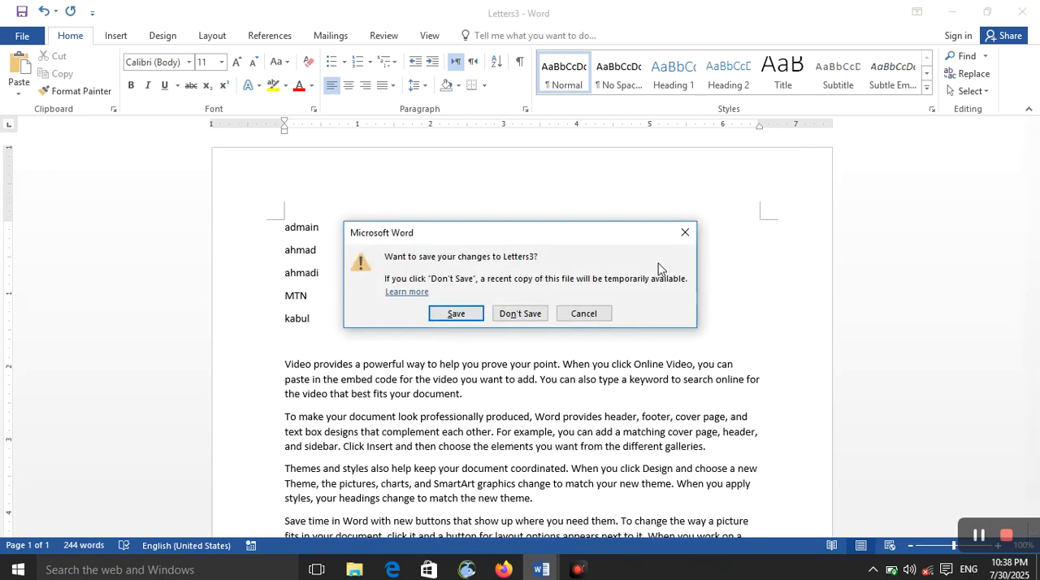
{"action": "left_click", "coordinate": [520, 313]}
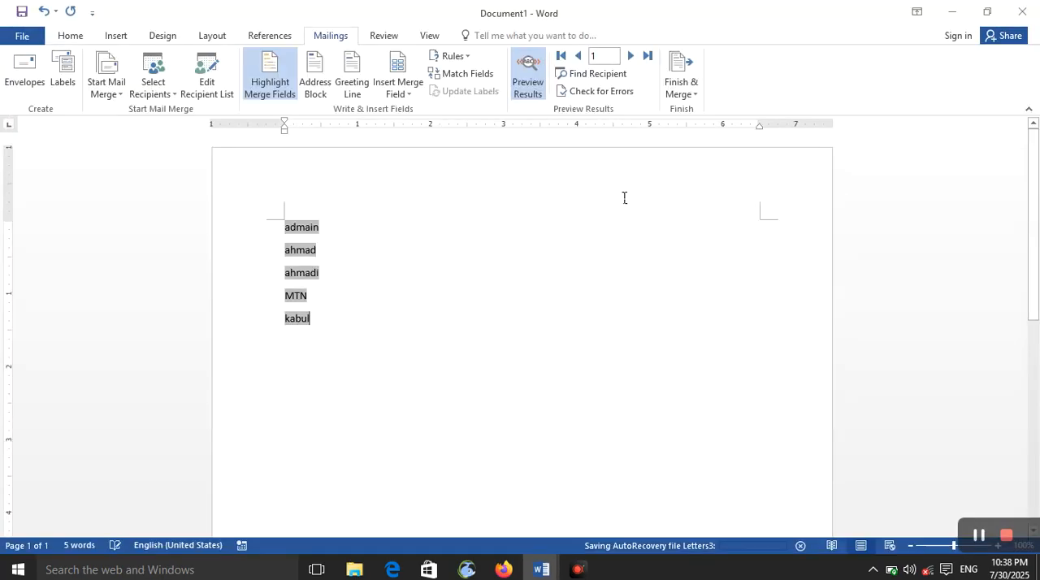
- Merge the records from 1 to 2 into a new document of individually editable letters
{"action": "left_click", "coordinate": [692, 97]}
{"action": "left_click", "coordinate": [698, 124]}
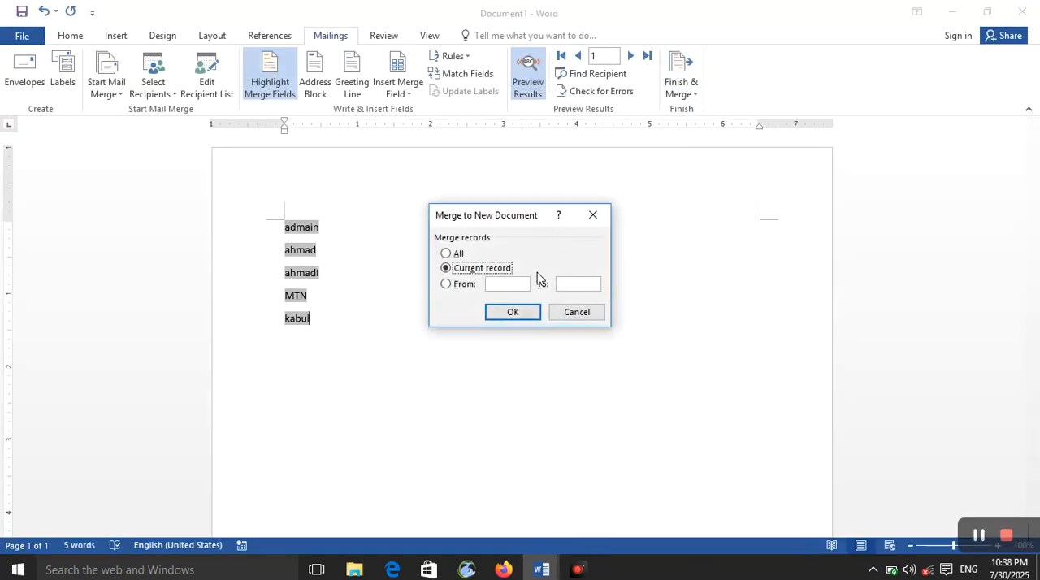
{"action": "left_click", "coordinate": [446, 283]}
{"action": "left_click", "coordinate": [564, 282]}
{"action": "left_click", "coordinate": [511, 313]}
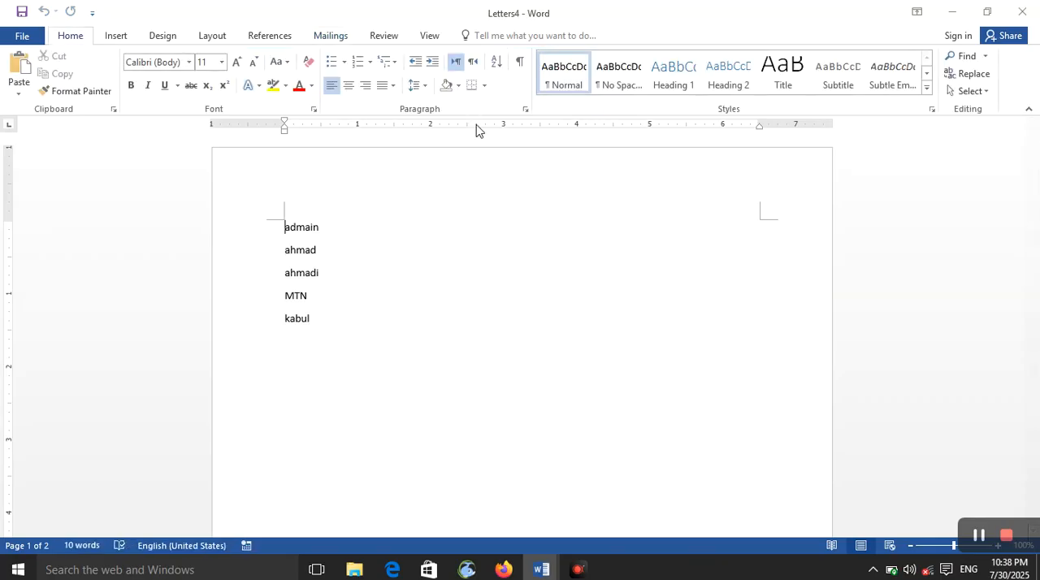
- Look through the letters merged from the record range and close their document without saving
{"action": "scroll", "coordinate": [439, 301], "scroll_direction": "down", "scroll_amount": 10}
{"action": "scroll", "coordinate": [433, 315], "scroll_direction": "up", "scroll_amount": 10}
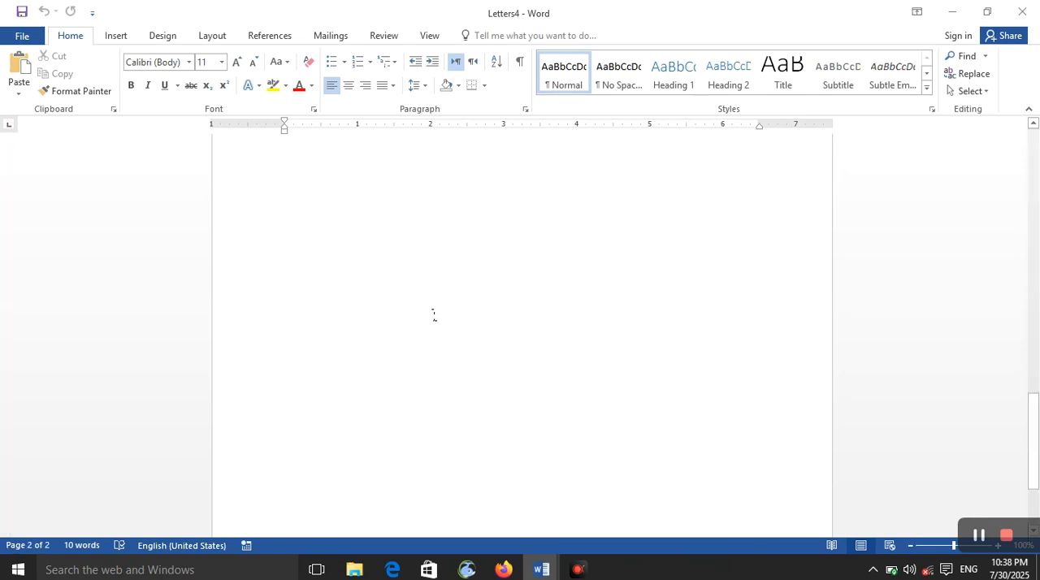
{"action": "scroll", "coordinate": [464, 273], "scroll_direction": "down", "scroll_amount": 2}
{"action": "scroll", "coordinate": [468, 259], "scroll_direction": "up", "scroll_amount": 3}
{"action": "scroll", "coordinate": [465, 265], "scroll_direction": "down", "scroll_amount": 10}
{"action": "scroll", "coordinate": [460, 264], "scroll_direction": "up", "scroll_amount": 15}
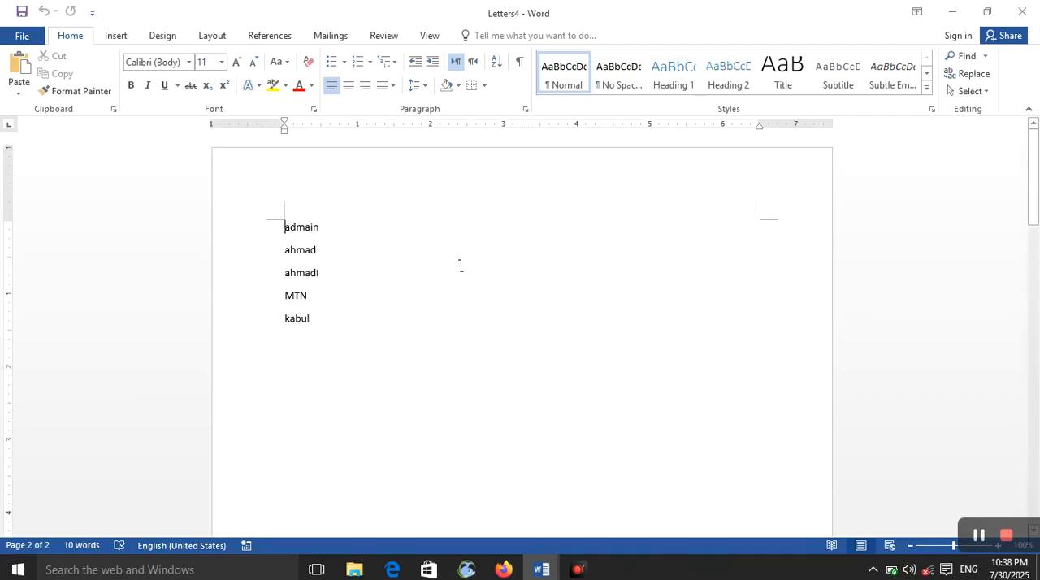
{"action": "scroll", "coordinate": [461, 264], "scroll_direction": "down", "scroll_amount": 3}
{"action": "scroll", "coordinate": [460, 264], "scroll_direction": "up", "scroll_amount": 10}
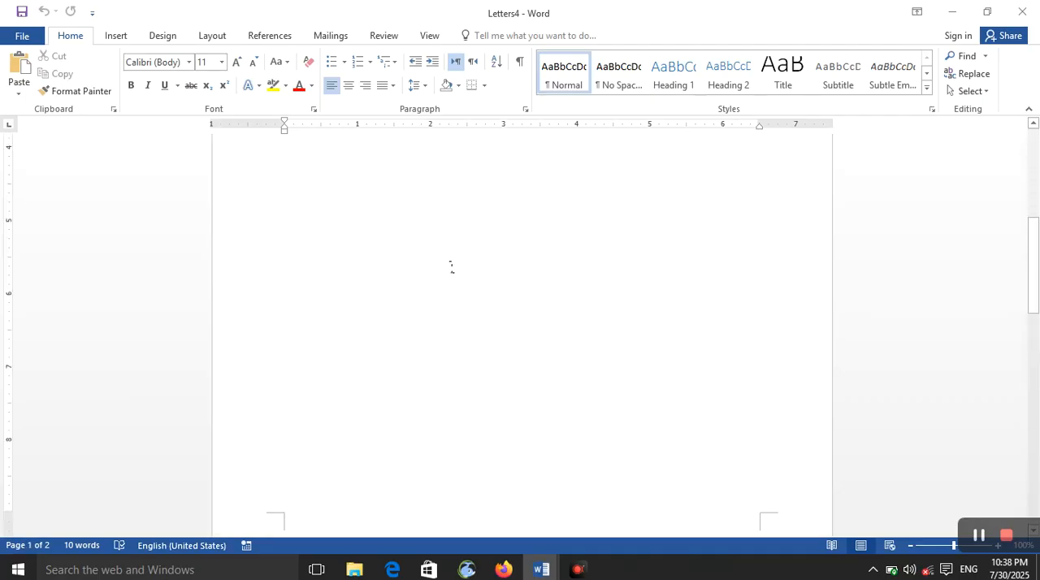
{"action": "scroll", "coordinate": [453, 267], "scroll_direction": "down", "scroll_amount": 8}
{"action": "left_click", "coordinate": [367, 366]}
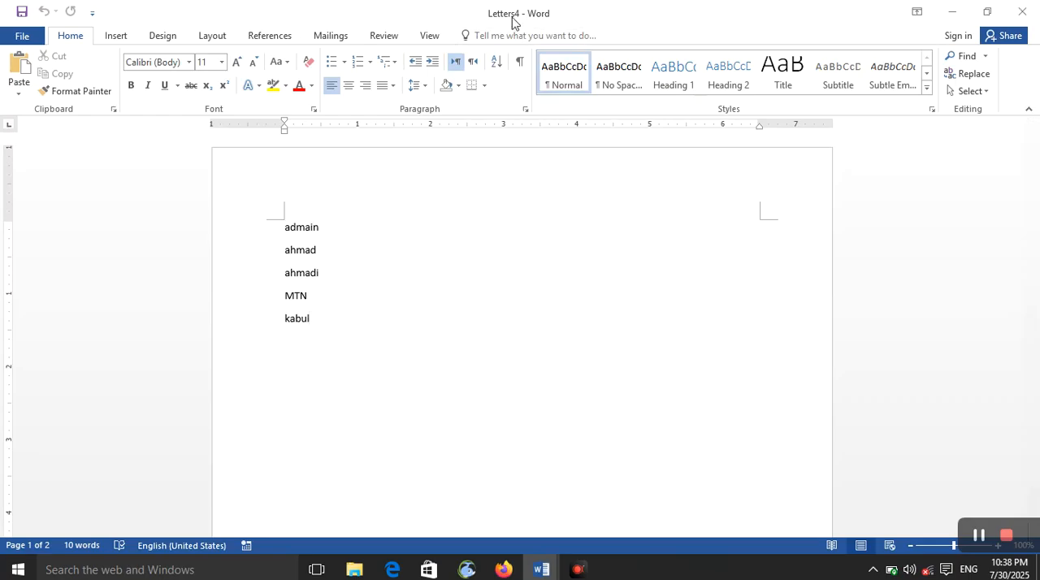
{"action": "left_click", "coordinate": [1022, 11]}
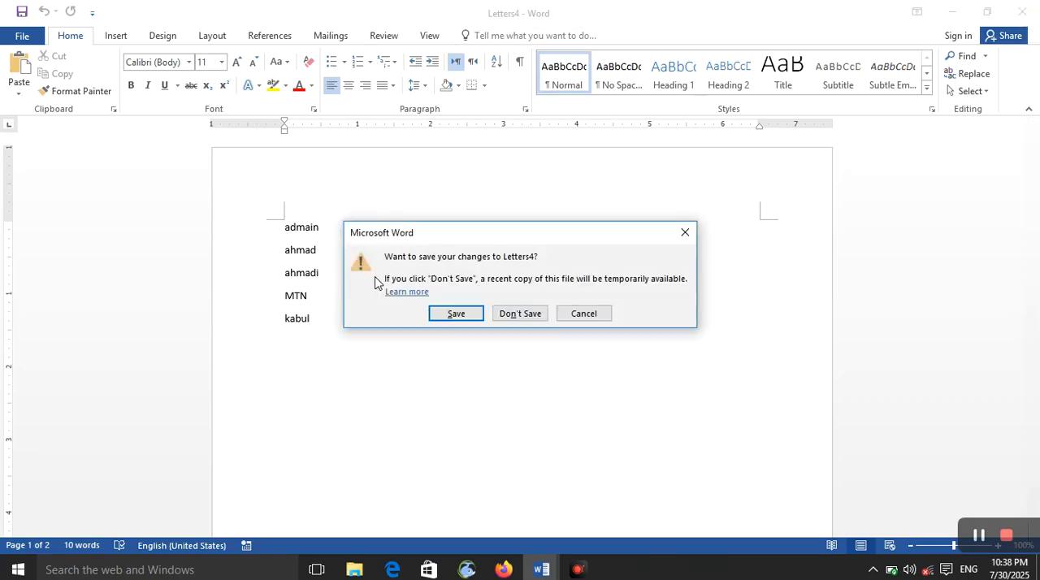
{"action": "left_click", "coordinate": [519, 313]}
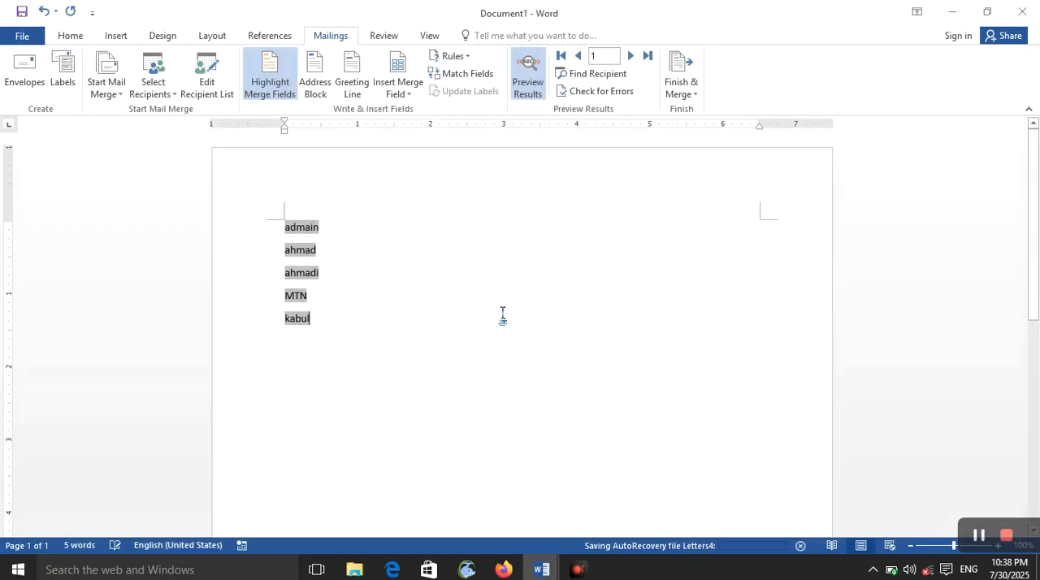
- Start a merge to the printer, try the current record and all records choices, and cancel it without printing
{"action": "left_click", "coordinate": [692, 95]}
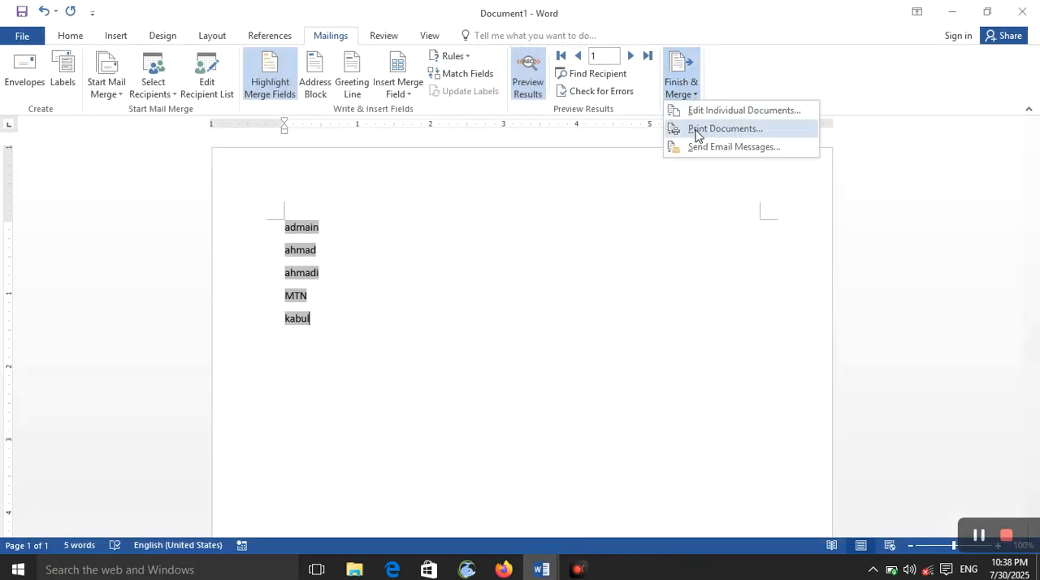
{"action": "left_click", "coordinate": [723, 128]}
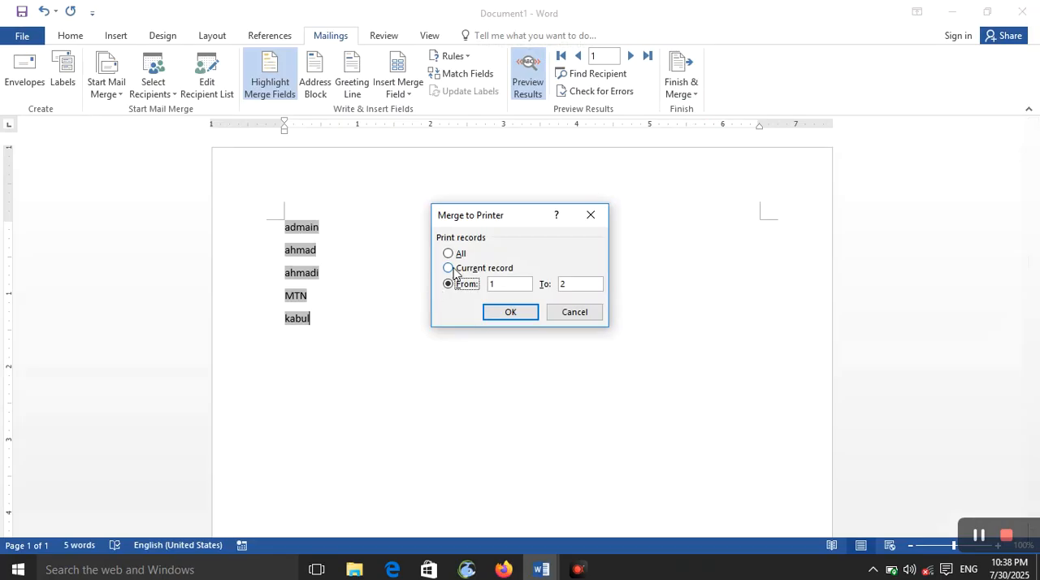
{"action": "left_click", "coordinate": [488, 269]}
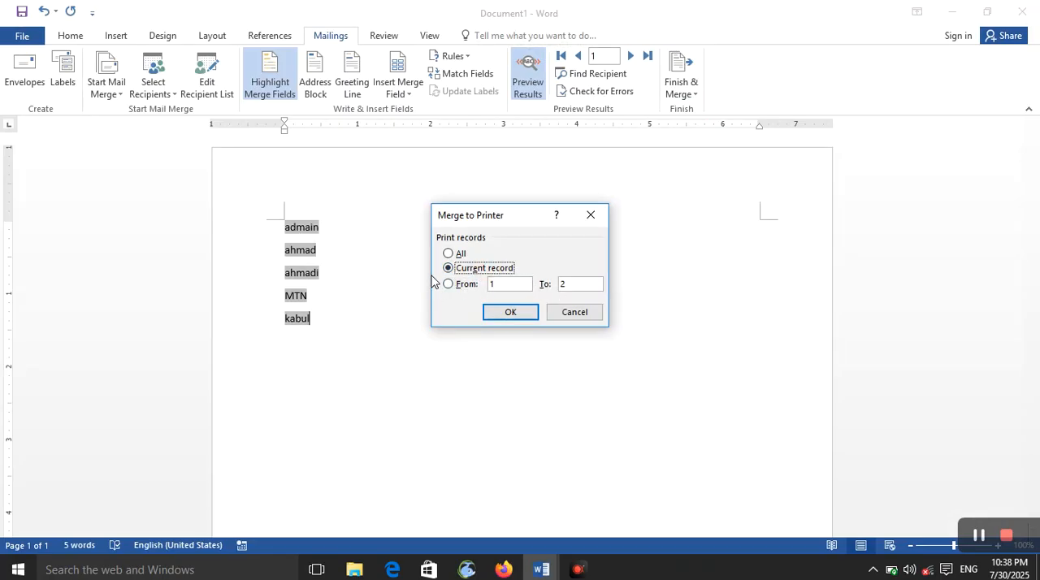
{"action": "left_click", "coordinate": [459, 254]}
{"action": "left_click", "coordinate": [574, 312]}
- Start a merge to e-mail messages with Email_Address as the recipient field and "sales" as the subject line
{"action": "left_click", "coordinate": [684, 95]}
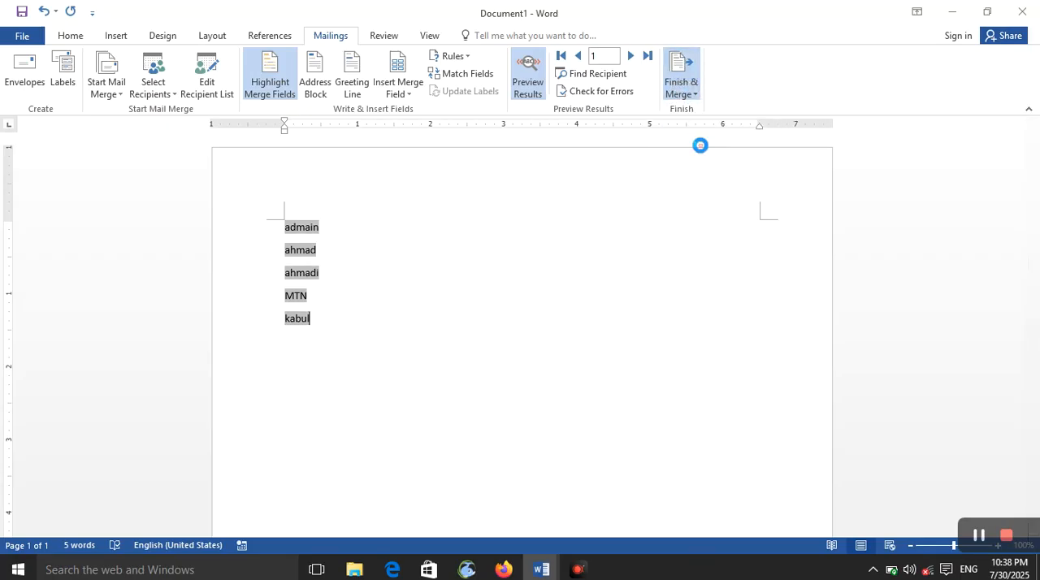
{"action": "left_click", "coordinate": [701, 148]}
{"action": "left_click", "coordinate": [623, 217]}
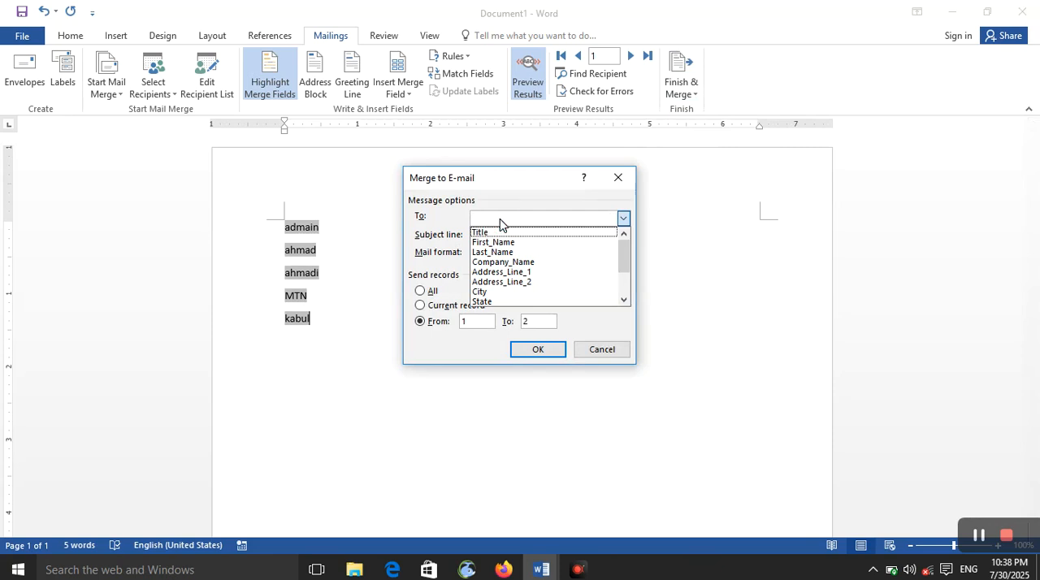
{"action": "scroll", "coordinate": [520, 277], "scroll_direction": "down", "scroll_amount": 2}
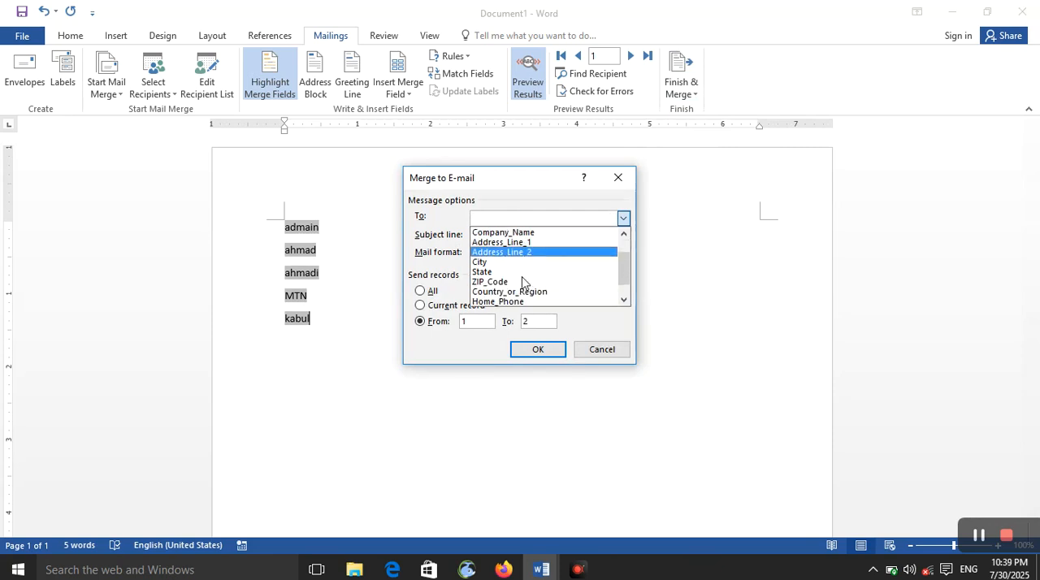
{"action": "left_click", "coordinate": [545, 302]}
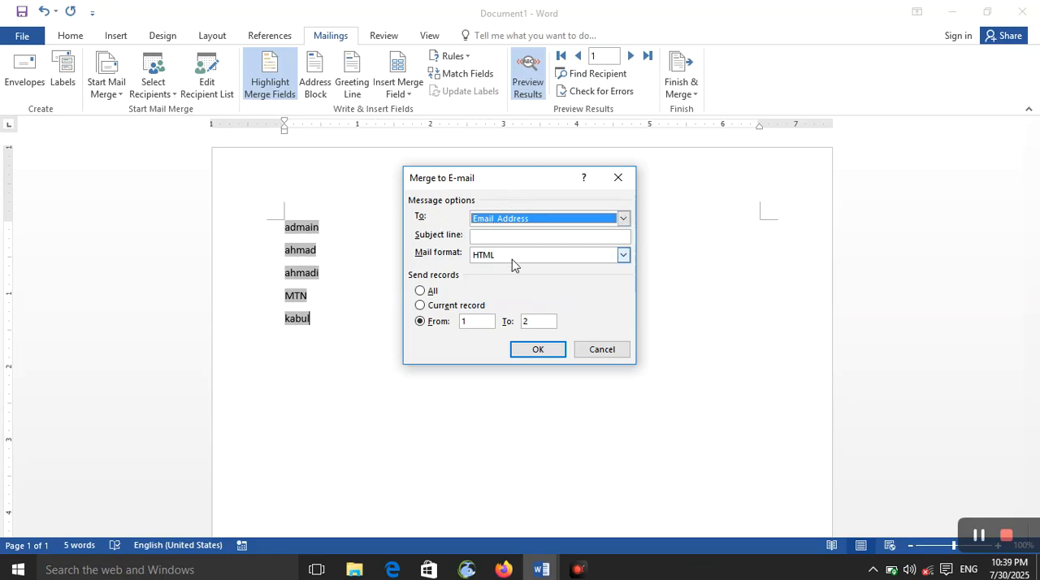
{"action": "left_click", "coordinate": [506, 237]}
{"action": "left_click", "coordinate": [510, 238]}
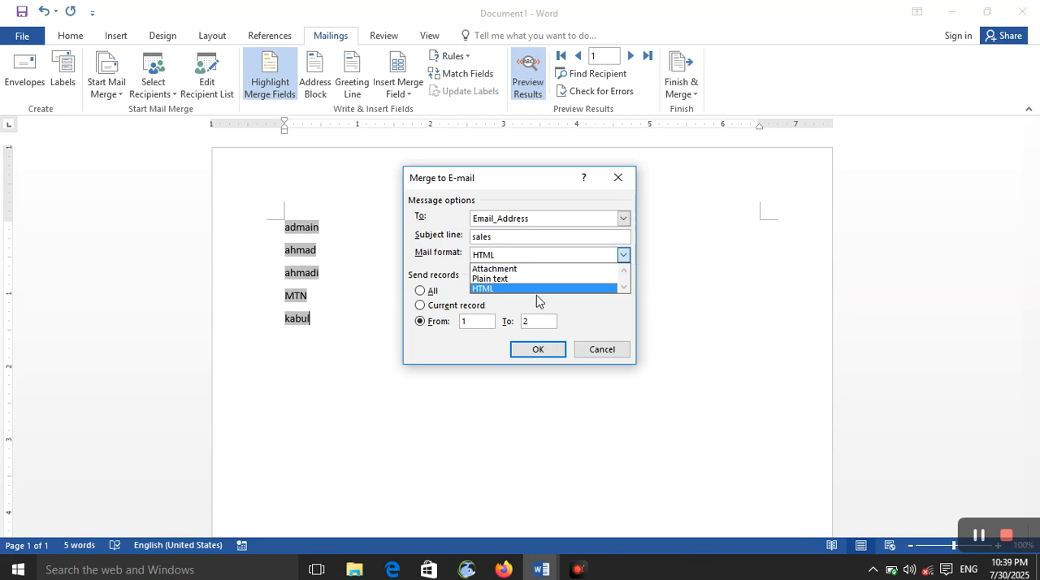
- Try Attachment as the mail format of the e-mail merge and return it to HTML
{"action": "left_click", "coordinate": [535, 270]}
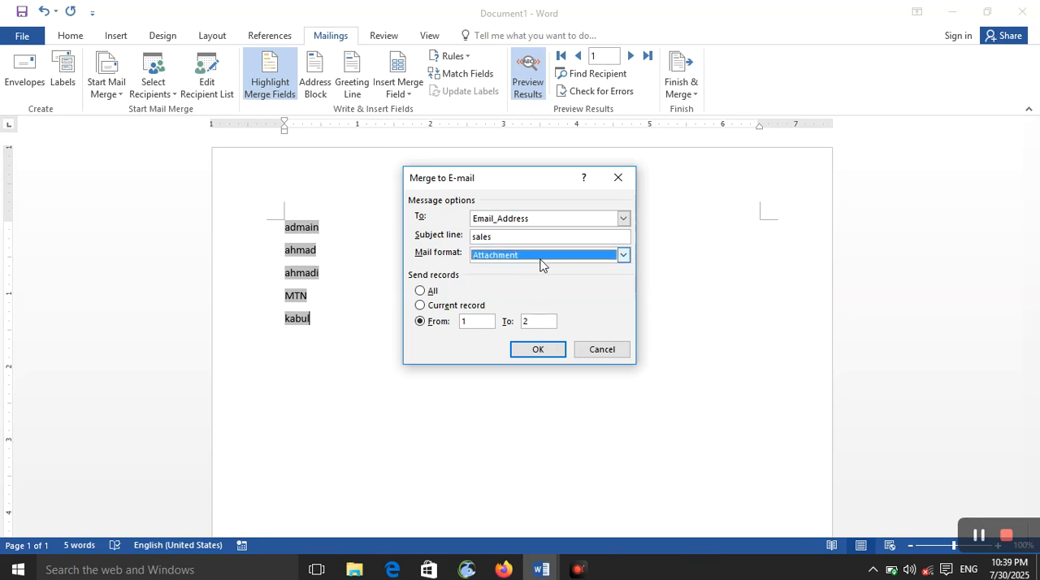
{"action": "left_click", "coordinate": [541, 257]}
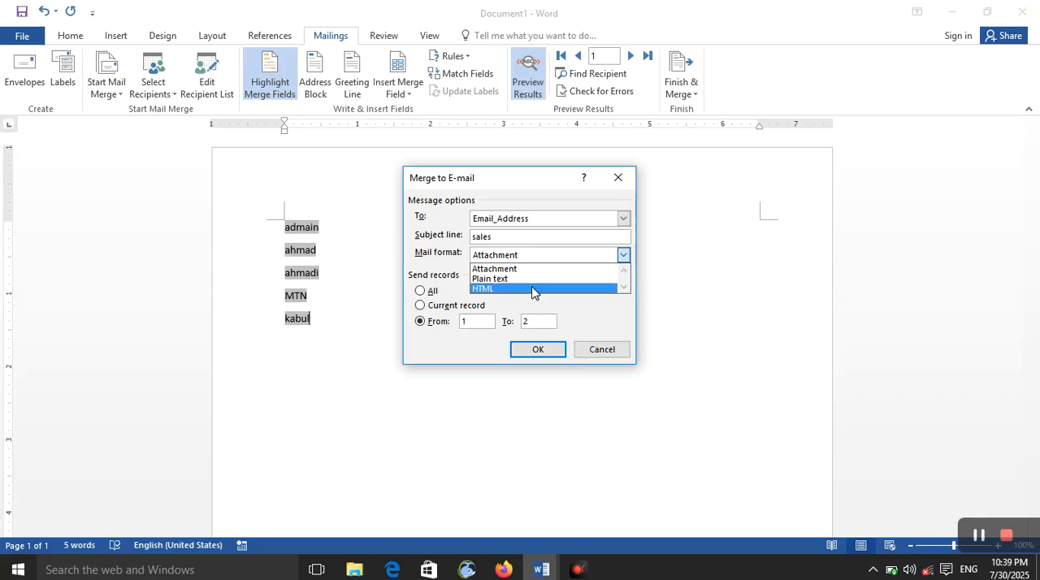
{"action": "left_click", "coordinate": [535, 289]}
- Try the all, current record and From/To range choices for the records to send, and cancel the e-mail merge
{"action": "left_click", "coordinate": [420, 291]}
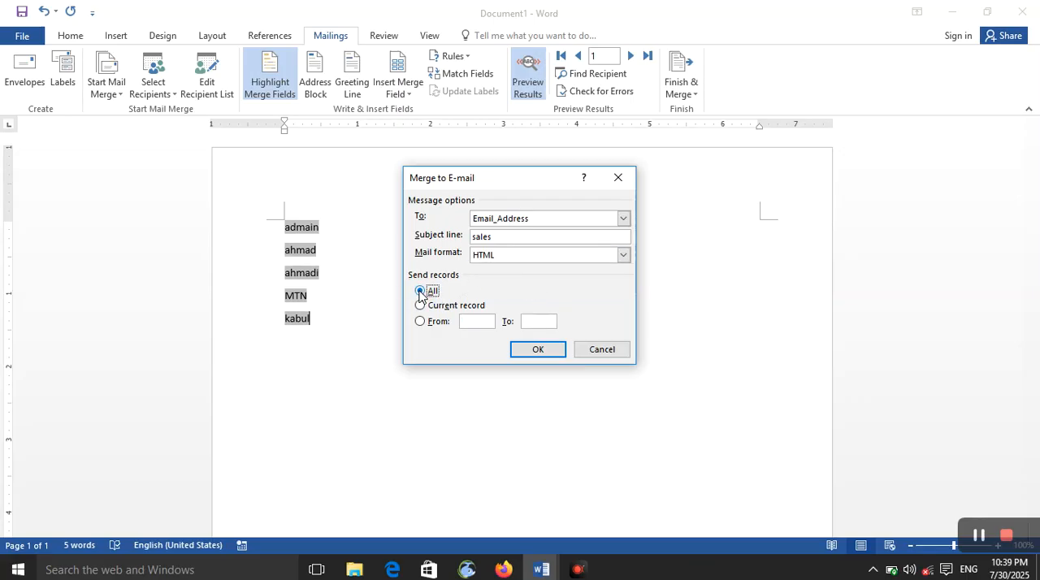
{"action": "left_click", "coordinate": [420, 306]}
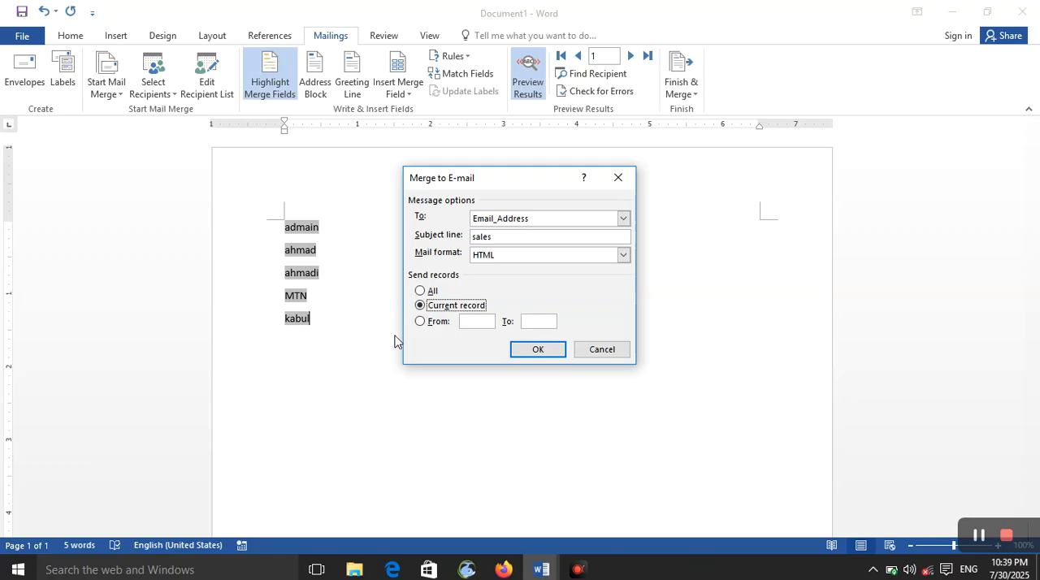
{"action": "left_click", "coordinate": [420, 322]}
{"action": "left_click", "coordinate": [537, 324]}
{"action": "left_click", "coordinate": [612, 352]}
{"action": "scroll", "coordinate": [371, 355], "scroll_direction": "down", "scroll_amount": 5}
{"action": "scroll", "coordinate": [372, 355], "scroll_direction": "up", "scroll_amount": 5}
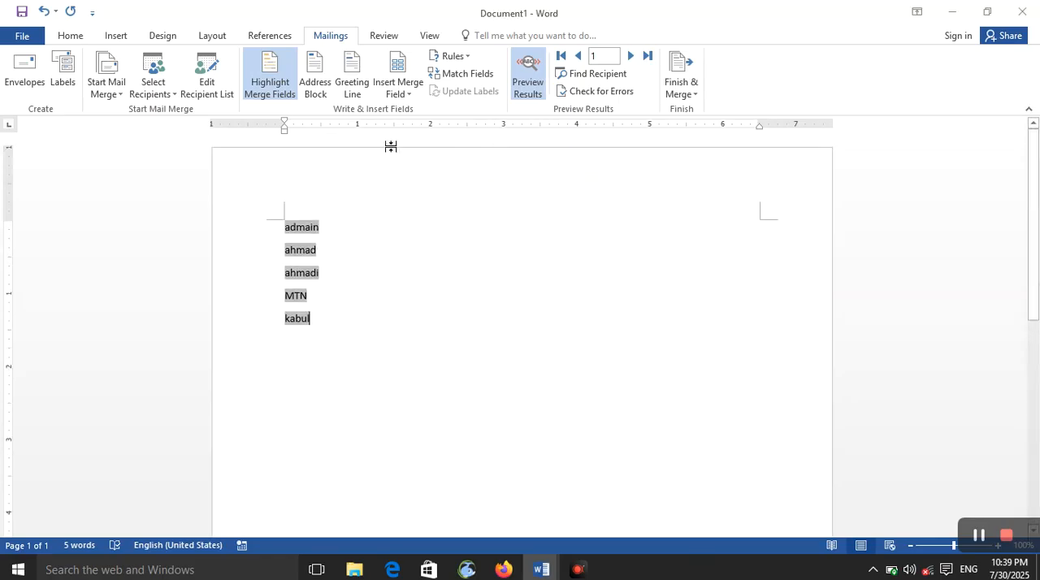